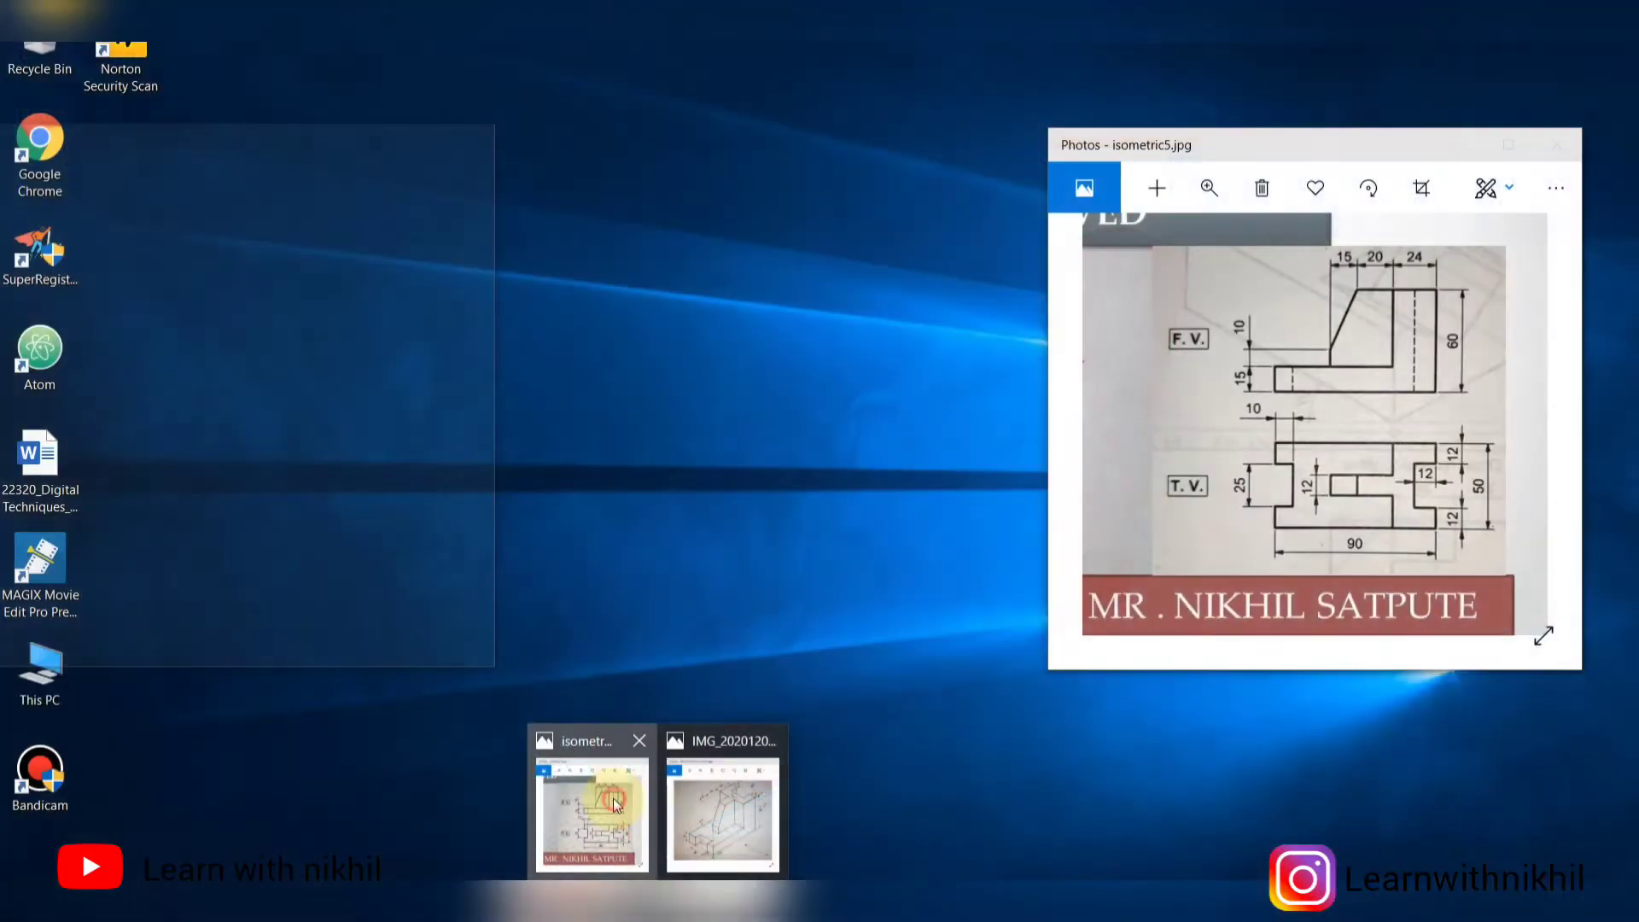
# Step: Review the dimensions in isometric5.jpg and the isometric sketch, and return to the empty Tinkercad workplane
pyautogui.click(613, 797)
pyautogui.click(706, 833)
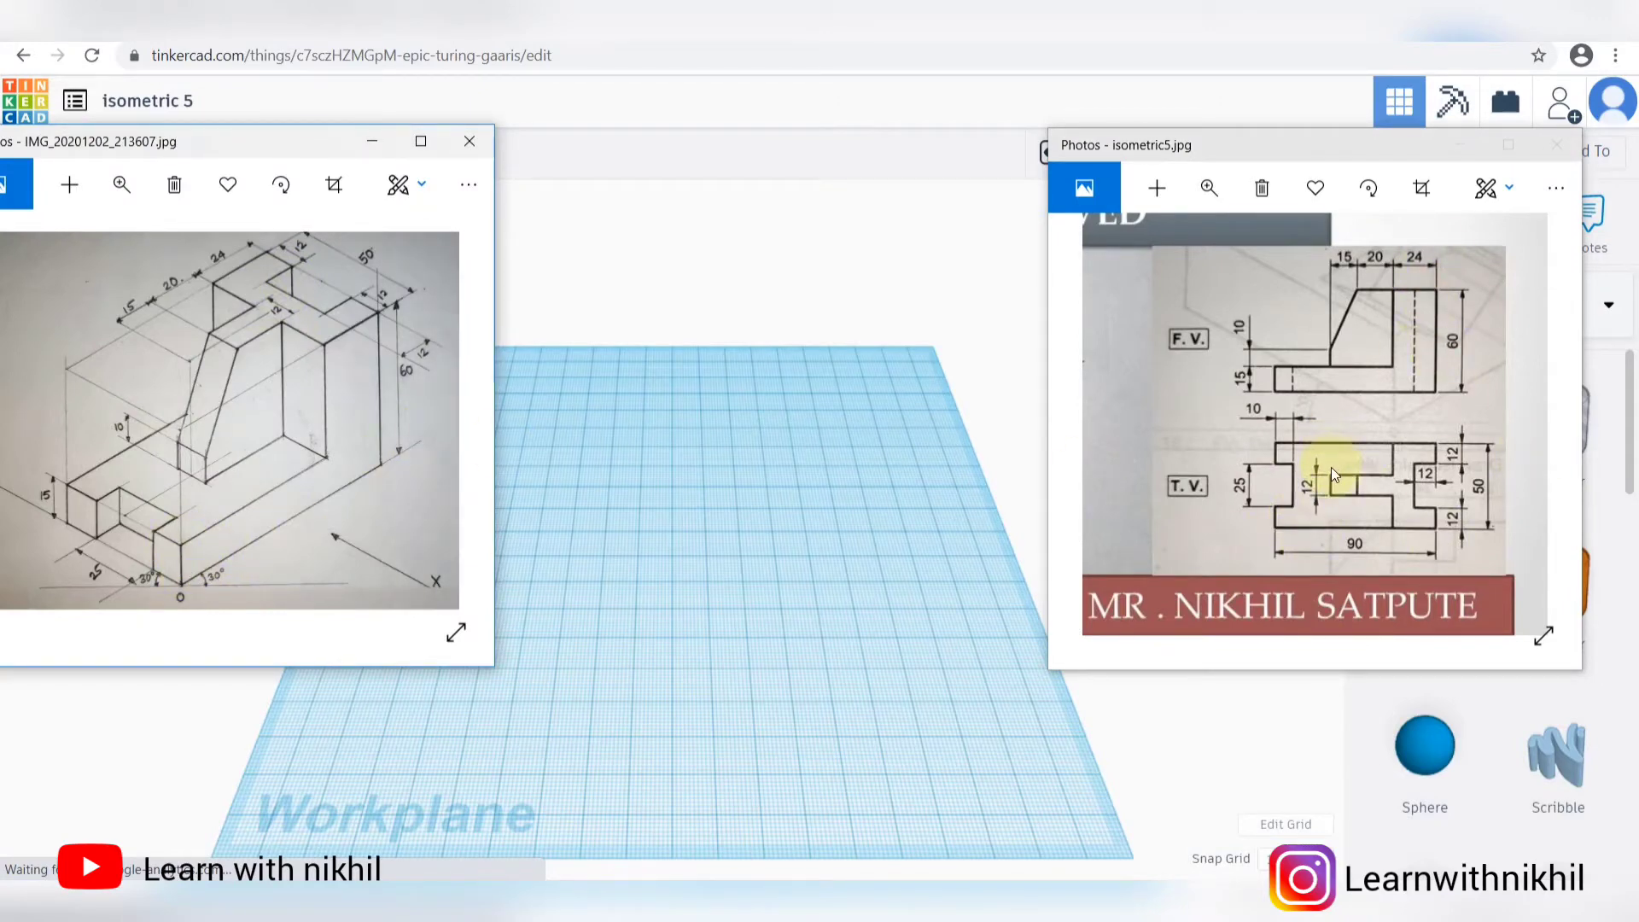
pyautogui.click(945, 358)
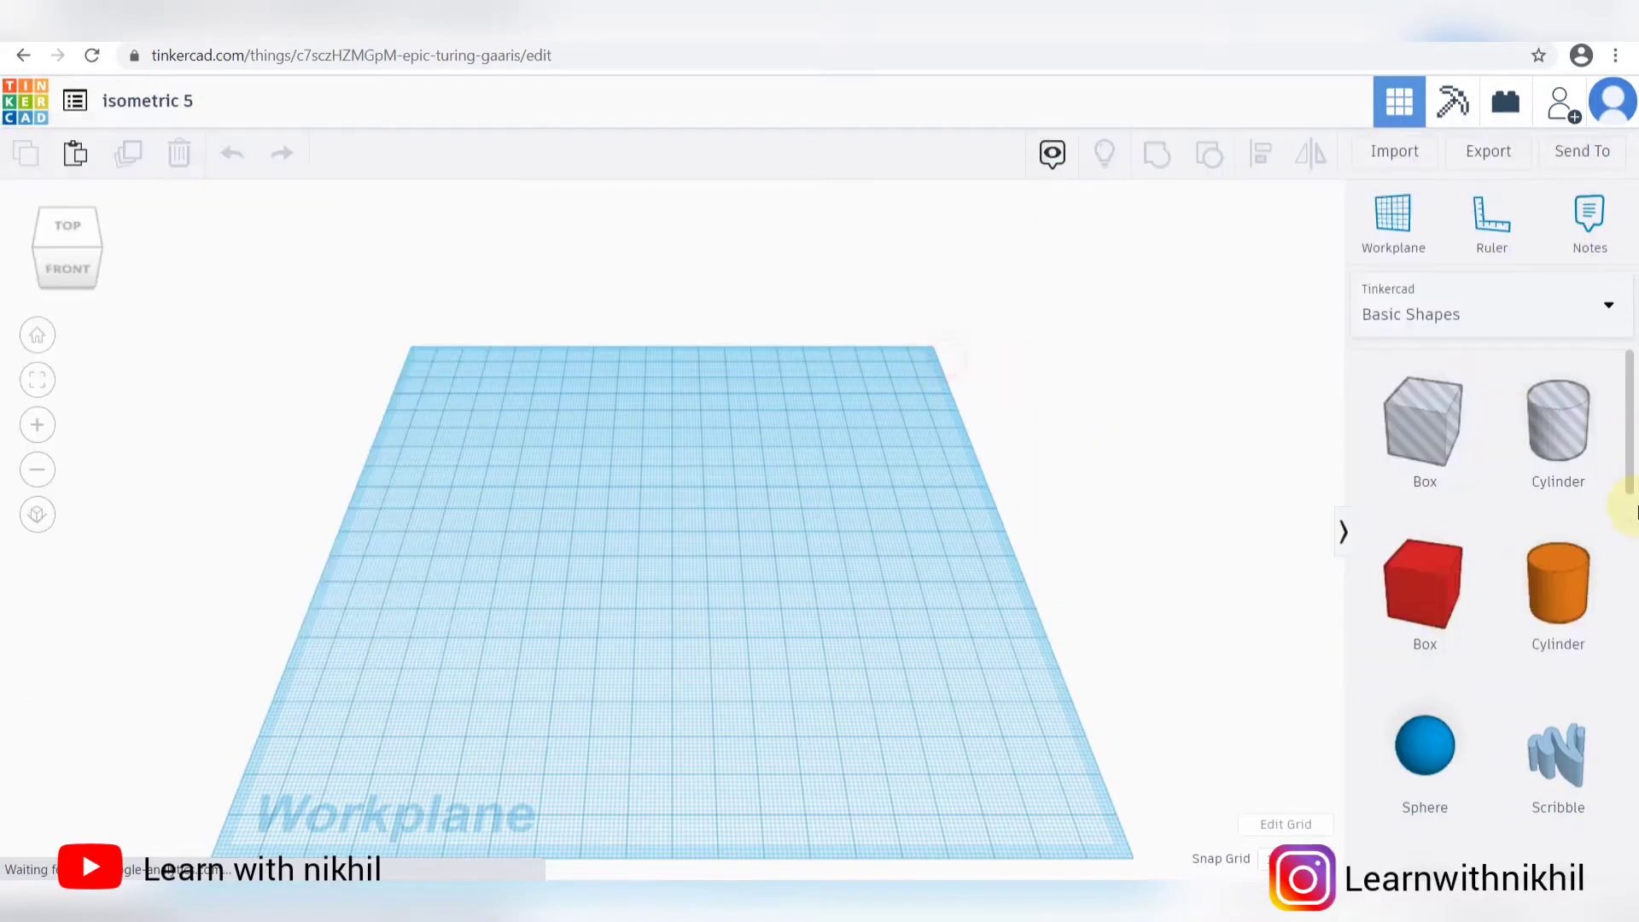
# Step: Place a solid box near the middle of the workplane and set its length to 90 mm
pyautogui.moveTo(1394, 602); pyautogui.dragTo(698, 560)
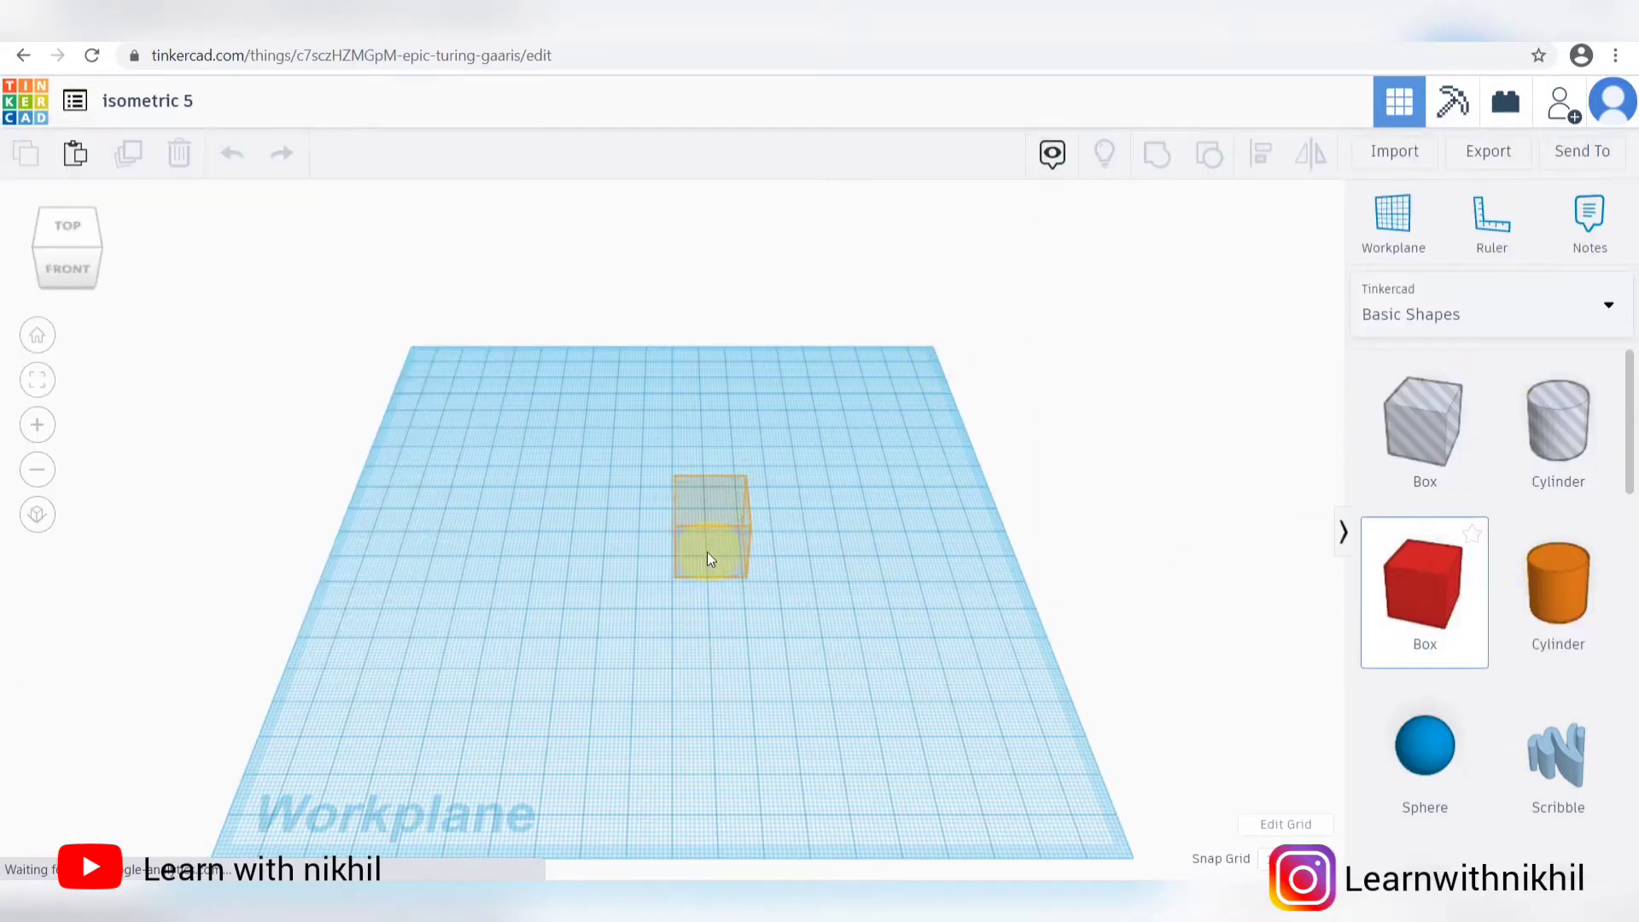
pyautogui.scroll(1, 790, 565)
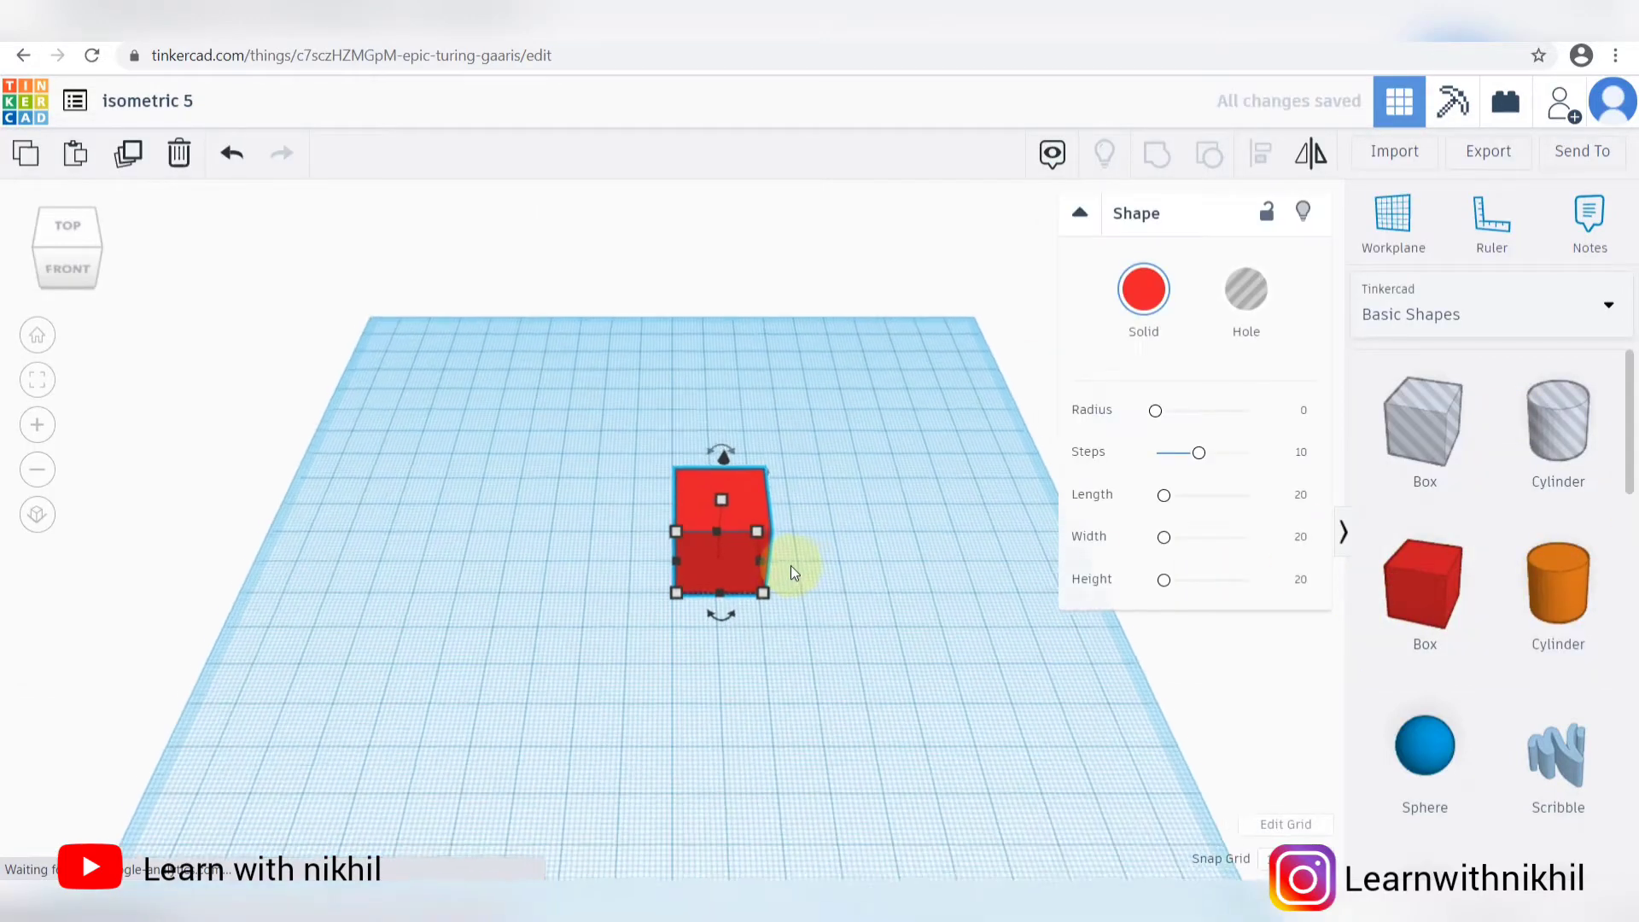
pyautogui.moveTo(670, 893)
pyautogui.click(688, 854)
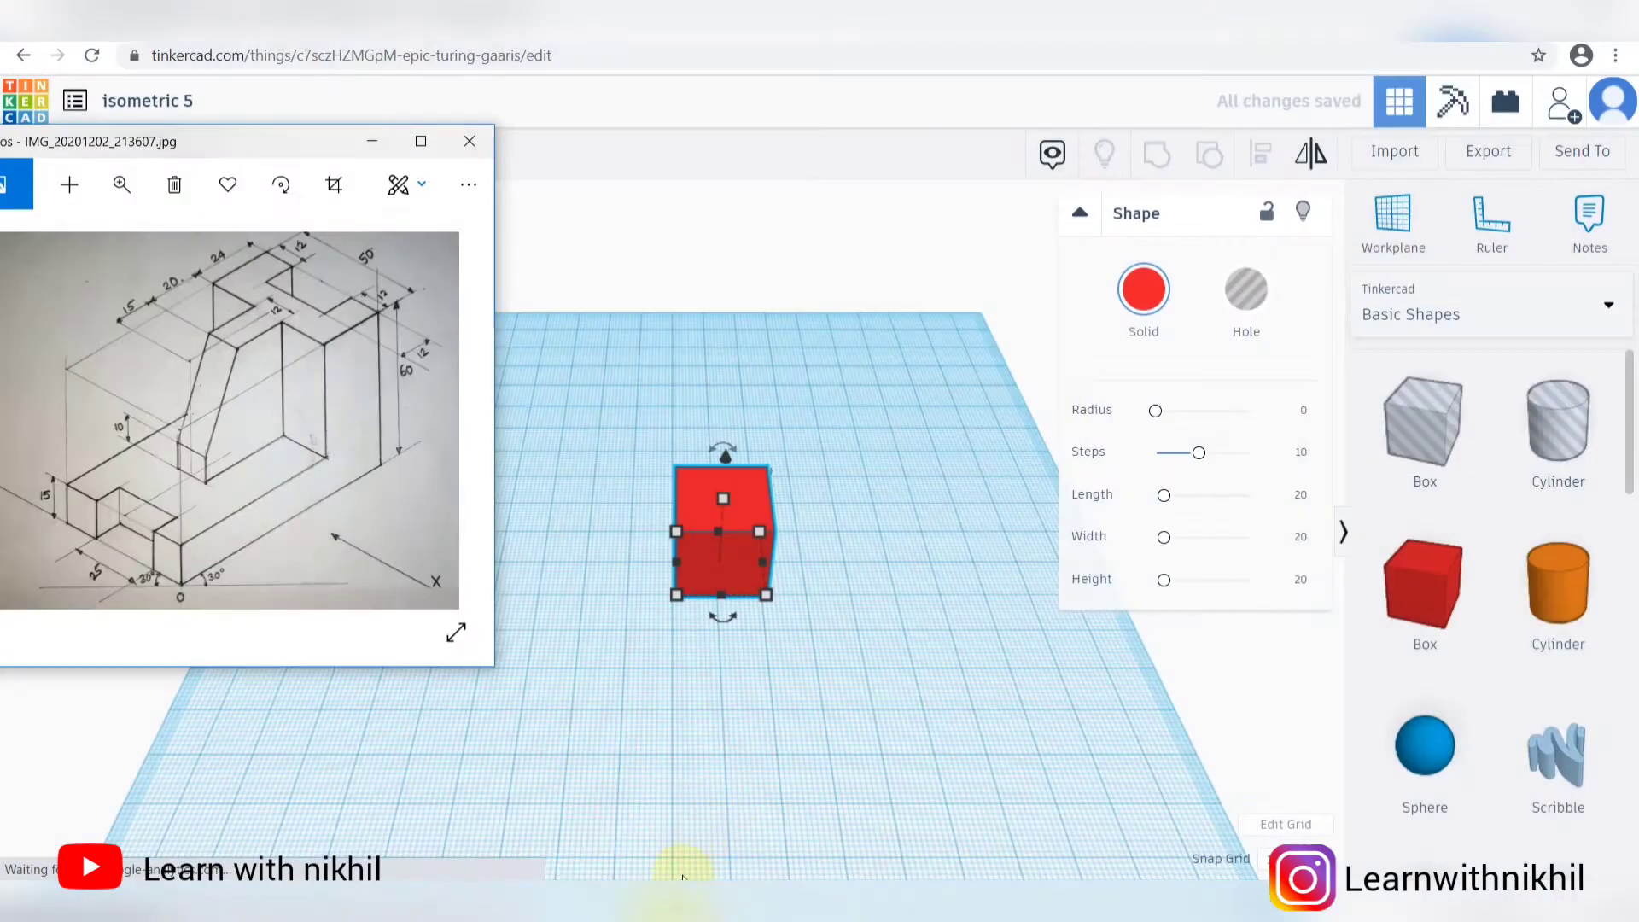
pyautogui.click(766, 596)
pyautogui.click(732, 680)
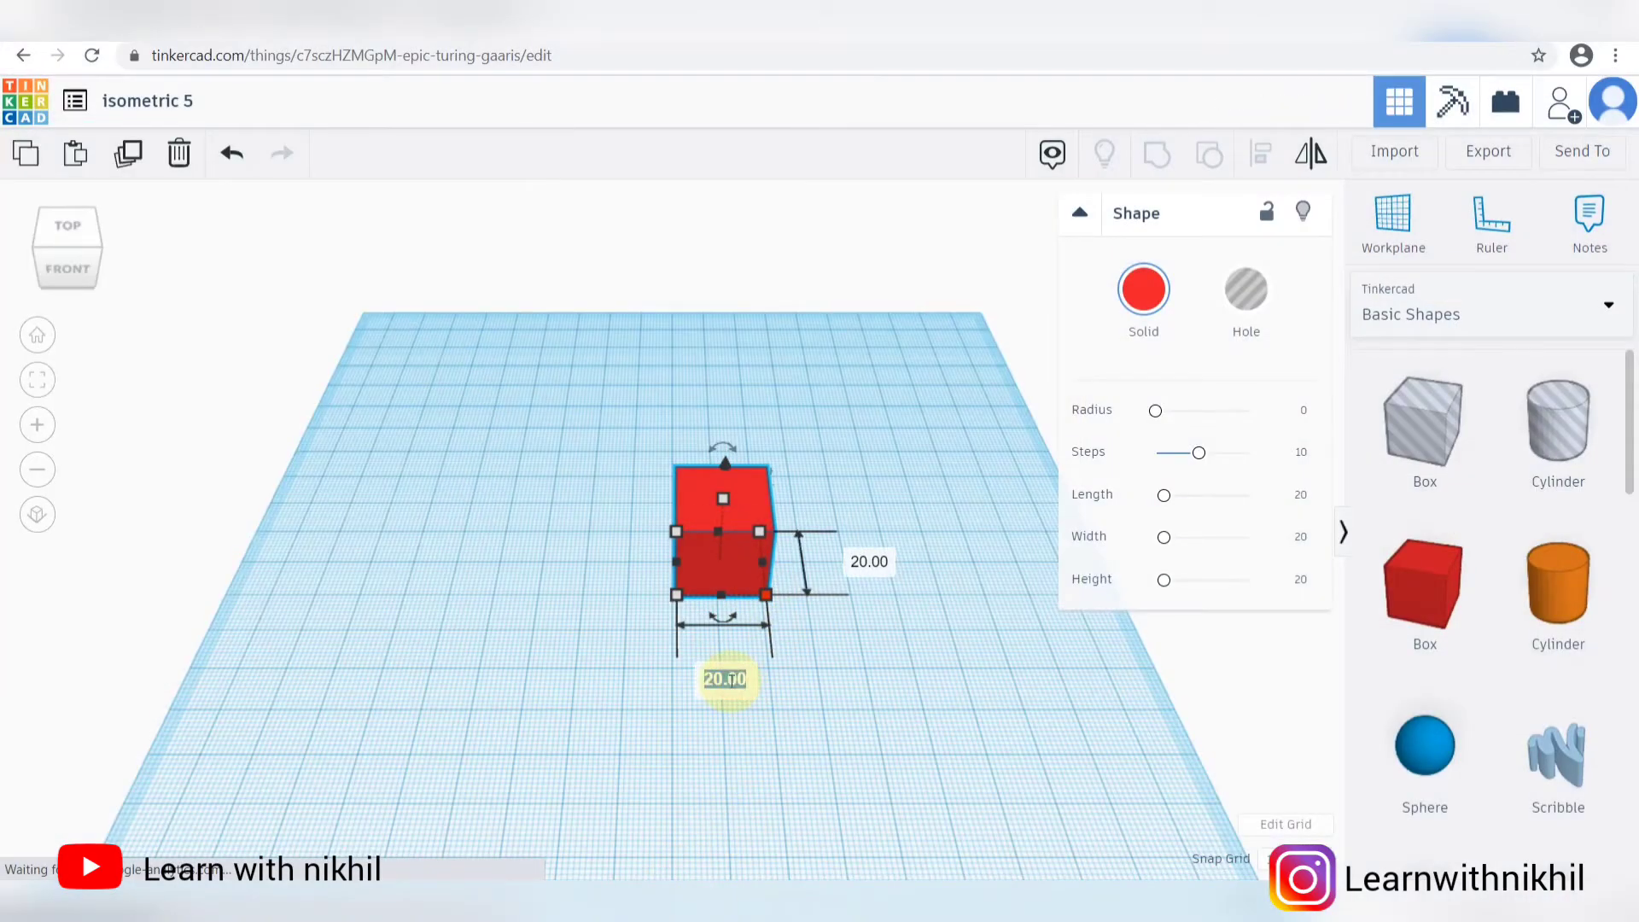
pyautogui.write('90')
pyautogui.press('Return')
pyautogui.moveTo(869, 672); pyautogui.dragTo(948, 690, button='right')
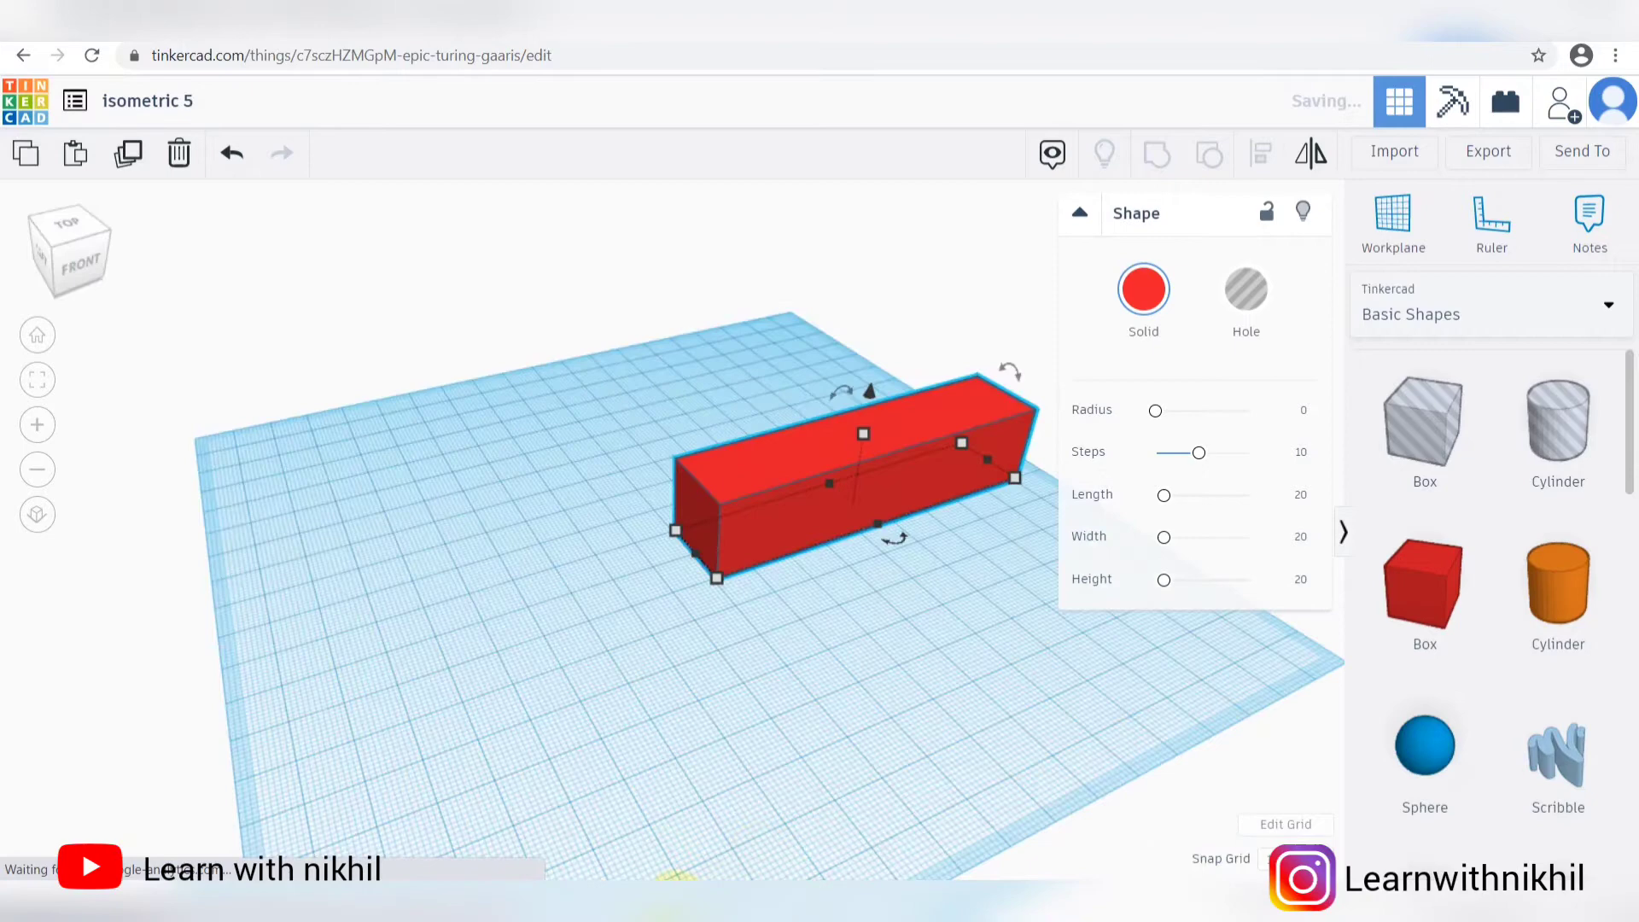
# Step: Check the orthographic drawing and set the red box's height to 60 mm and its width to 50 mm
pyautogui.click(589, 803)
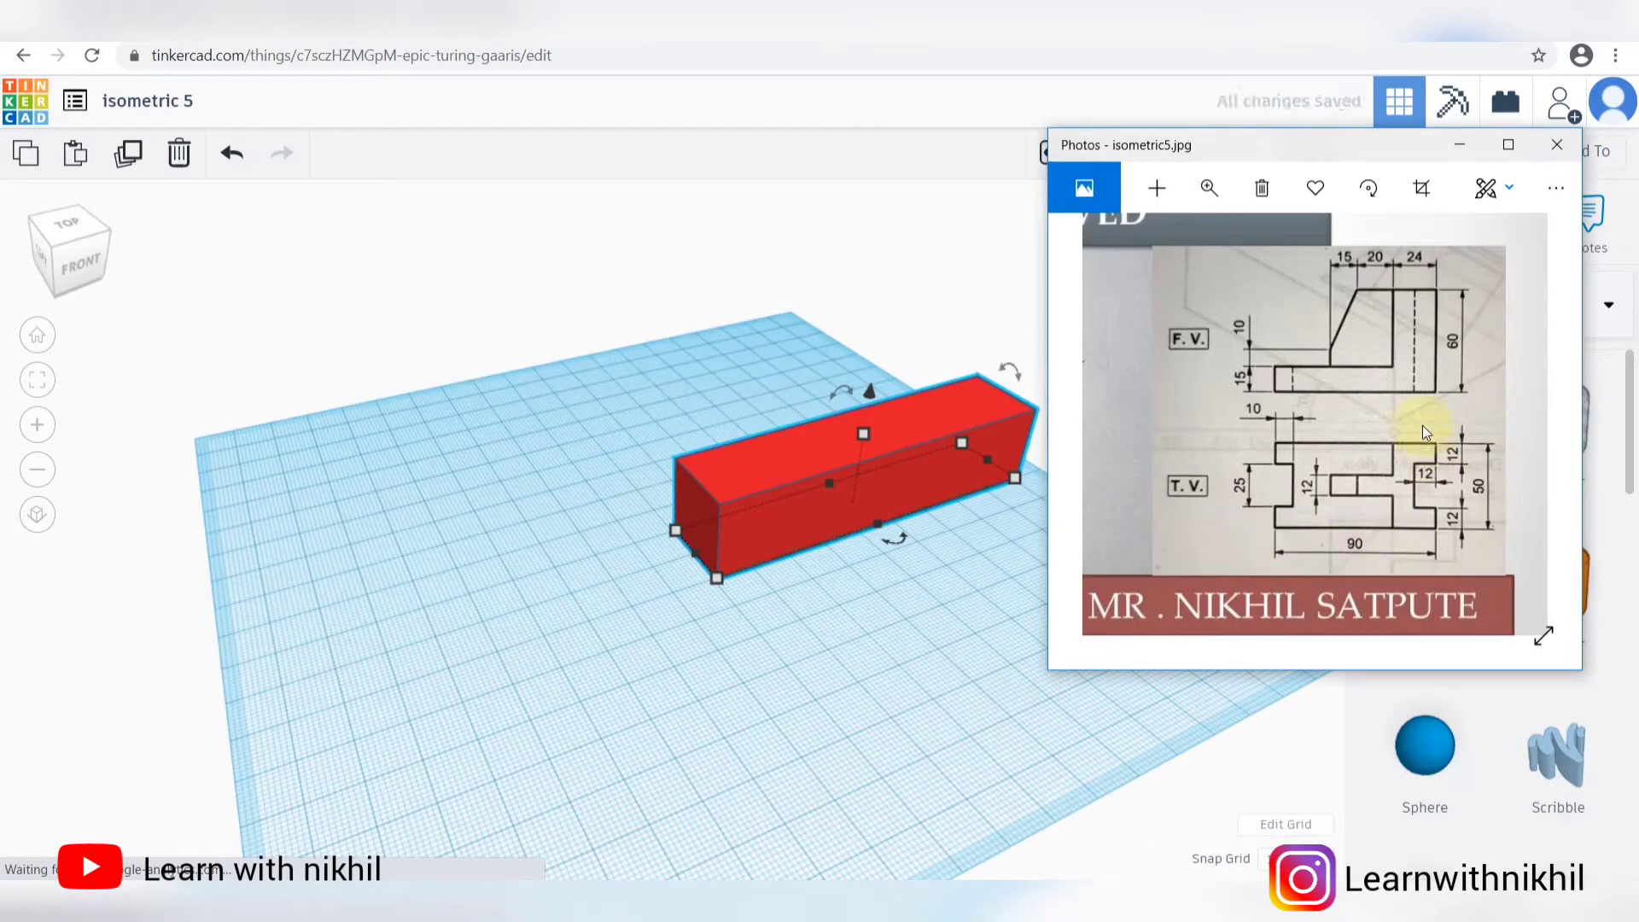
pyautogui.click(963, 467)
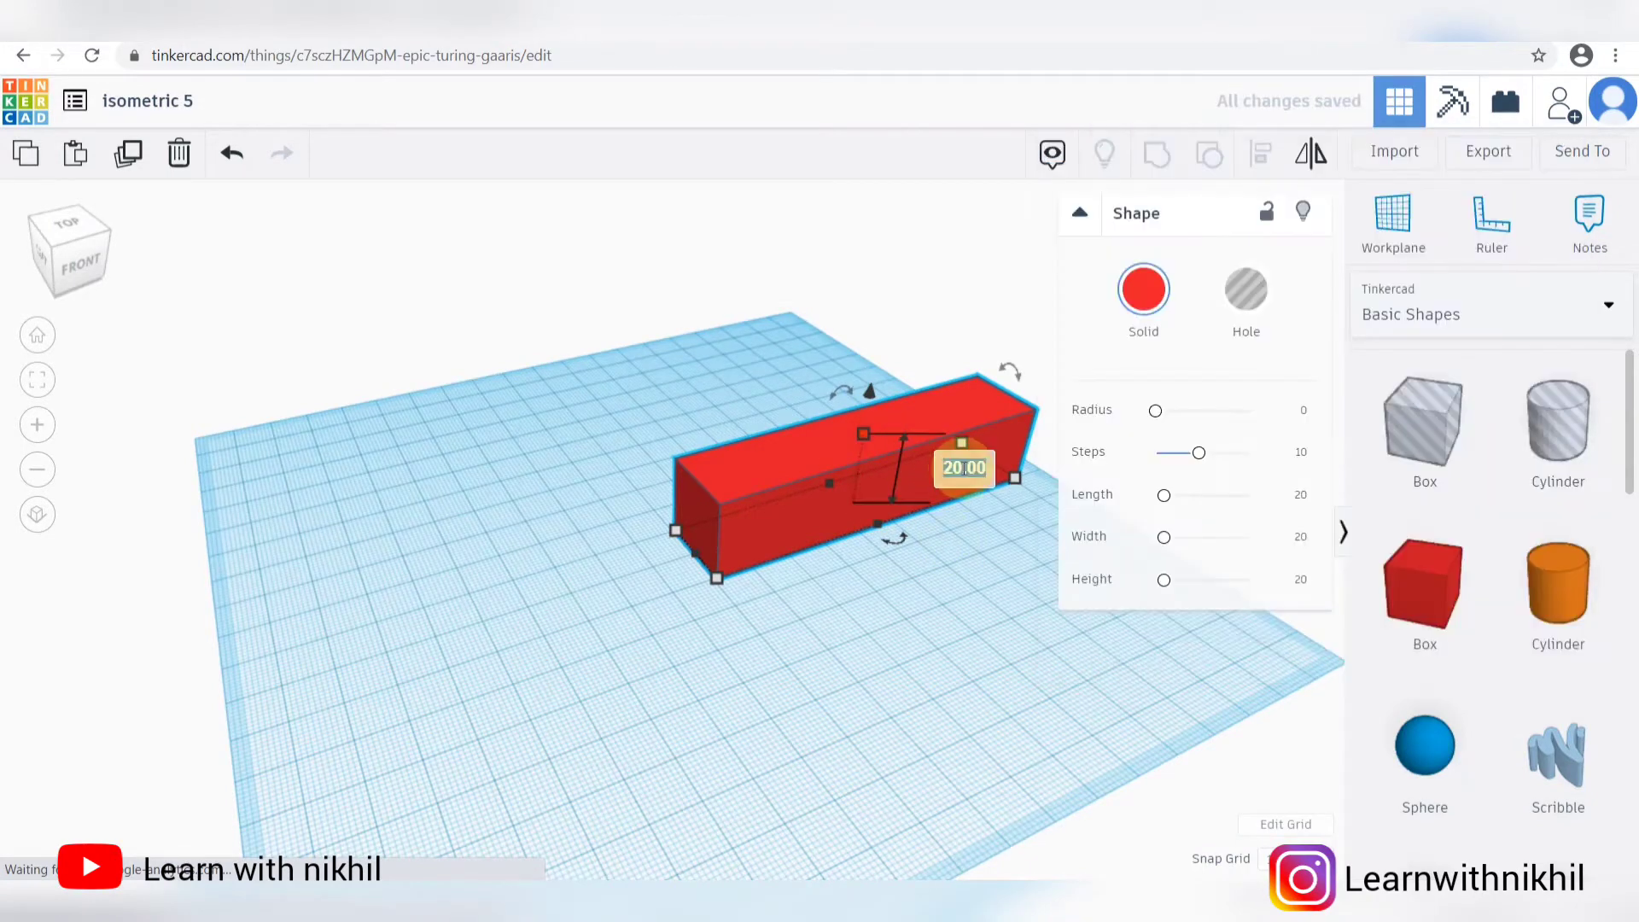
pyautogui.write('60')
pyautogui.press('Return')
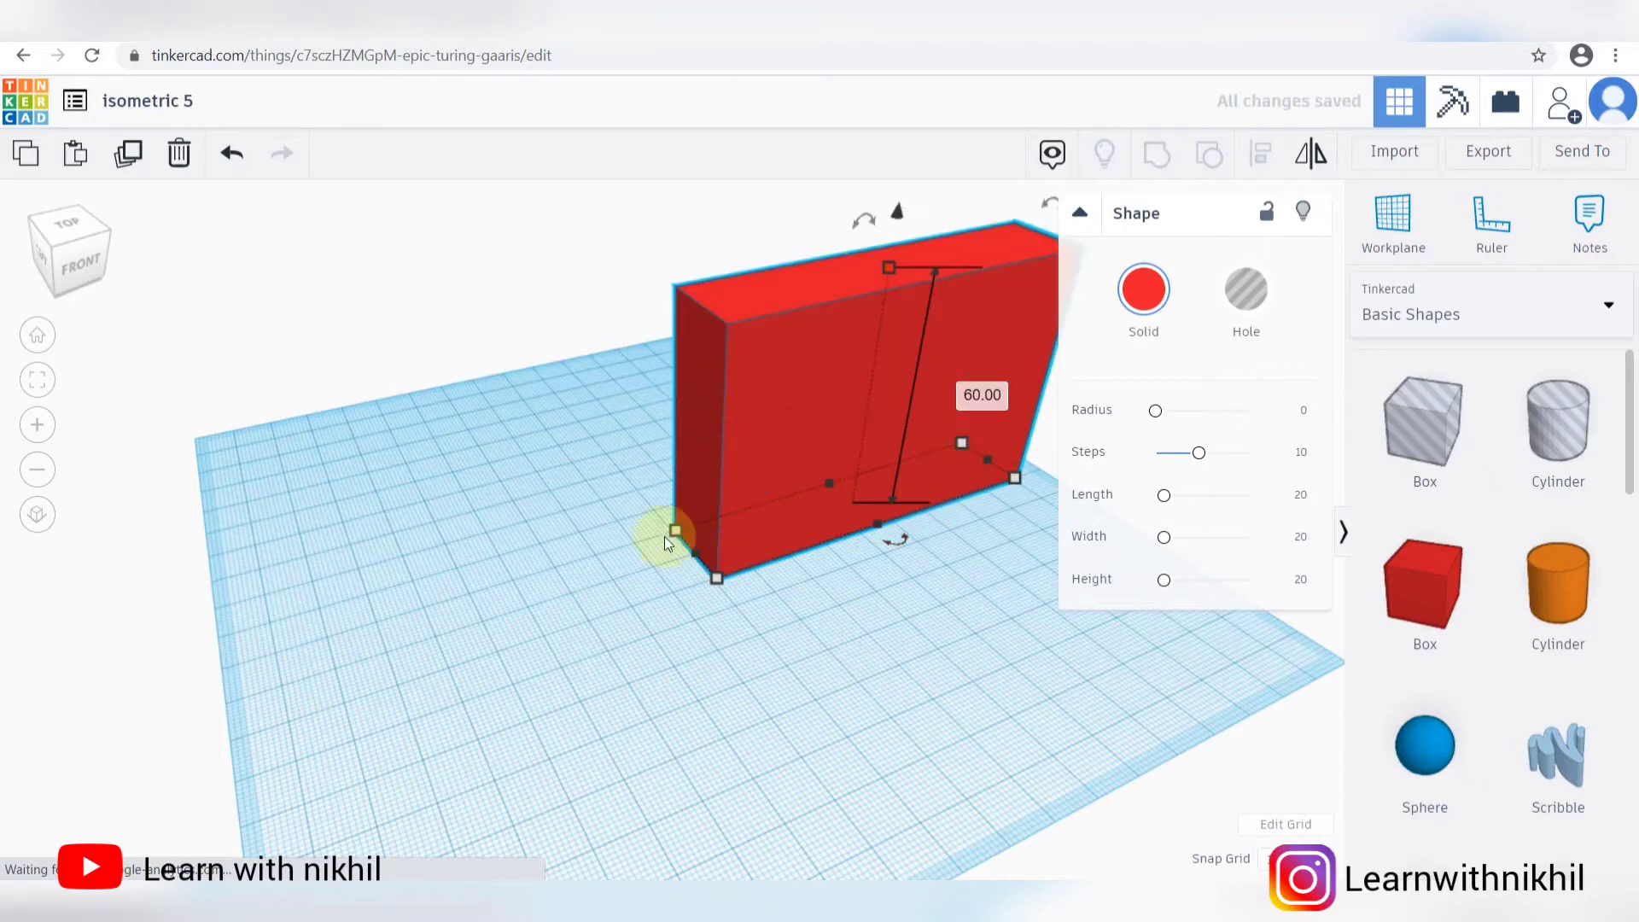
pyautogui.click(598, 584)
pyautogui.write('80')
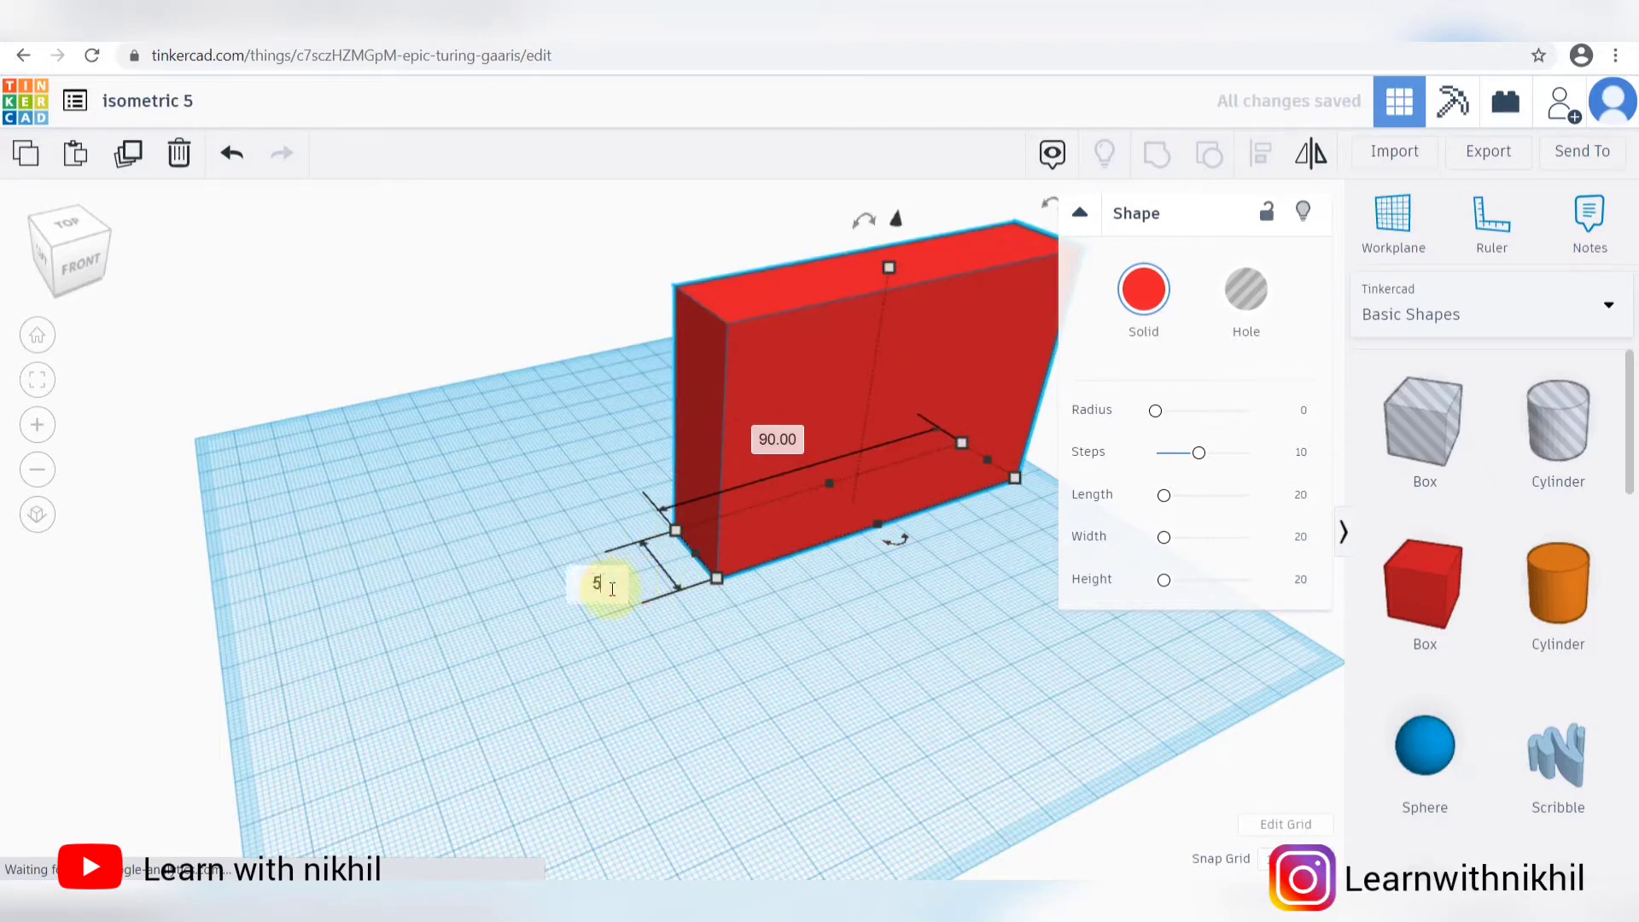
pyautogui.press('Return')
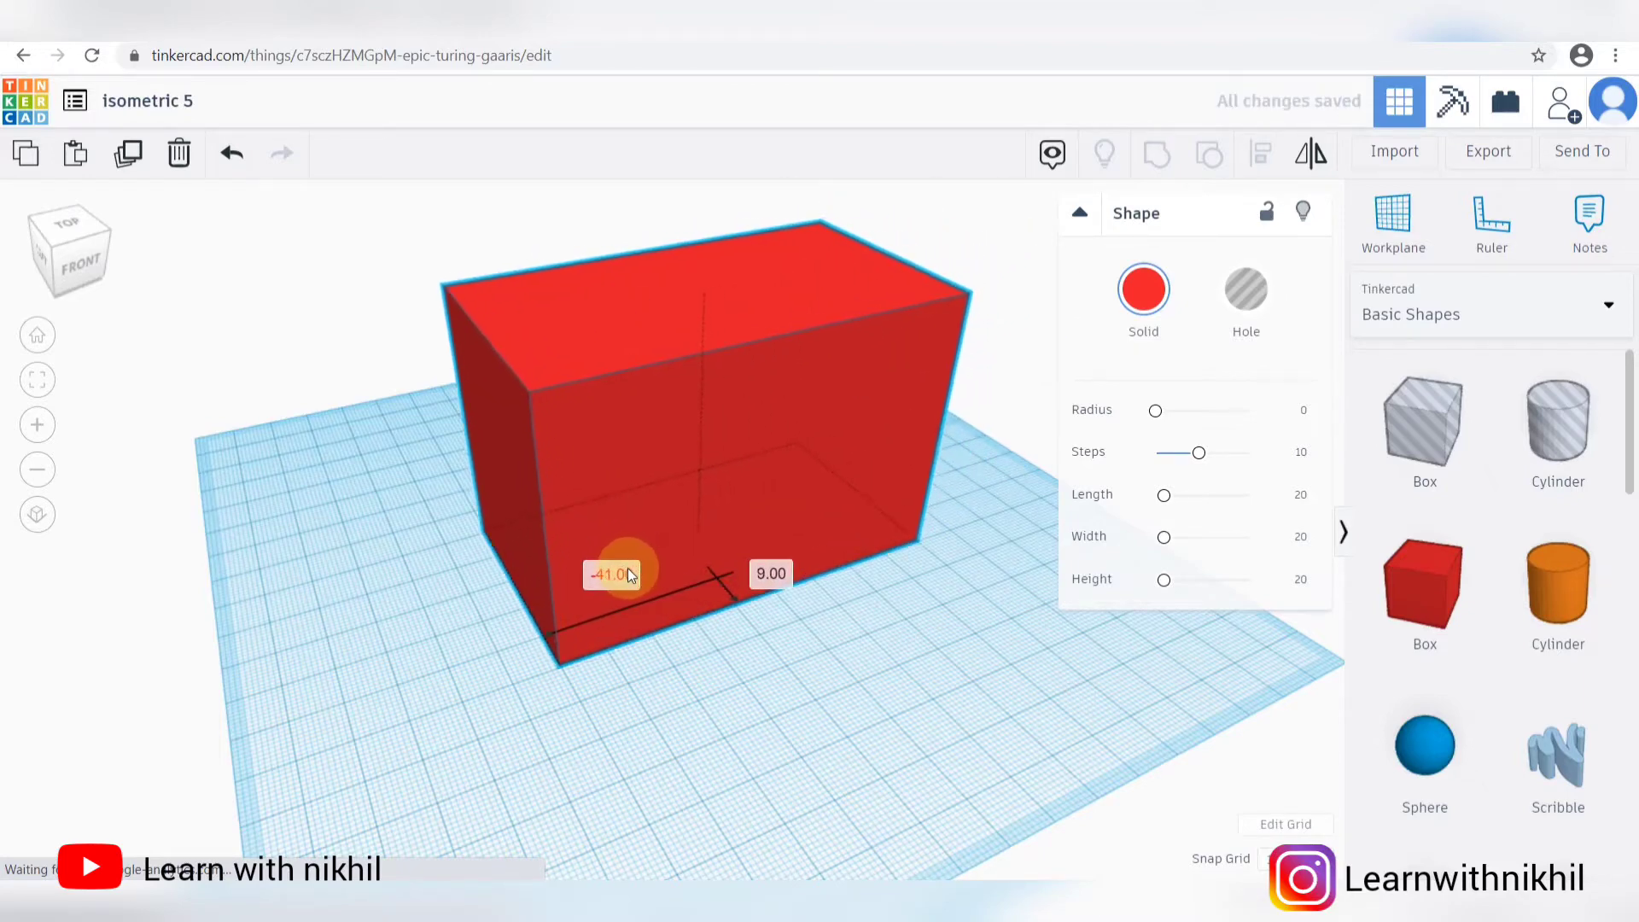
pyautogui.click(740, 653)
# Step: Open Calculator and bring up both reference drawings beside it
pyautogui.moveTo(692, 875)
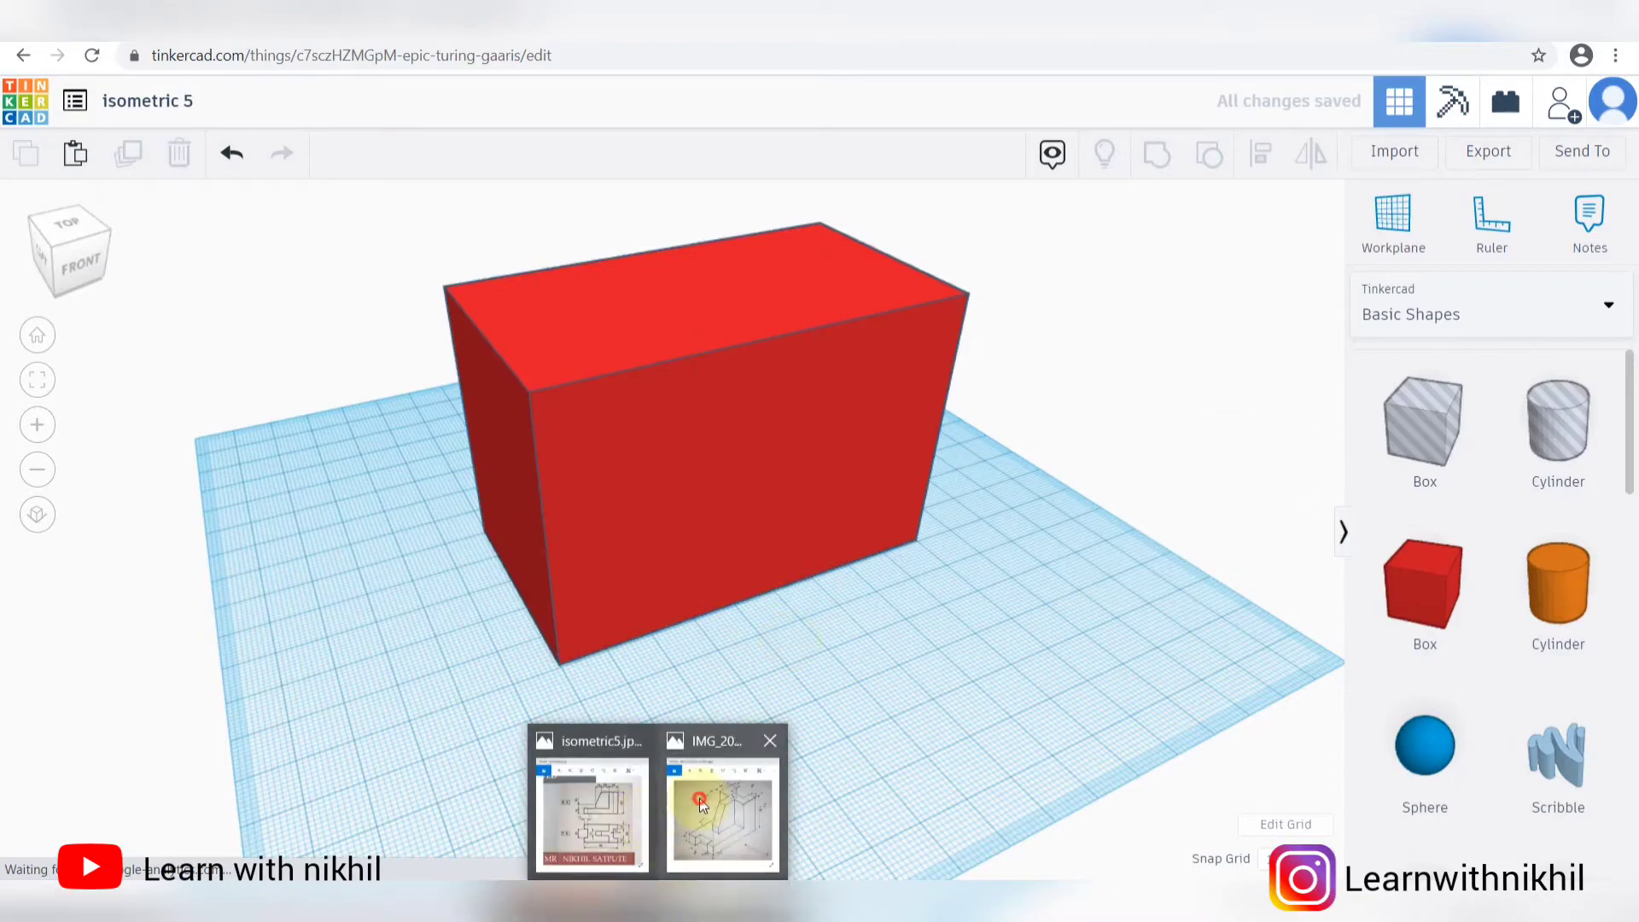
pyautogui.click(731, 798)
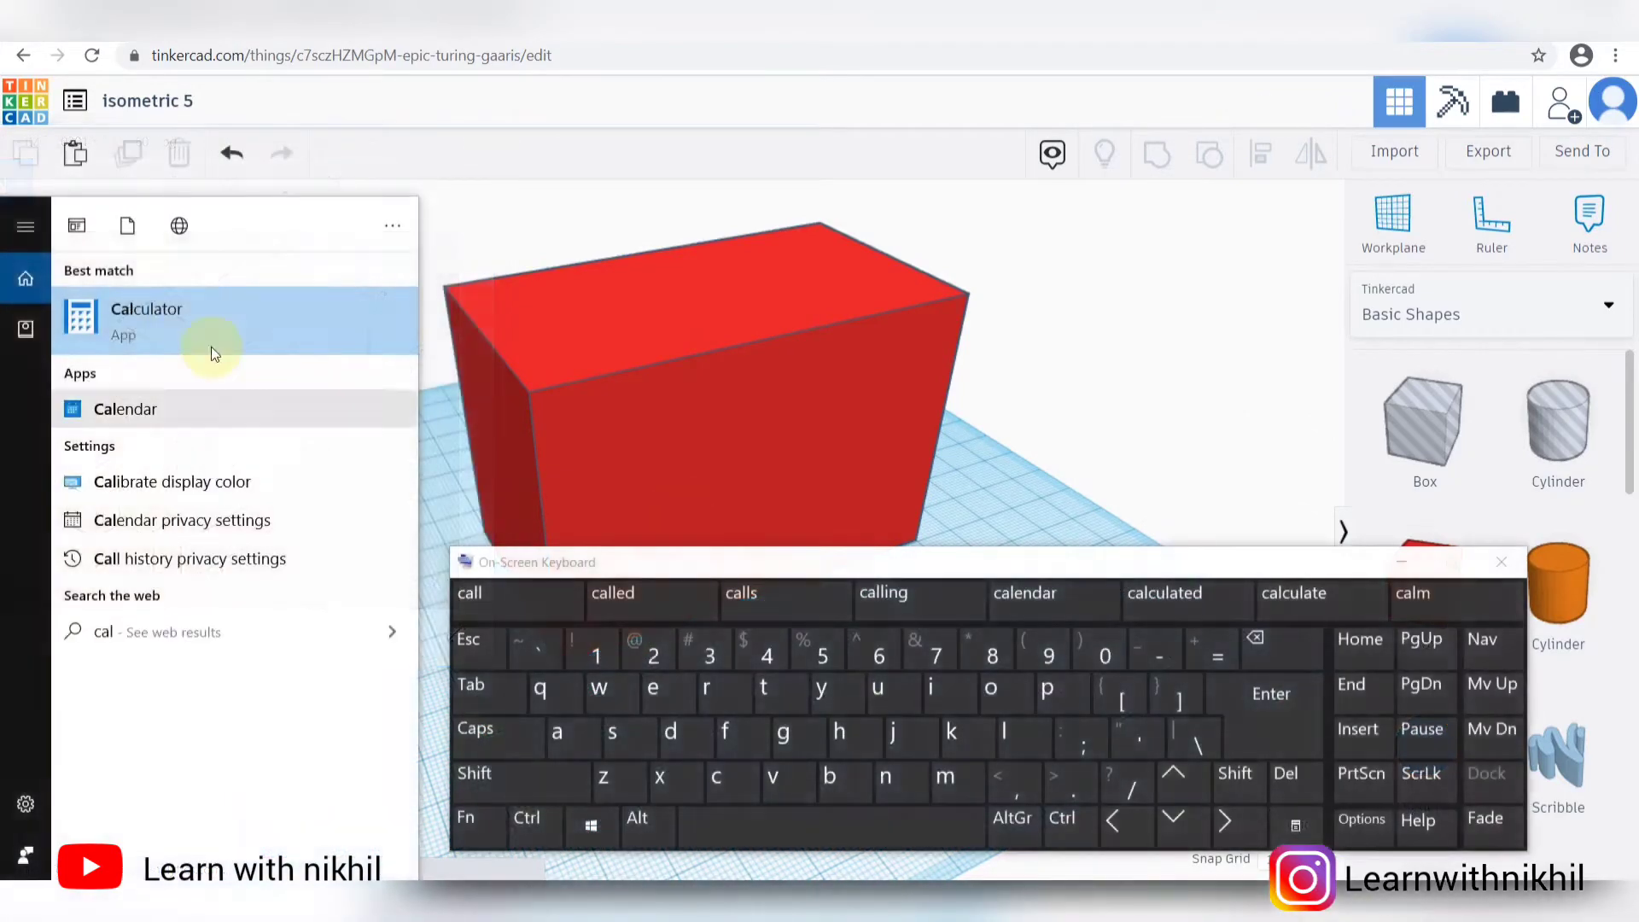
pyautogui.click(212, 341)
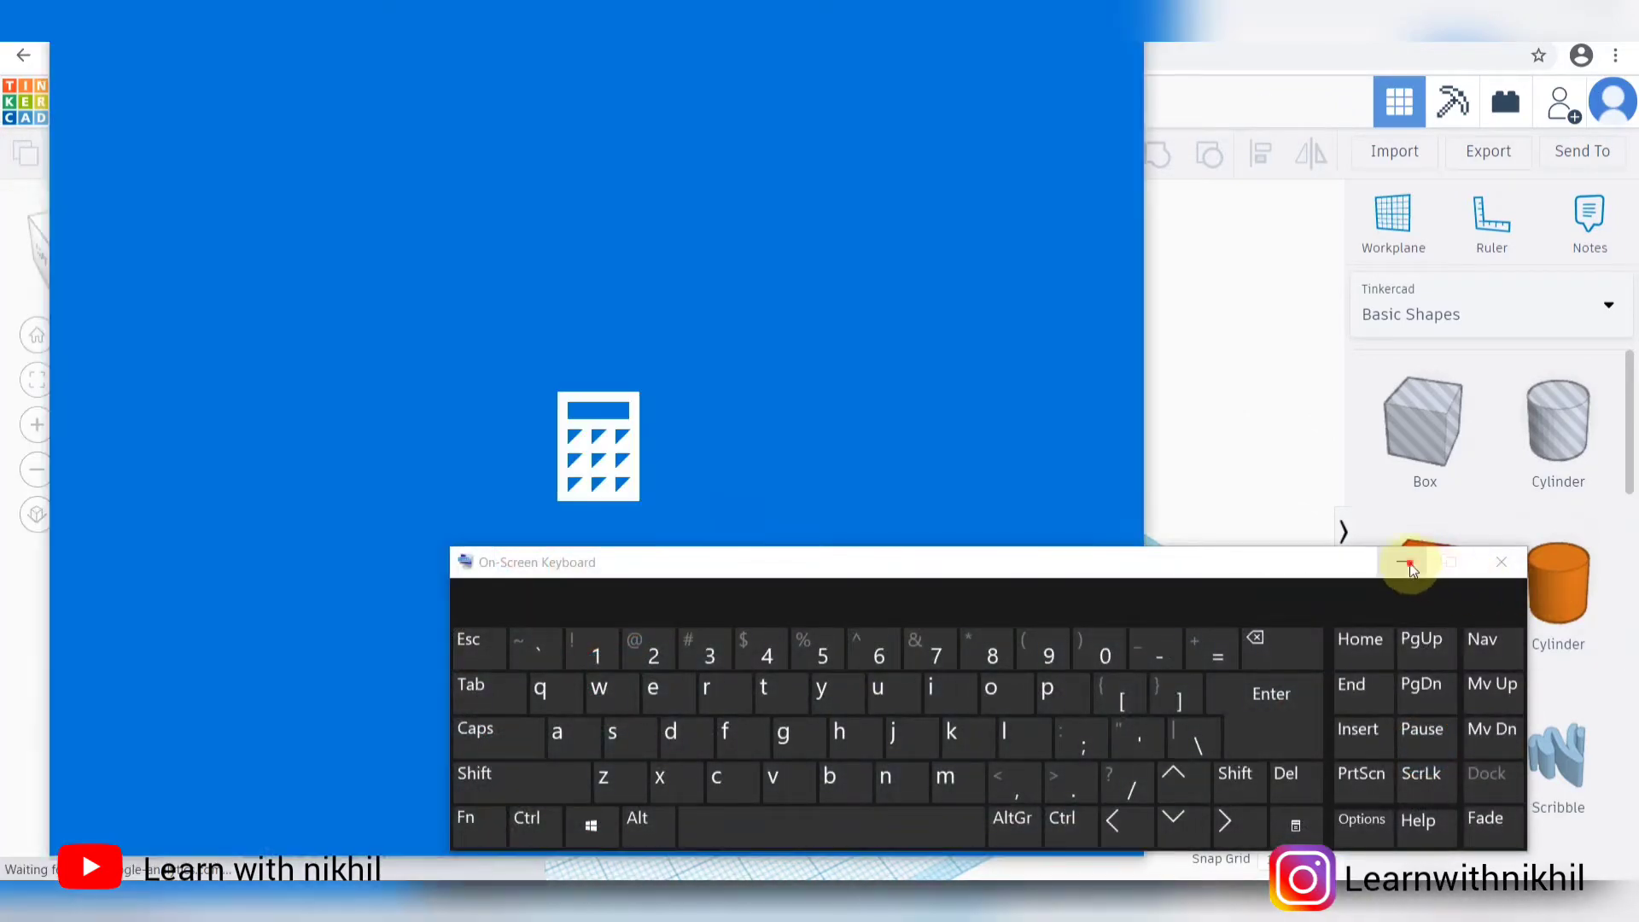
pyautogui.click(1407, 563)
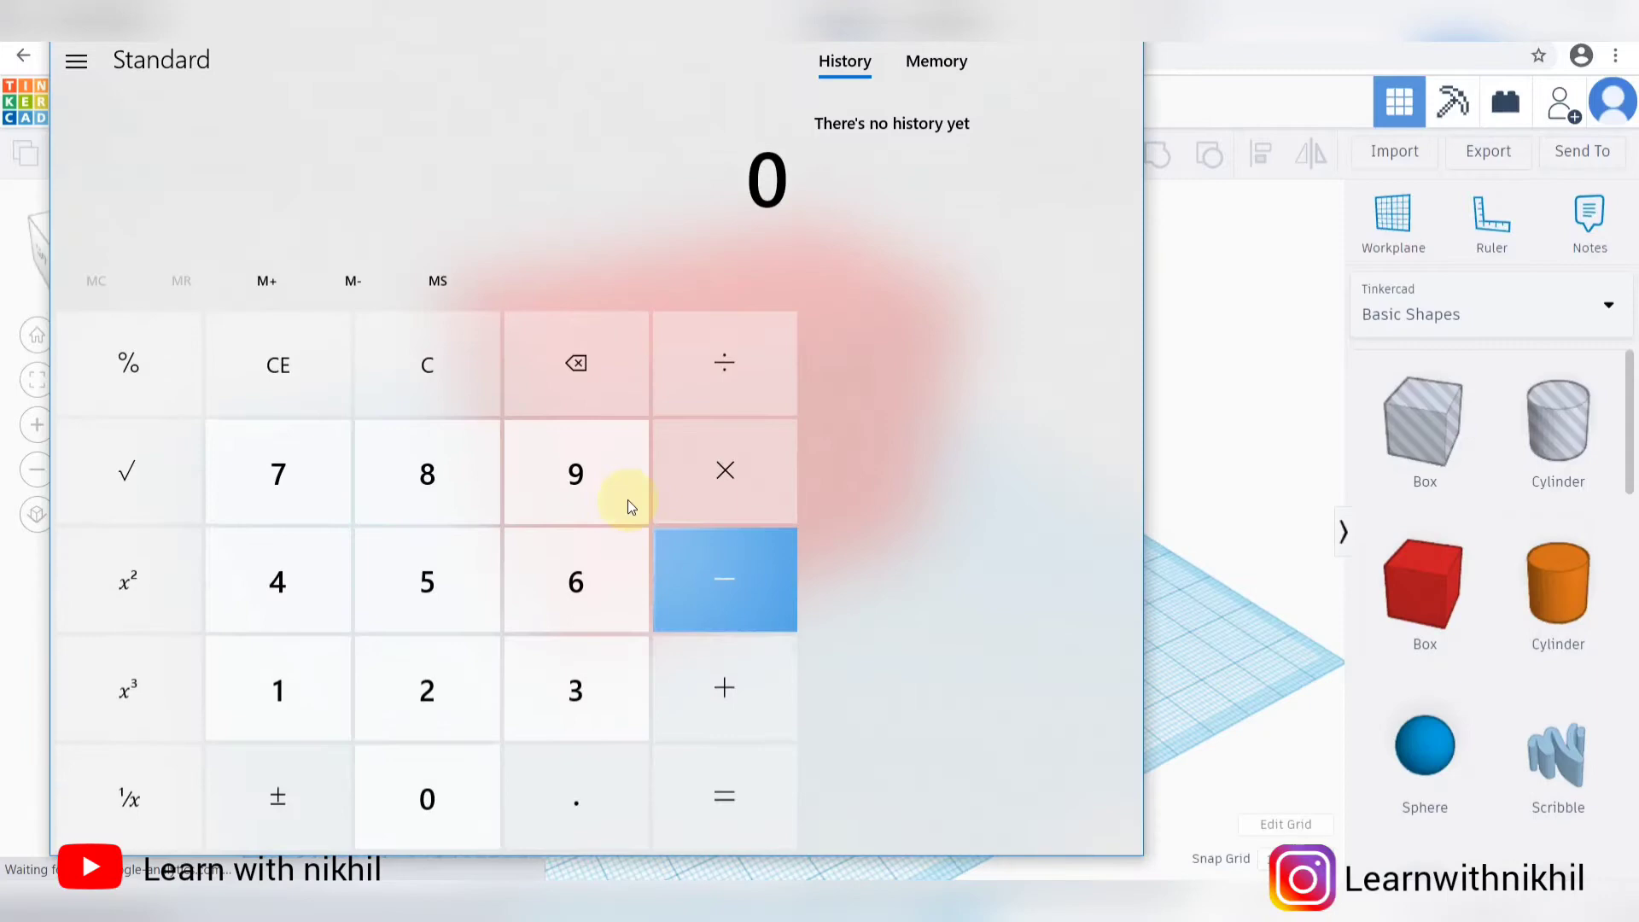
pyautogui.moveTo(809, 12); pyautogui.dragTo(879, 79)
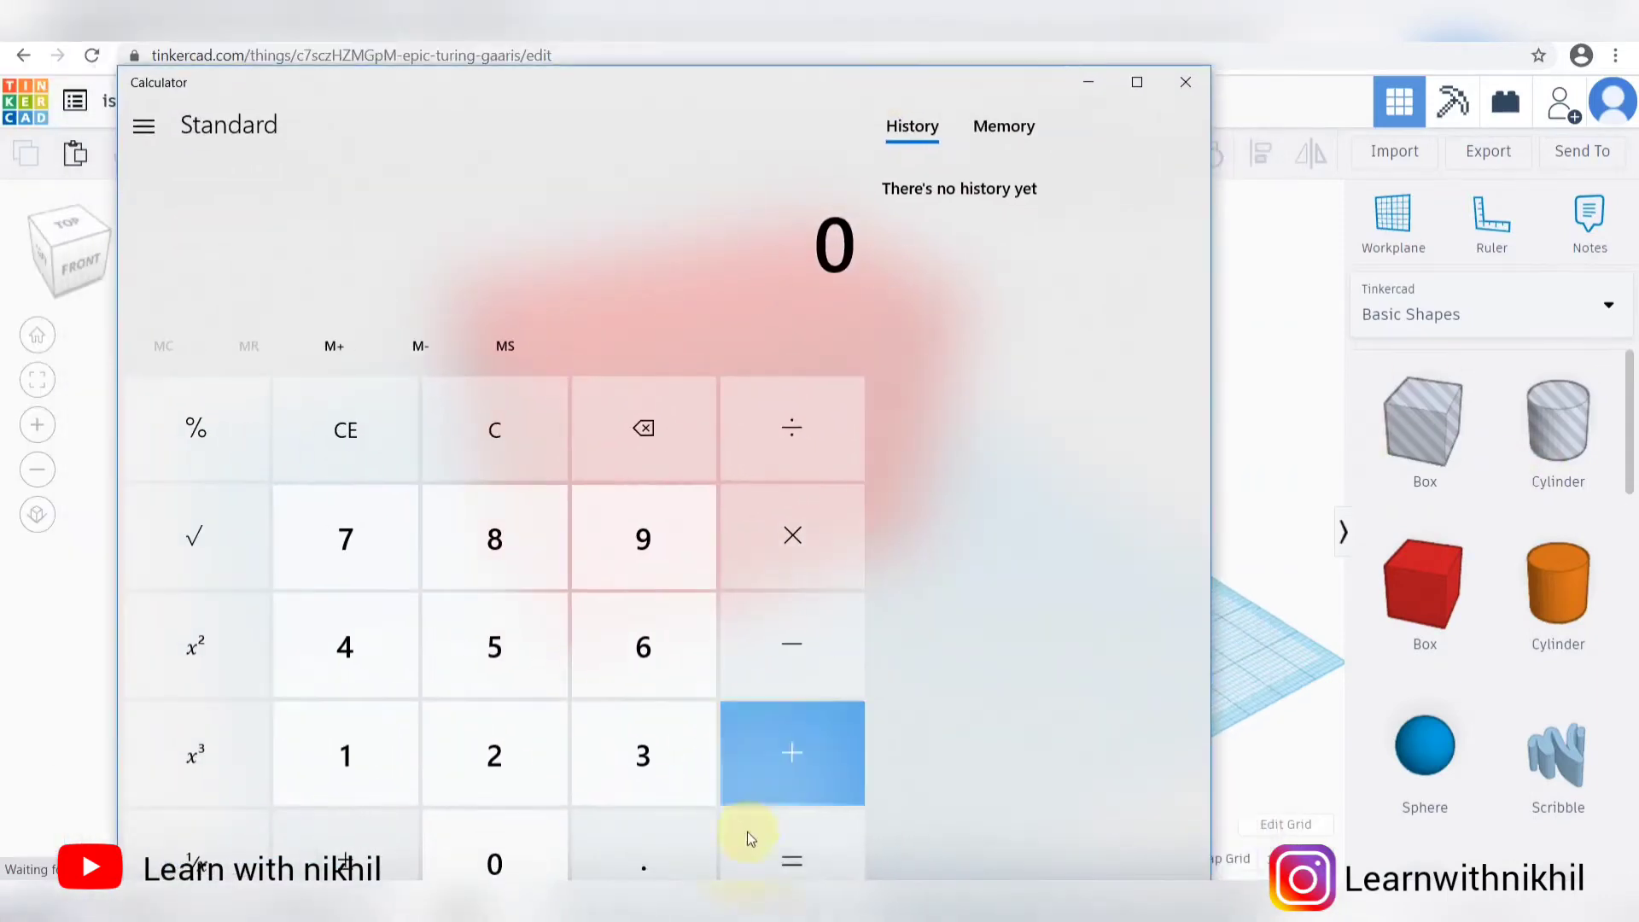
pyautogui.moveTo(683, 901)
pyautogui.click(720, 822)
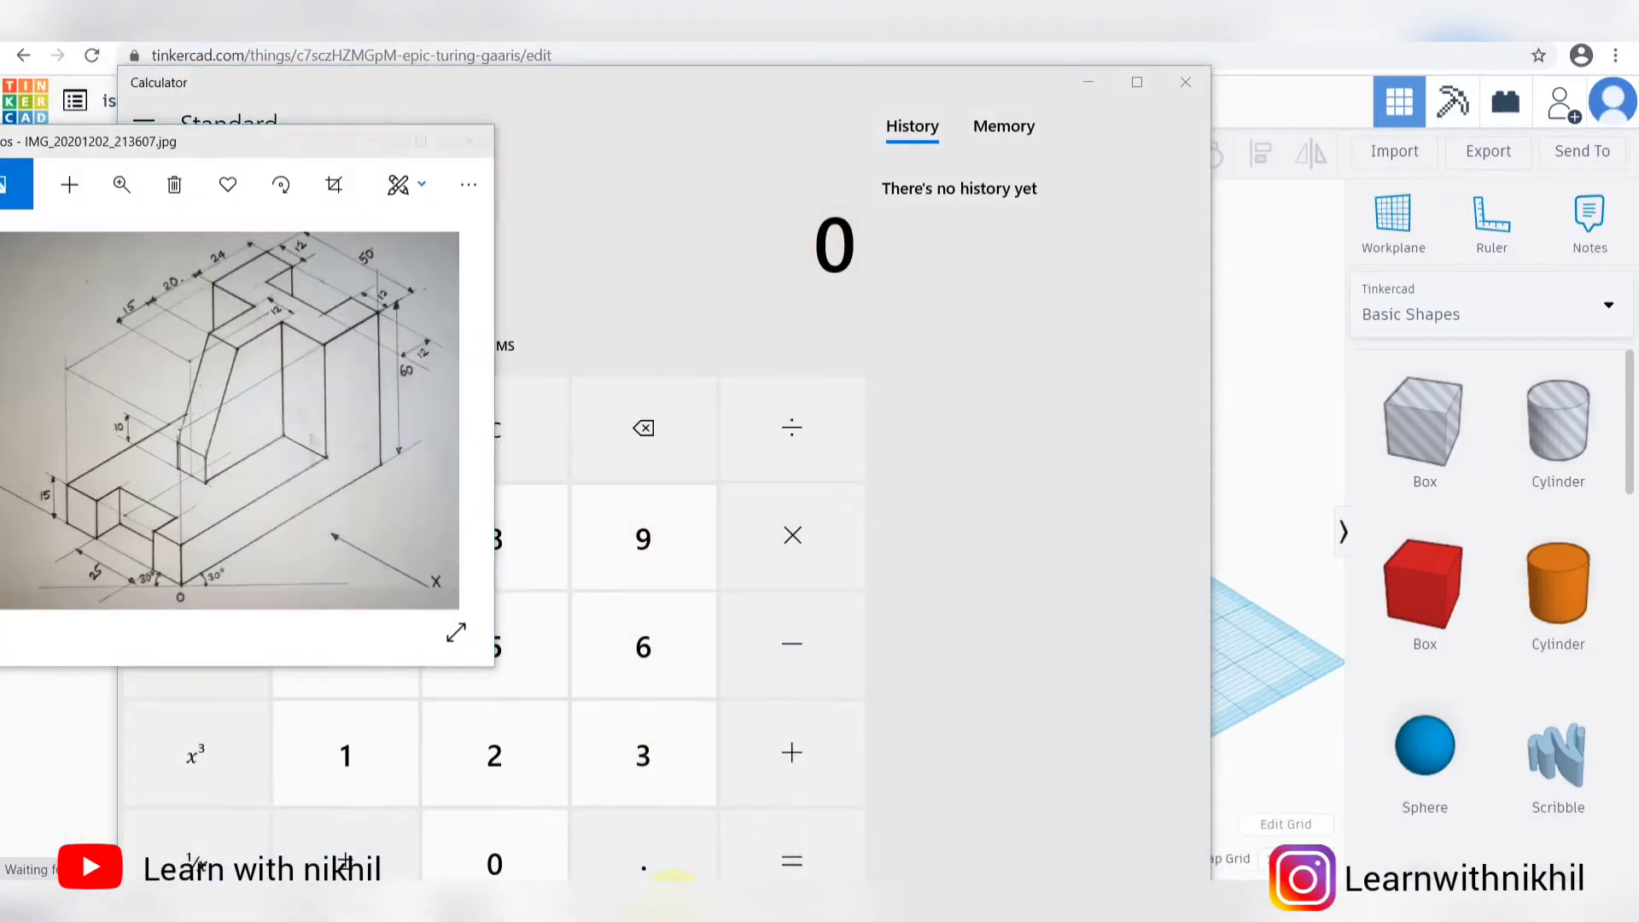
pyautogui.click(615, 807)
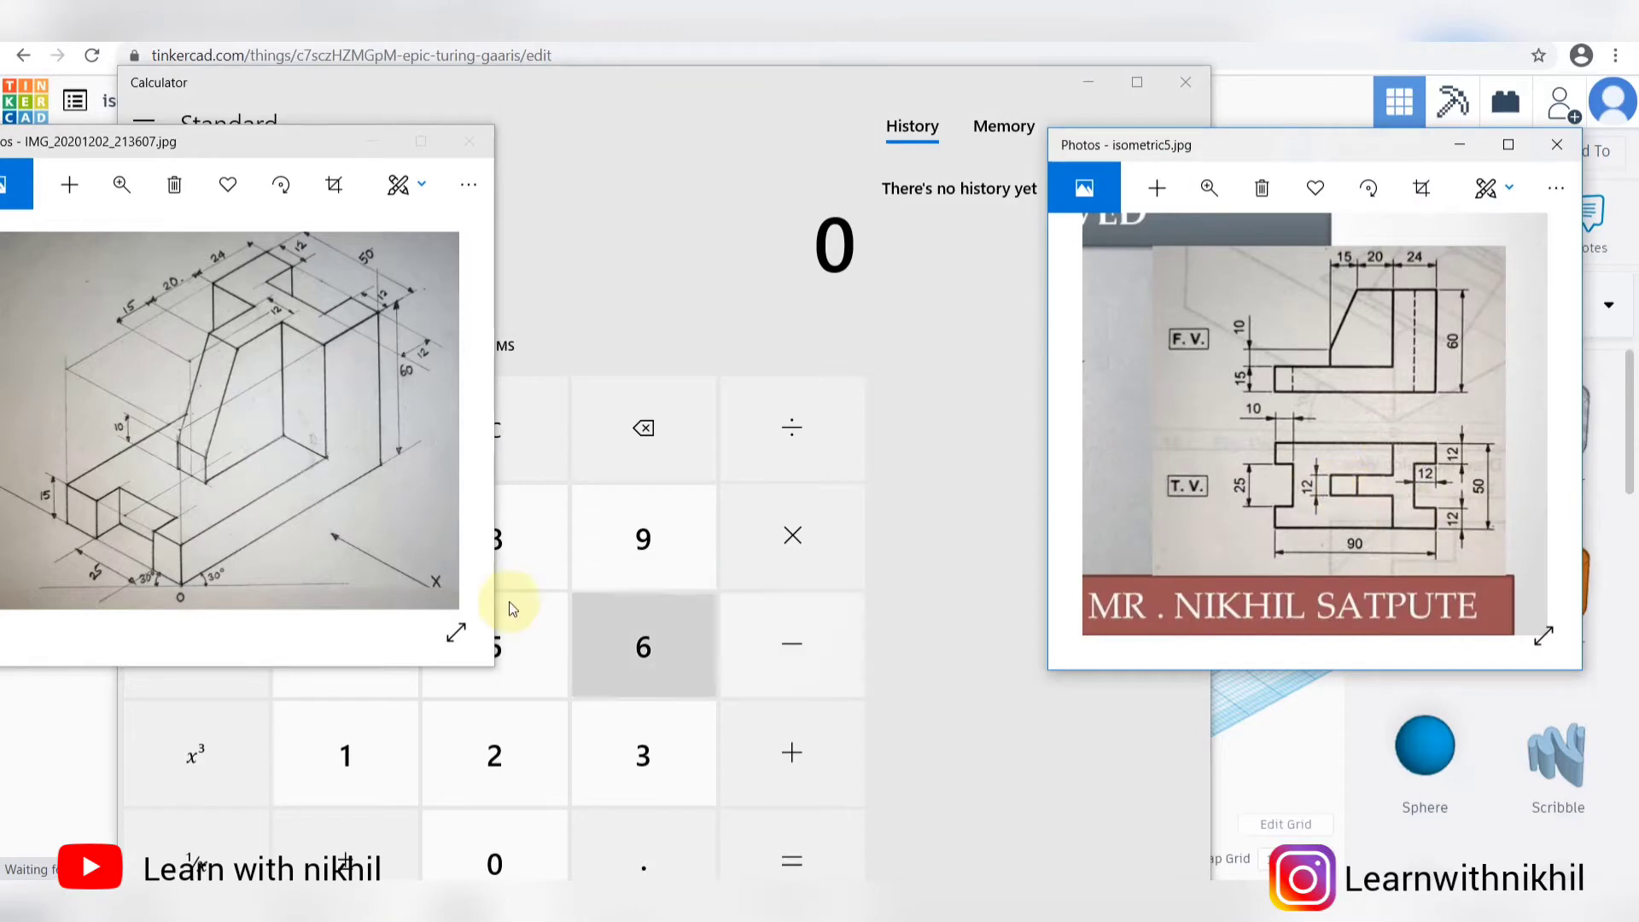
# Step: Calculate 50 − 12 and divide the result by 2 in Calculator, and return to Tinkercad
pyautogui.click(525, 646)
pyautogui.click(494, 862)
pyautogui.click(793, 645)
pyautogui.click(382, 760)
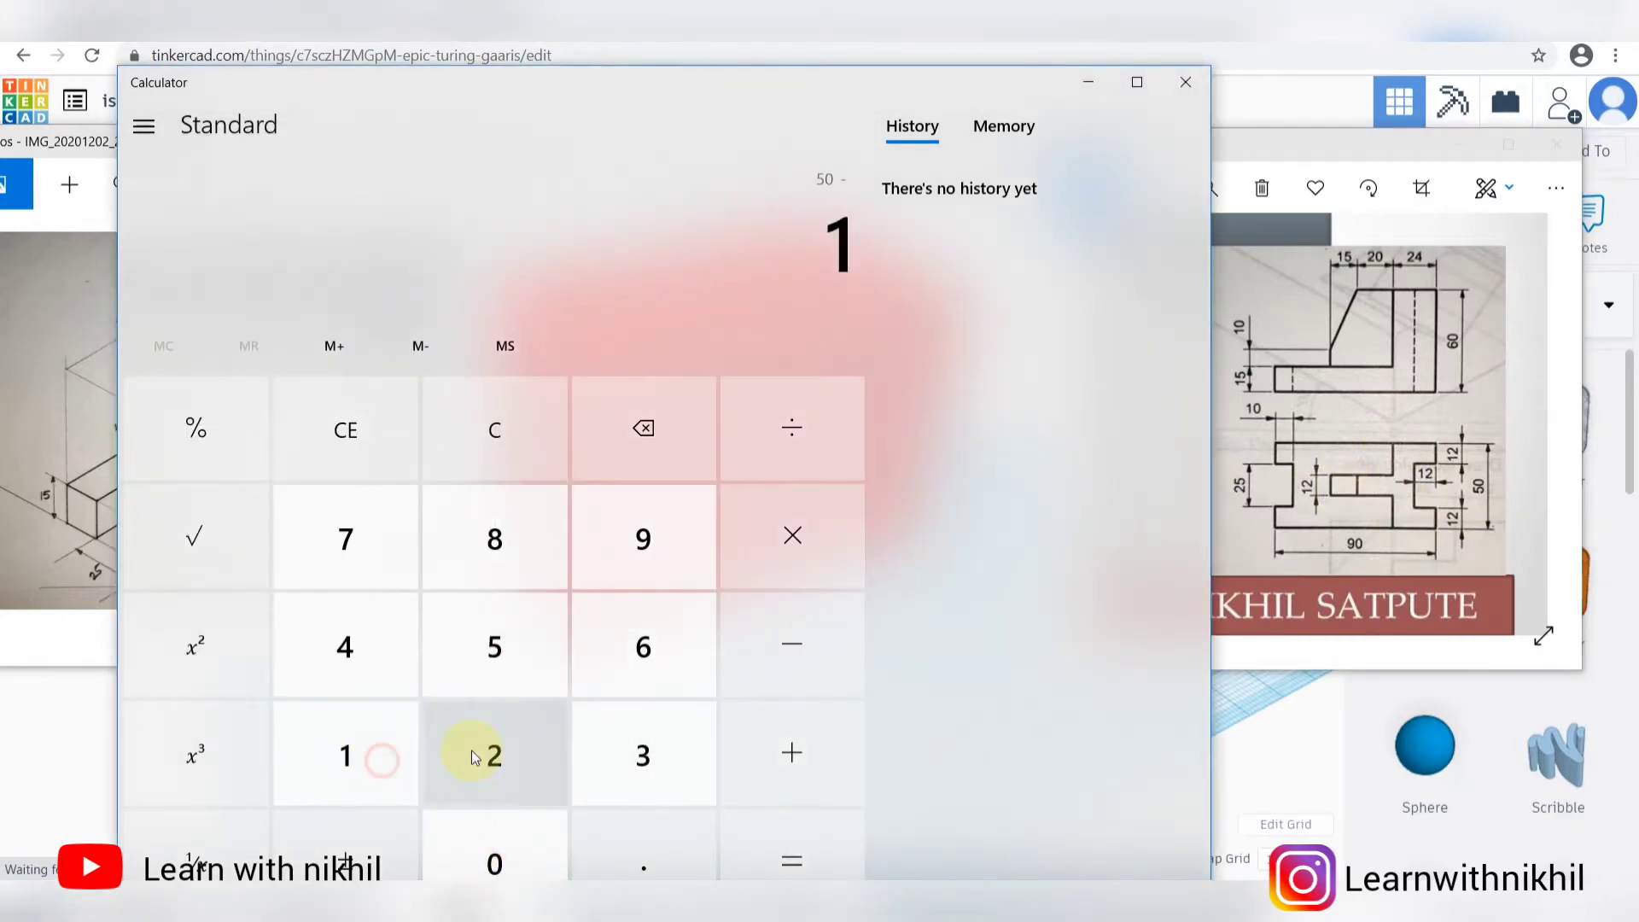
pyautogui.click(474, 749)
pyautogui.click(828, 849)
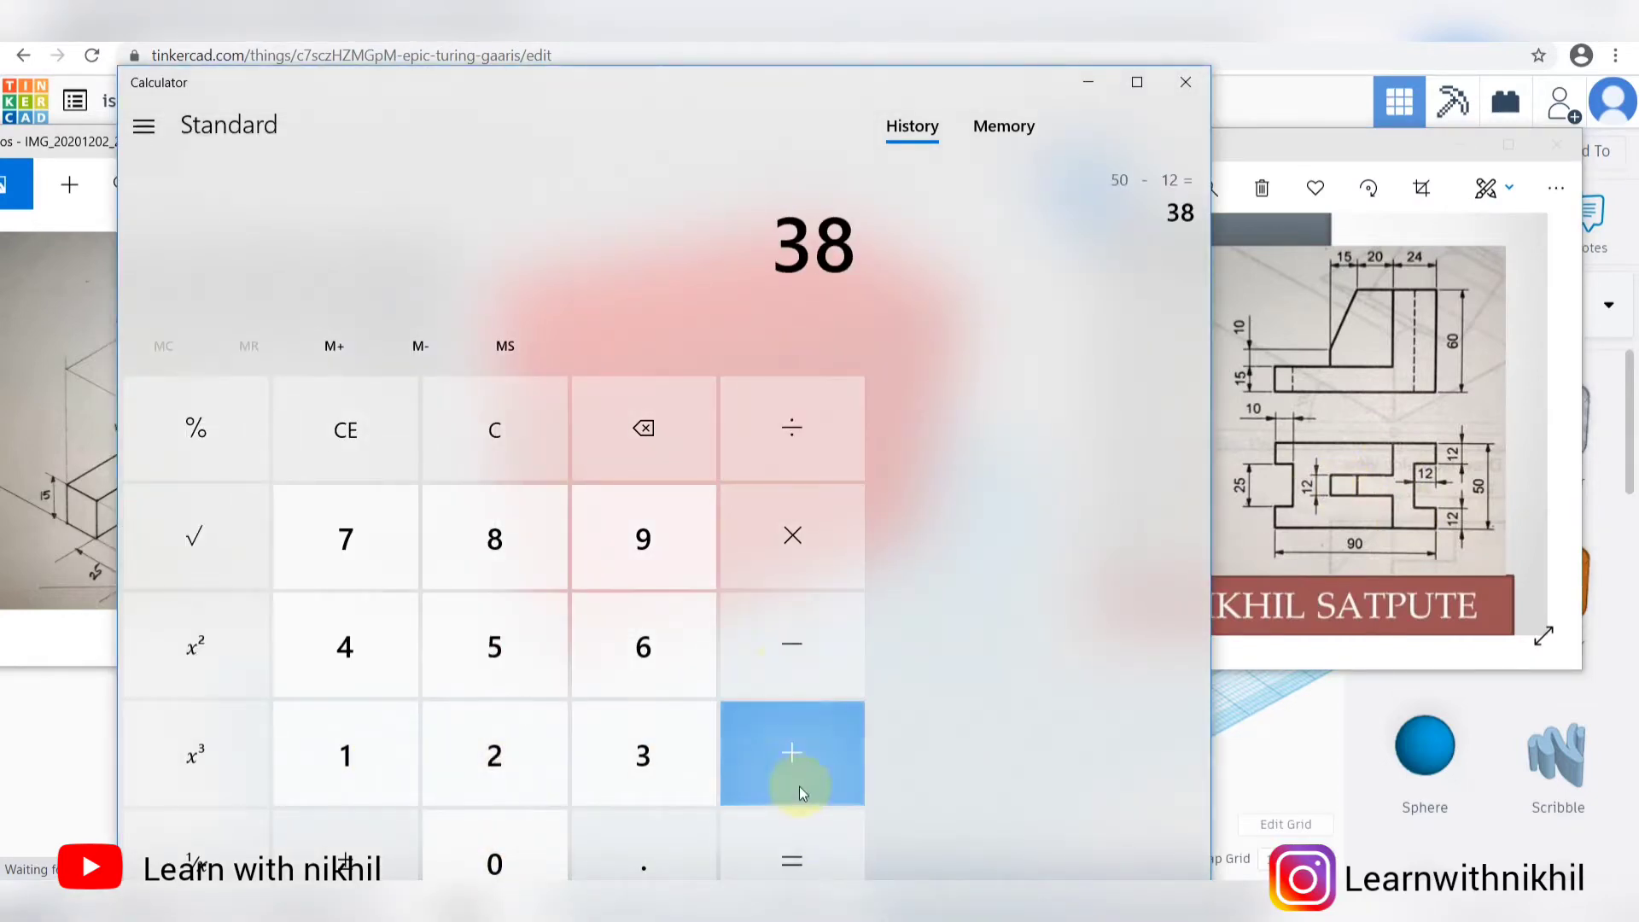
pyautogui.click(785, 439)
pyautogui.click(512, 736)
pyautogui.click(792, 861)
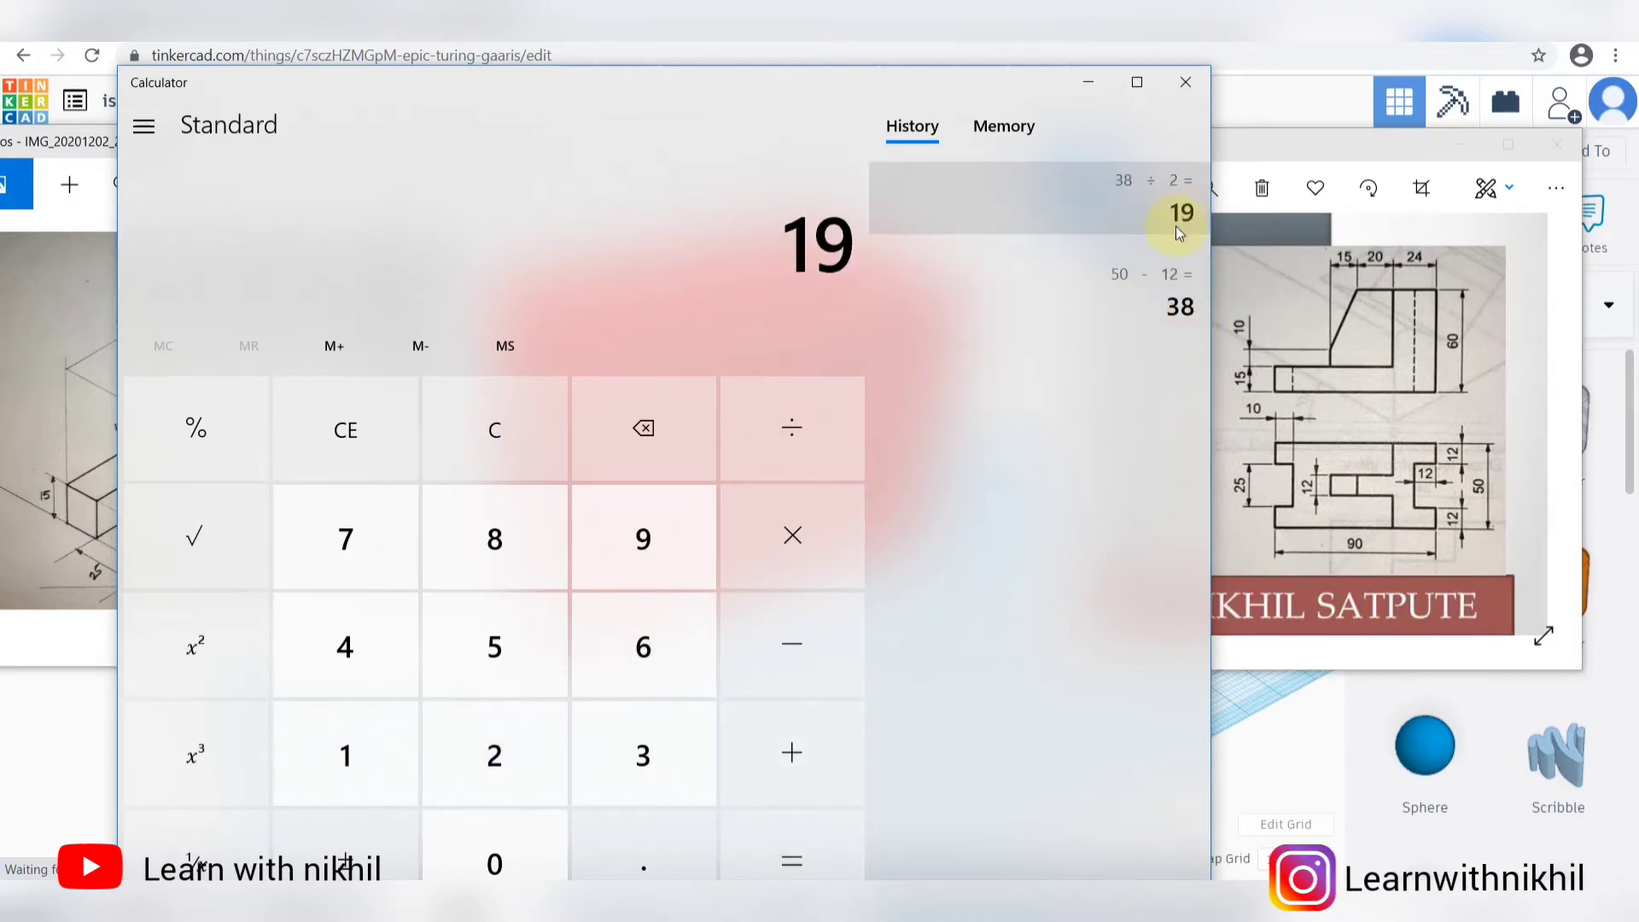
pyautogui.click(1185, 82)
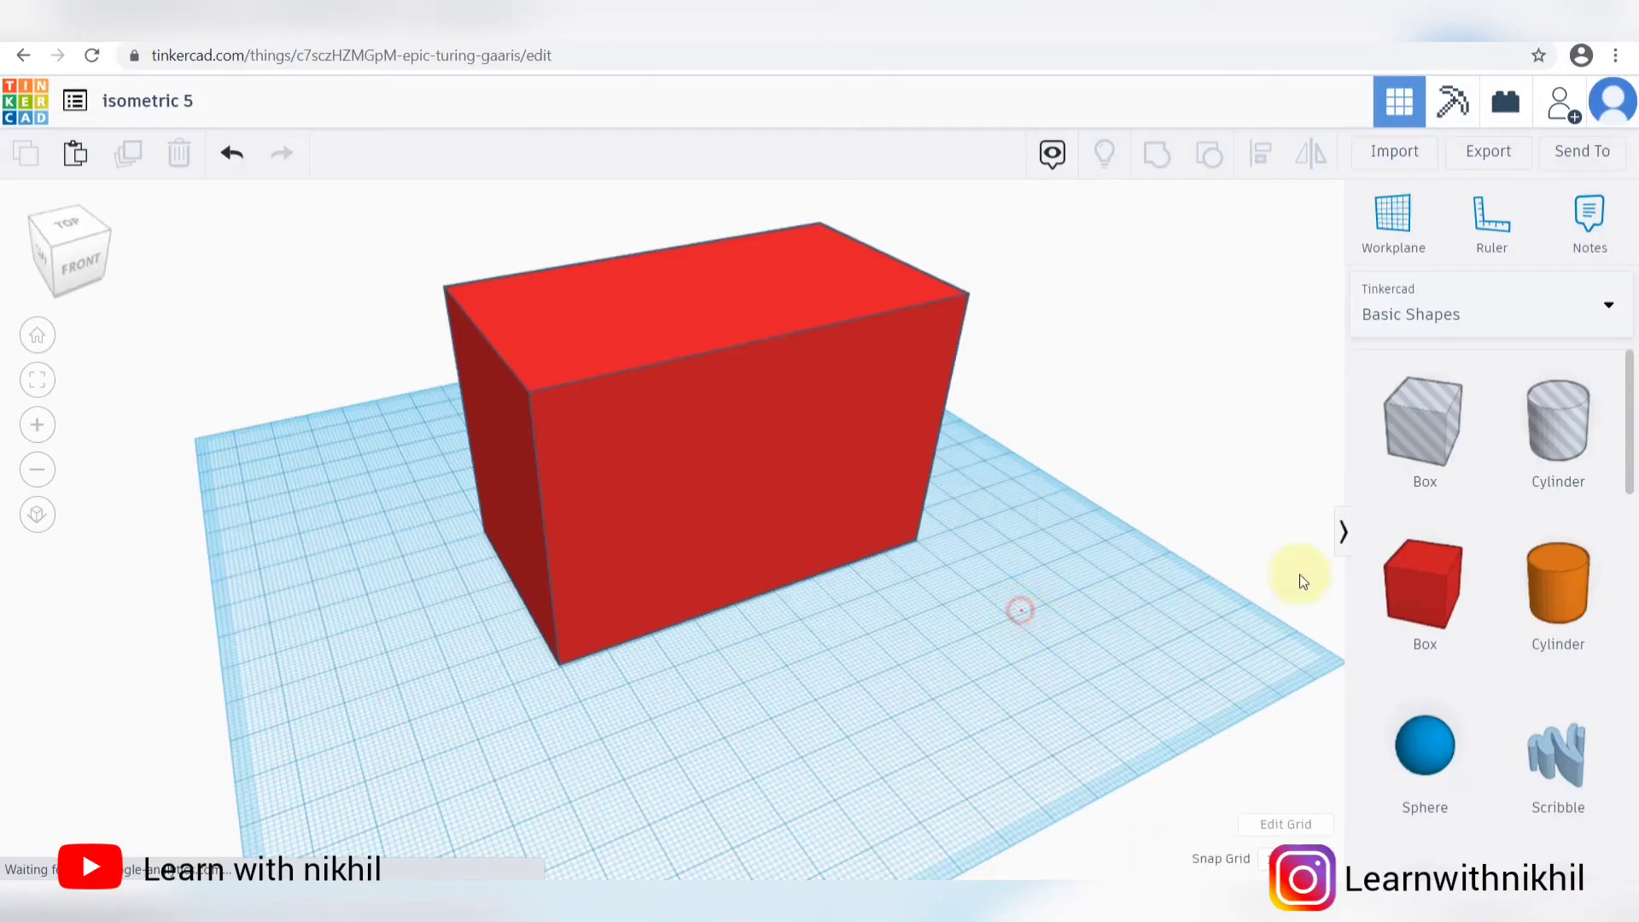
# Step: Place a hole box in front of the red block and set its width to 19 mm
pyautogui.moveTo(1424, 426); pyautogui.dragTo(736, 719)
pyautogui.moveTo(612, 690)
pyautogui.click(540, 762)
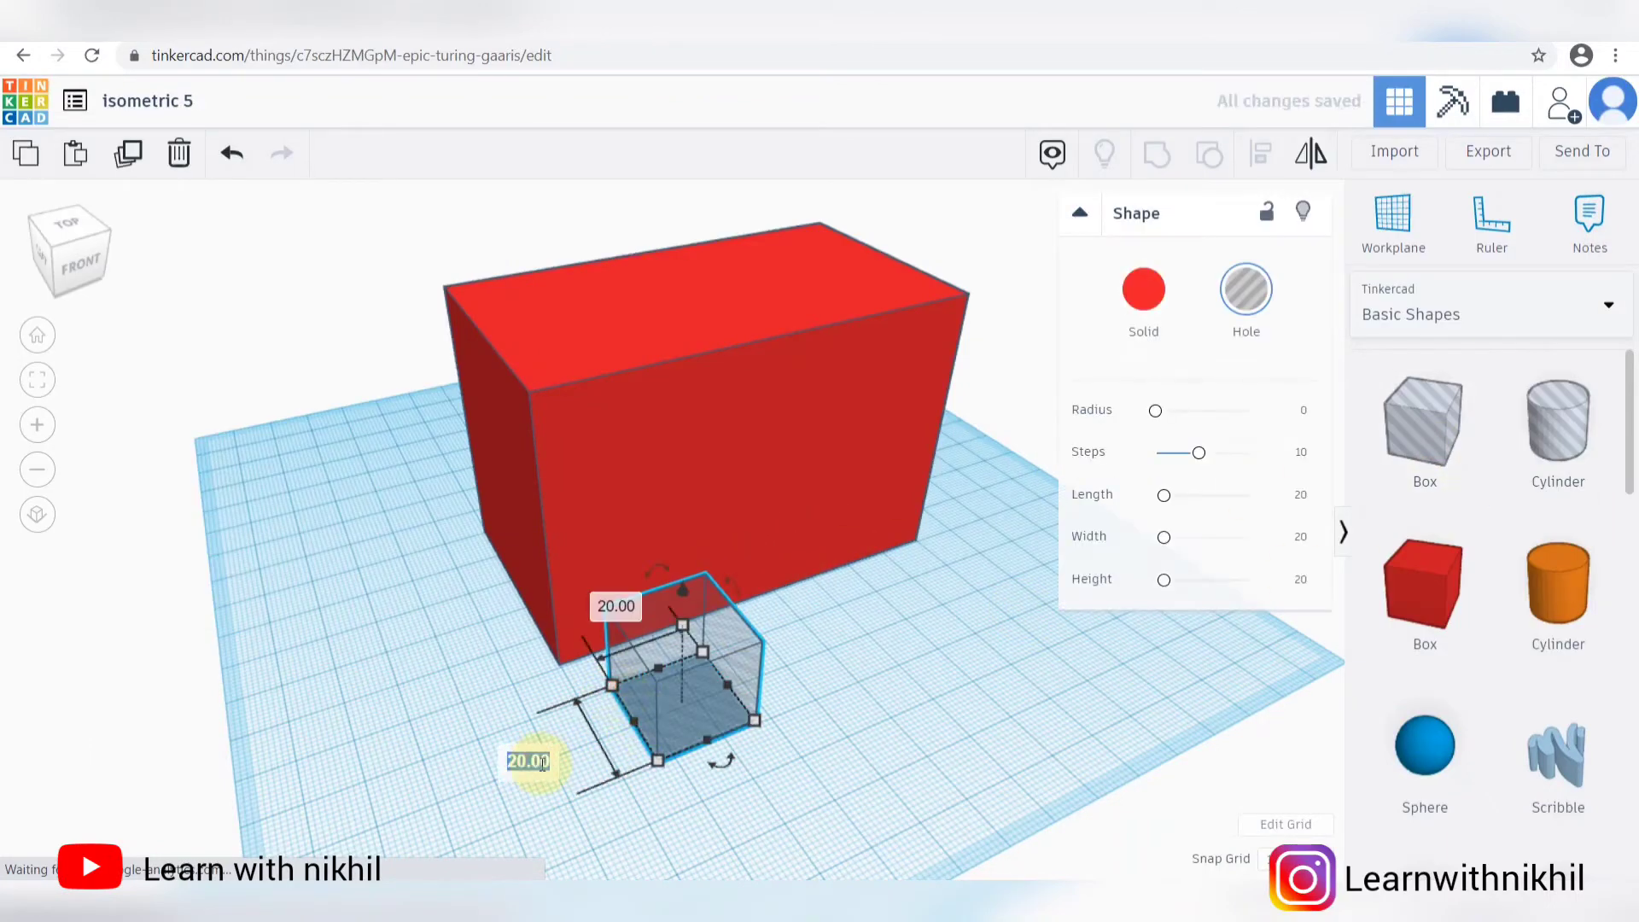
pyautogui.write('19kk')
pyautogui.press('Return')
pyautogui.click(871, 708)
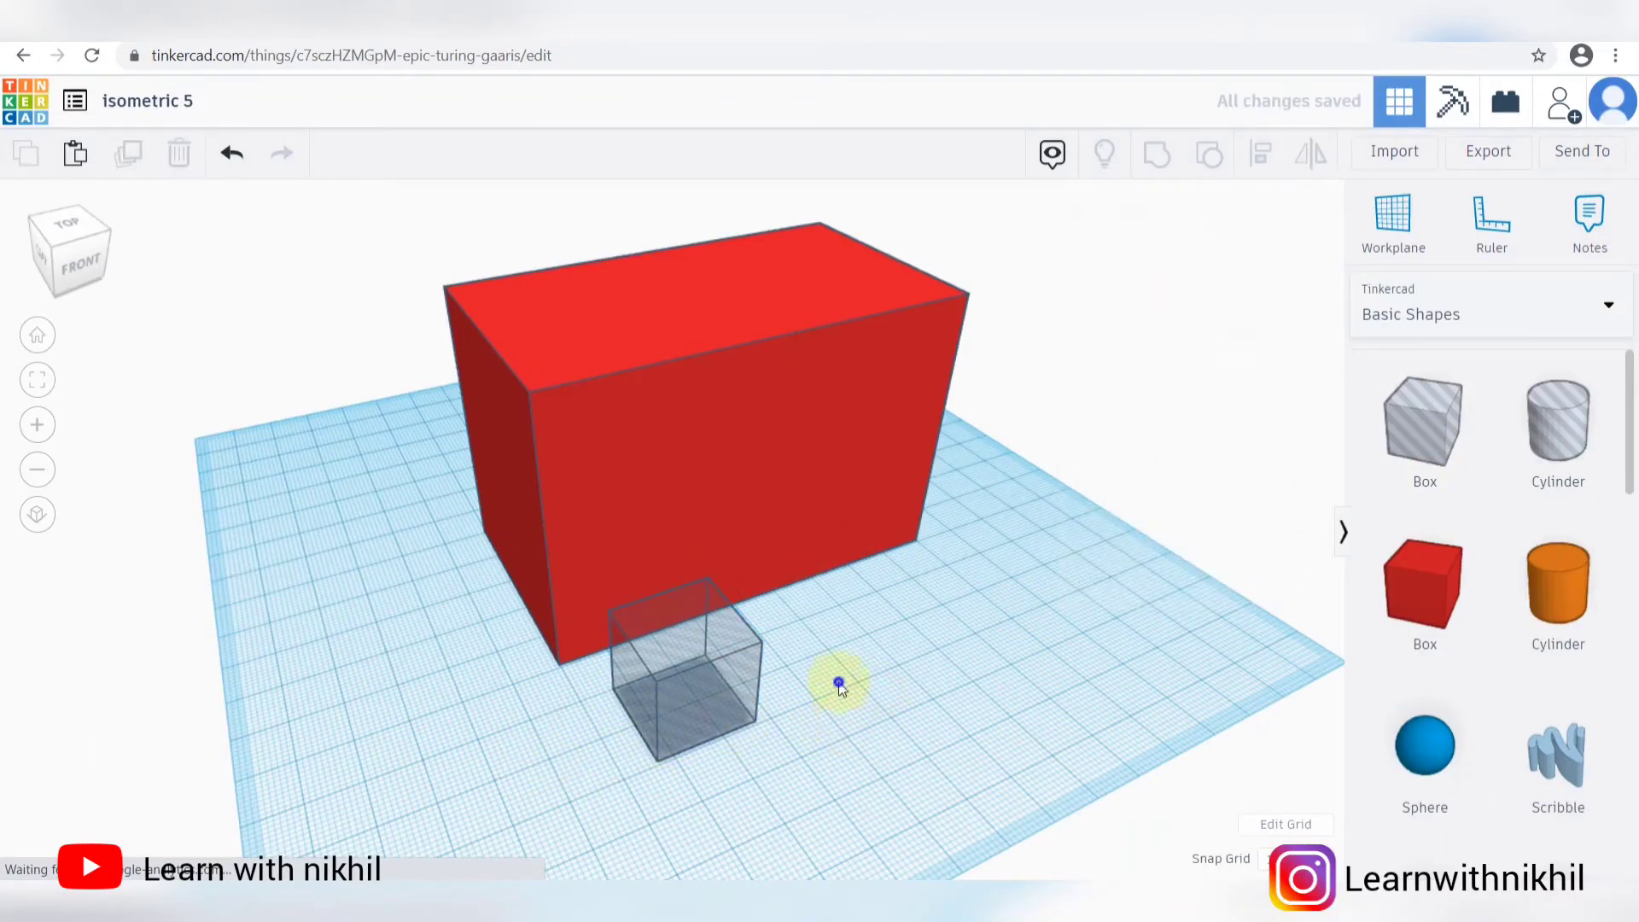
# Step: Switch to Calculator, clear the previous result, calculate 90 − 24, and return to Tinkercad
pyautogui.moveTo(834, 680); pyautogui.dragTo(834, 663, button='right')
pyautogui.hotkey('alt', 'Tab')
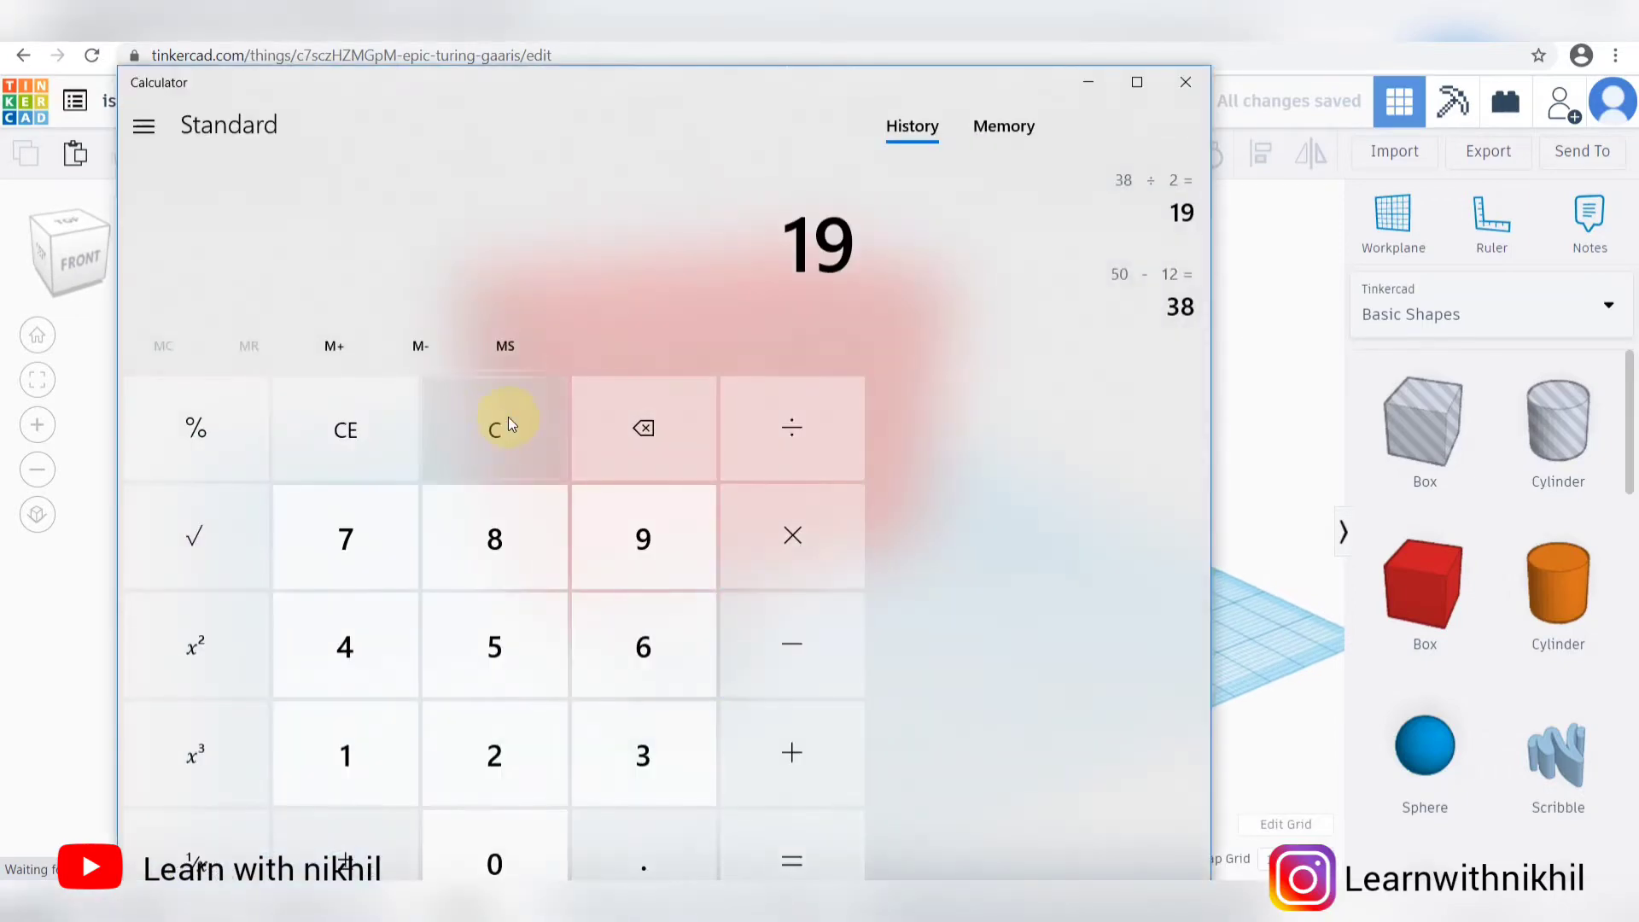
pyautogui.click(506, 428)
pyautogui.click(608, 542)
pyautogui.click(484, 866)
pyautogui.click(790, 645)
pyautogui.click(494, 755)
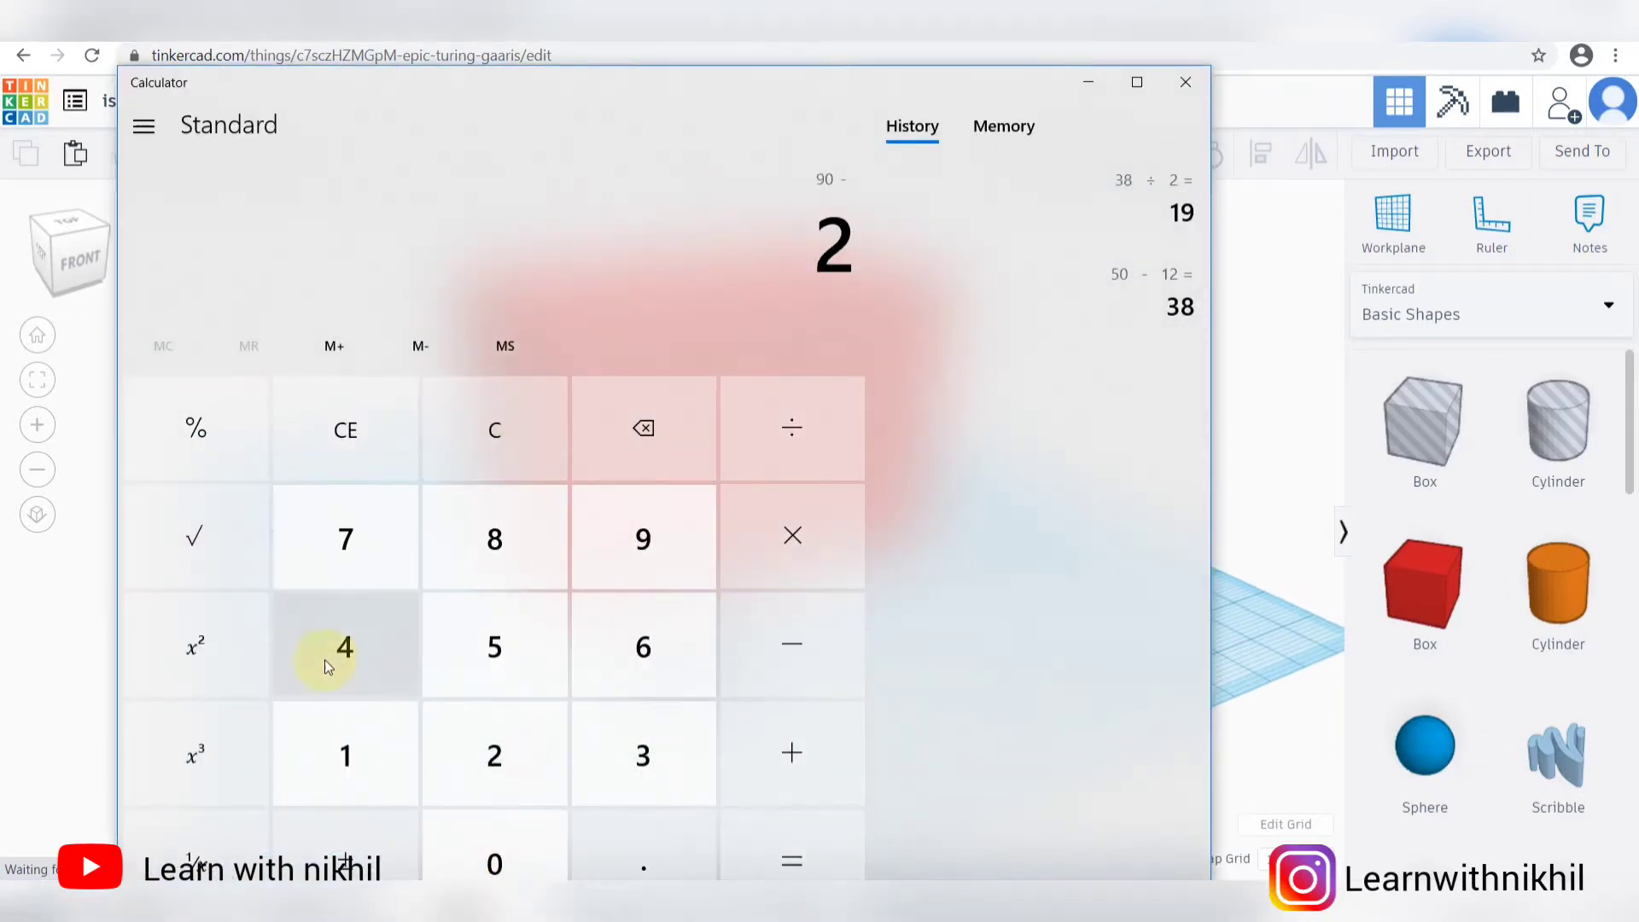
pyautogui.click(333, 650)
pyautogui.click(799, 862)
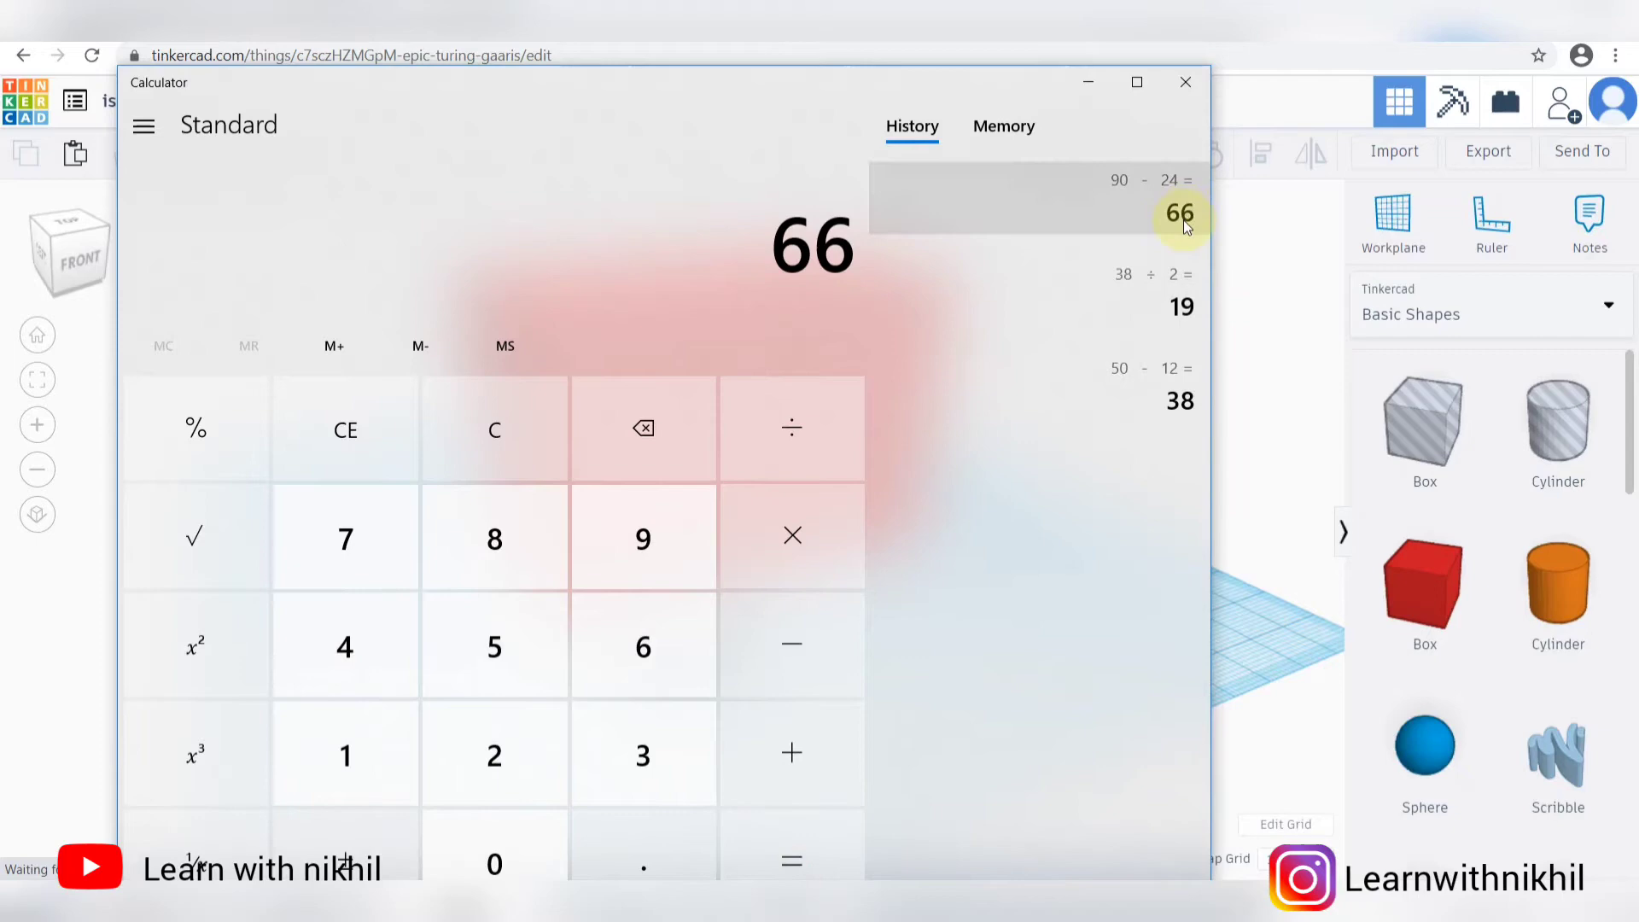
pyautogui.hotkey('alt', 'Tab')
# Step: Set the hole box's length along the front of the red block to 66 mm
pyautogui.click(748, 674)
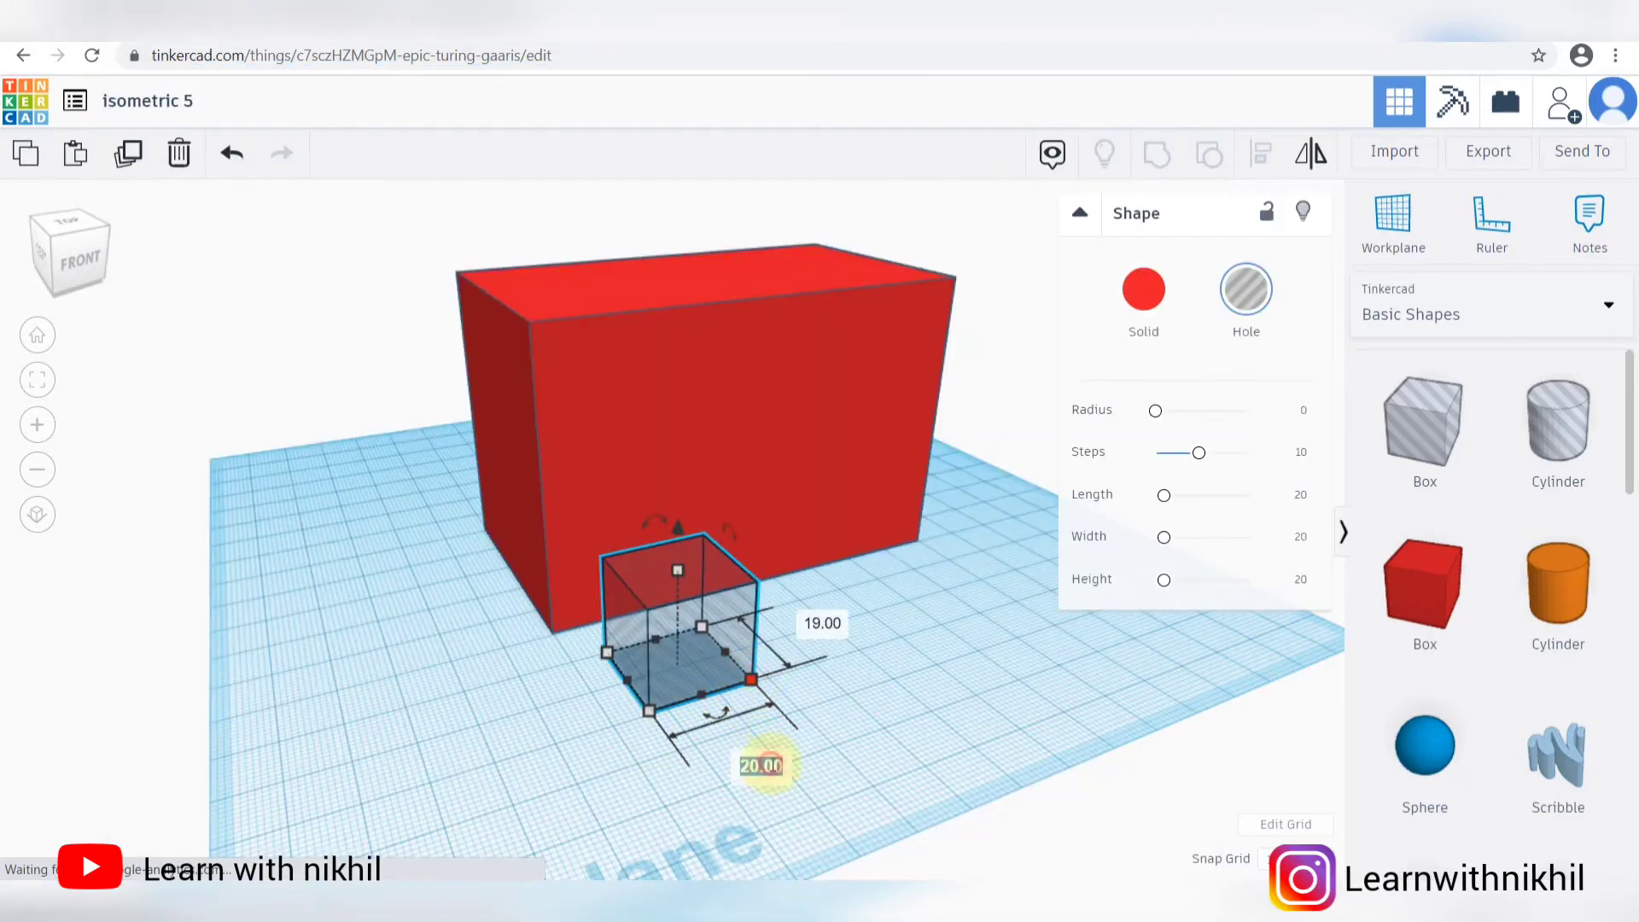
pyautogui.write('66')
pyautogui.press('Return')
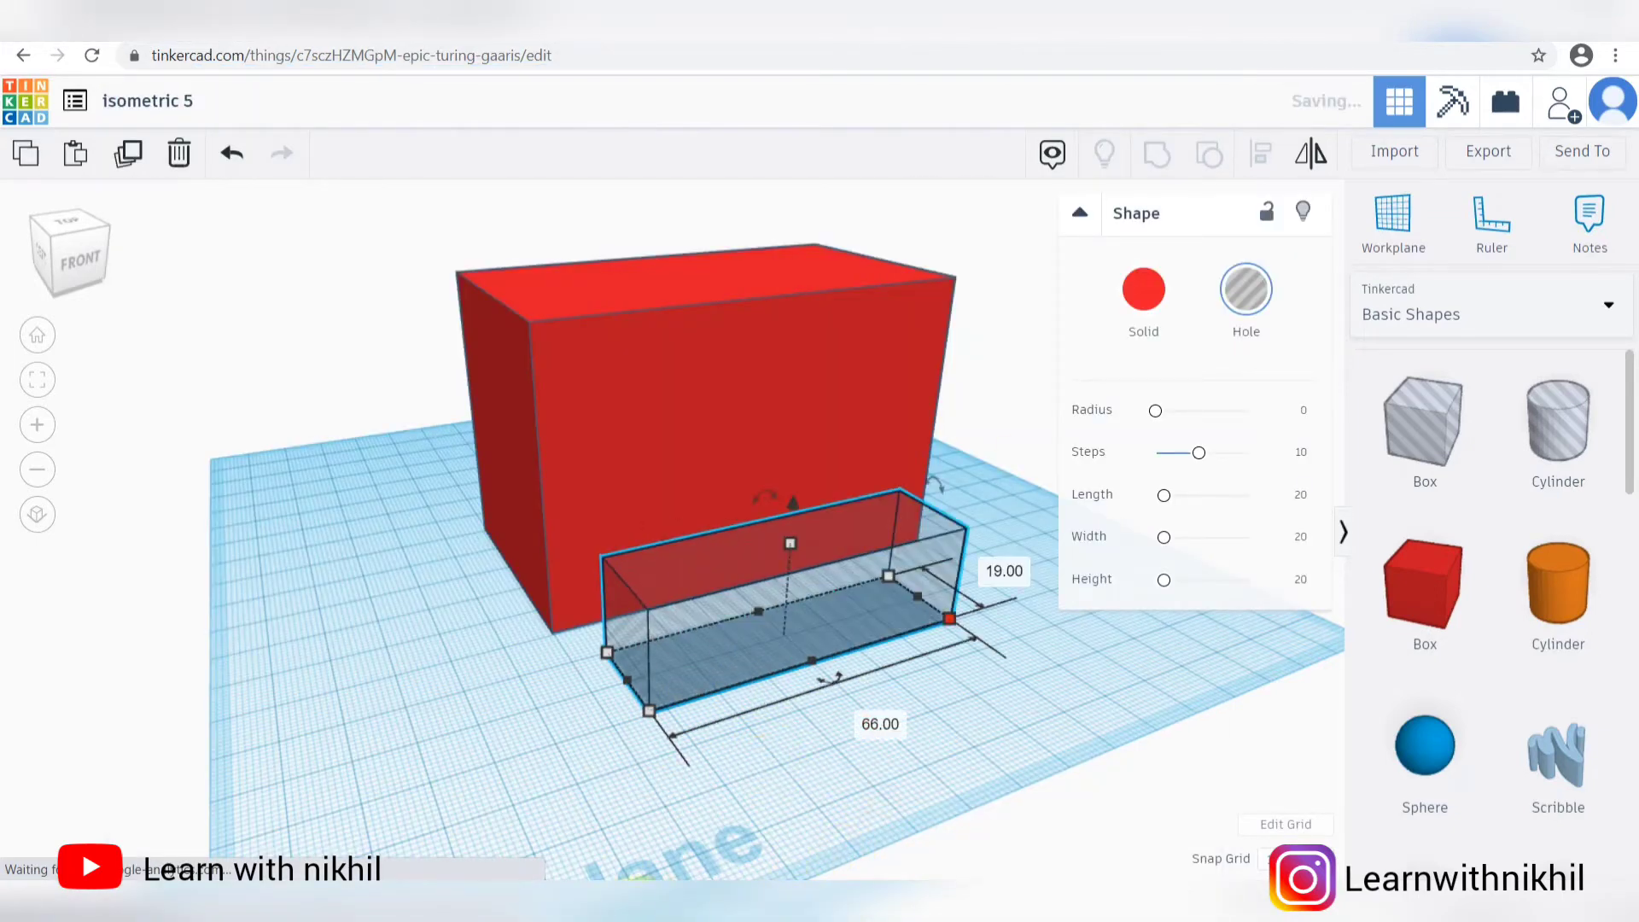
# Step: Check both reference drawings and set the hole box's height to 60 mm
pyautogui.moveTo(657, 897)
pyautogui.click(726, 798)
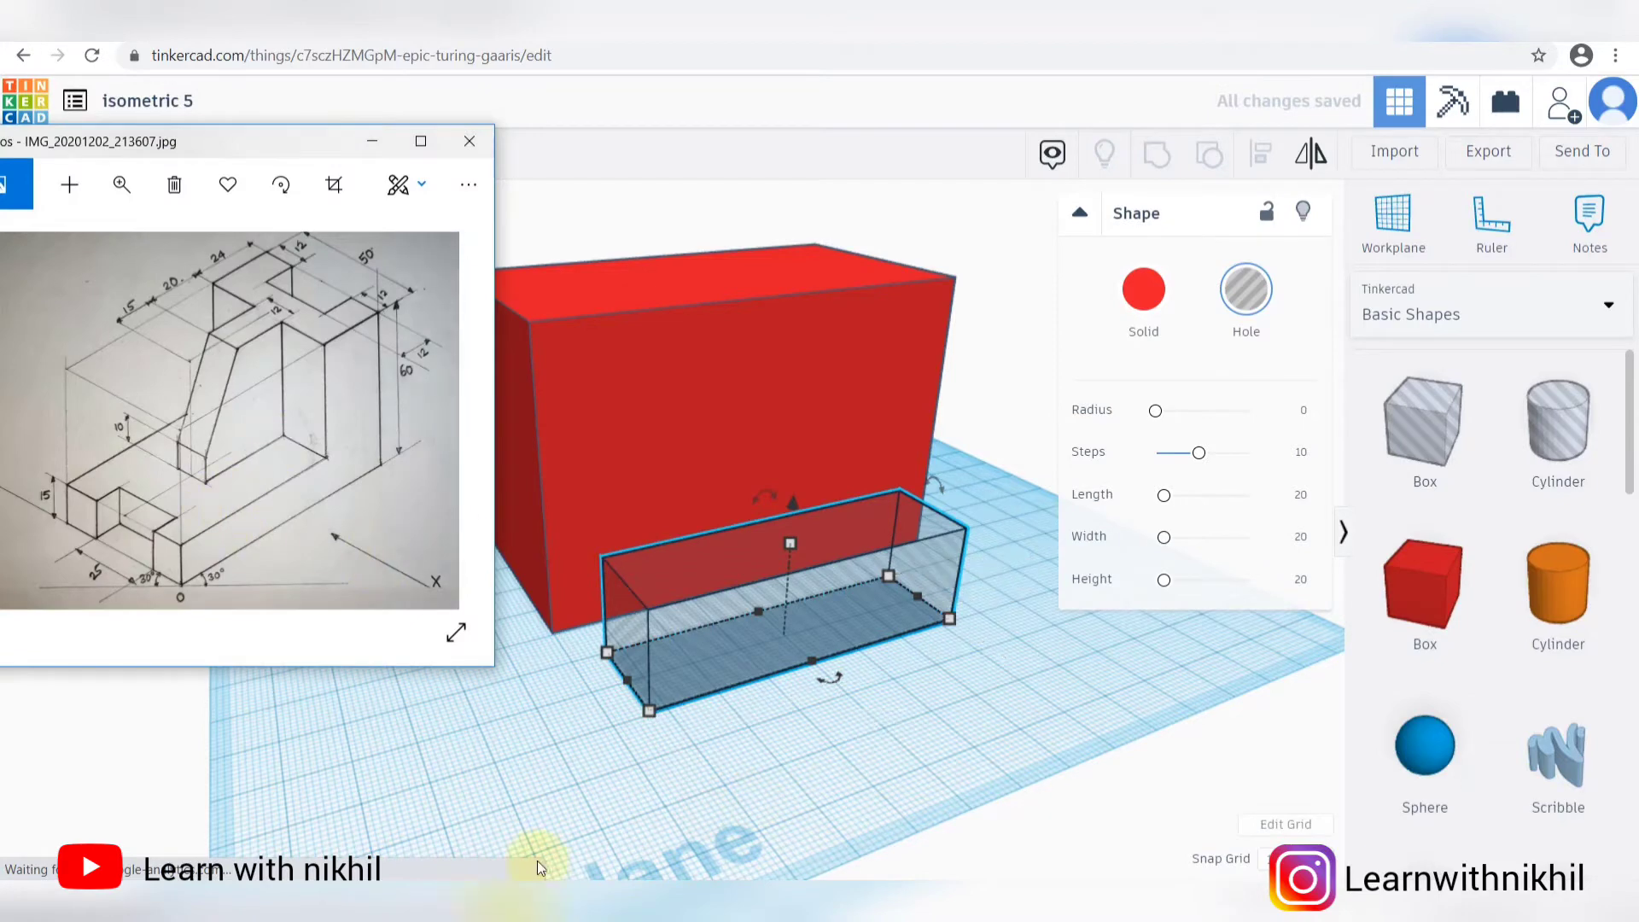
pyautogui.click(645, 896)
pyautogui.click(555, 798)
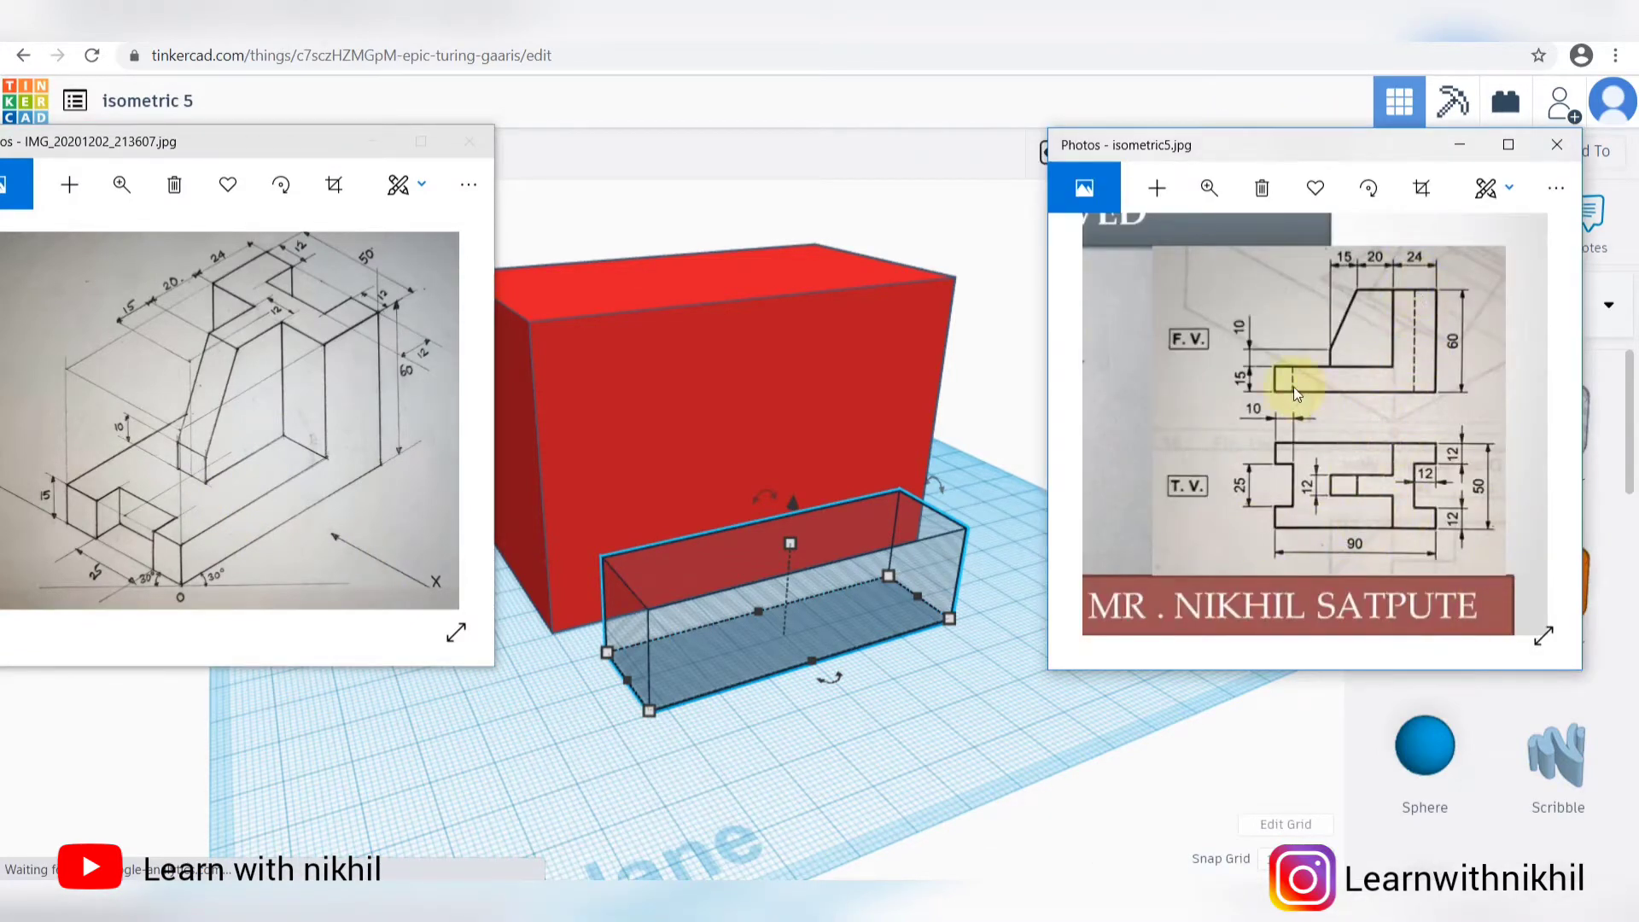
pyautogui.click(982, 517)
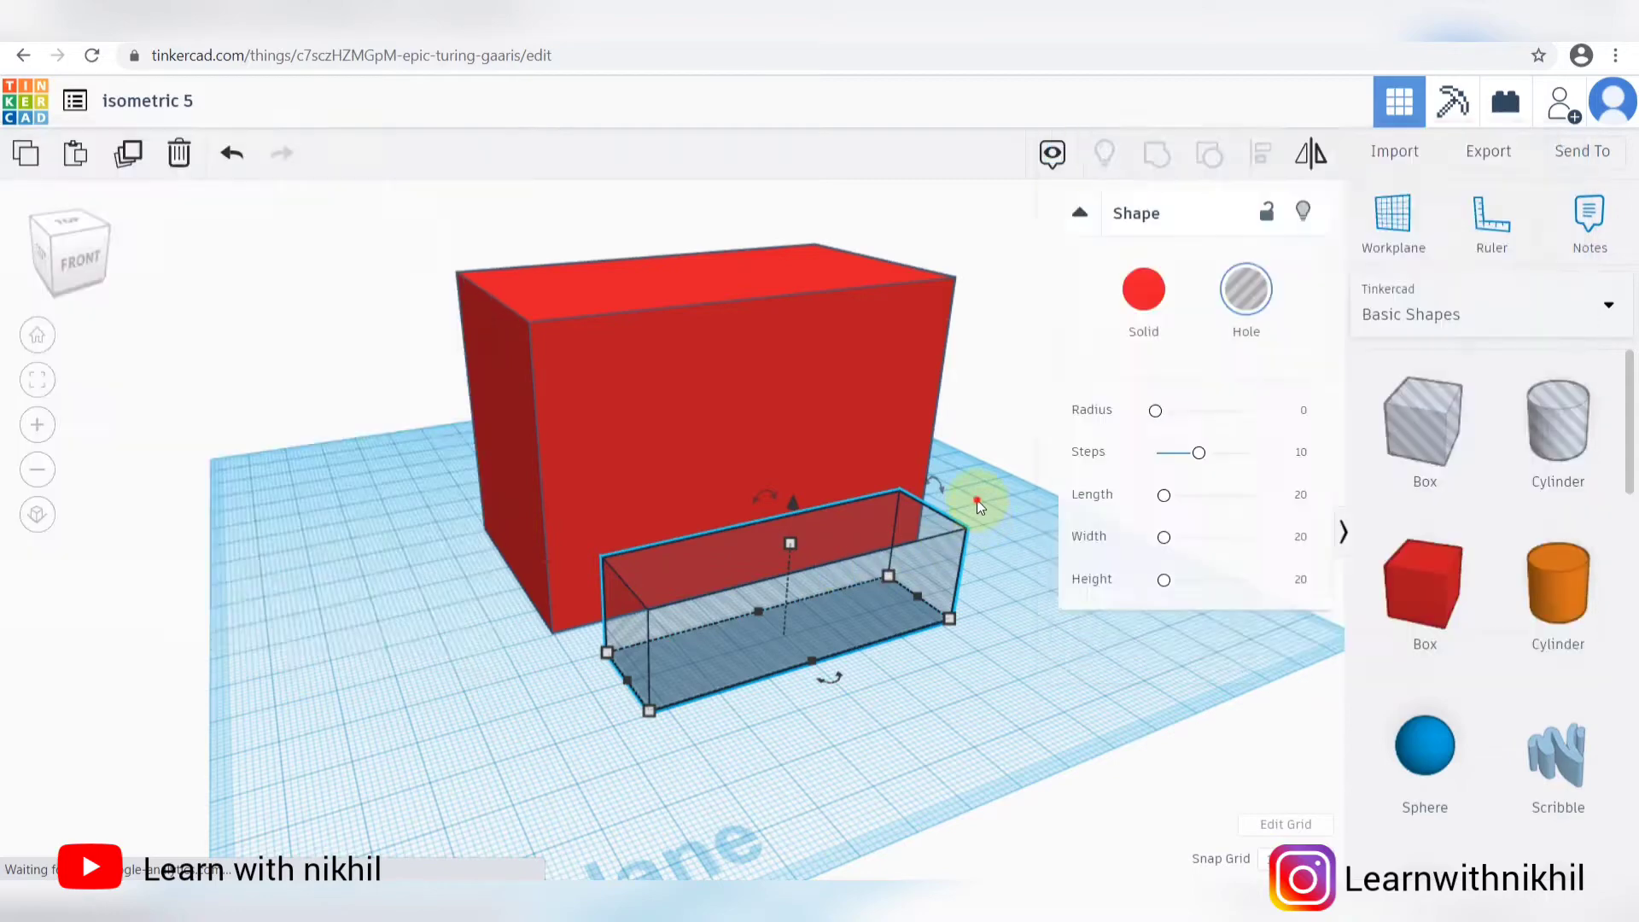
pyautogui.moveTo(786, 545)
pyautogui.click(926, 596)
pyautogui.write('66')
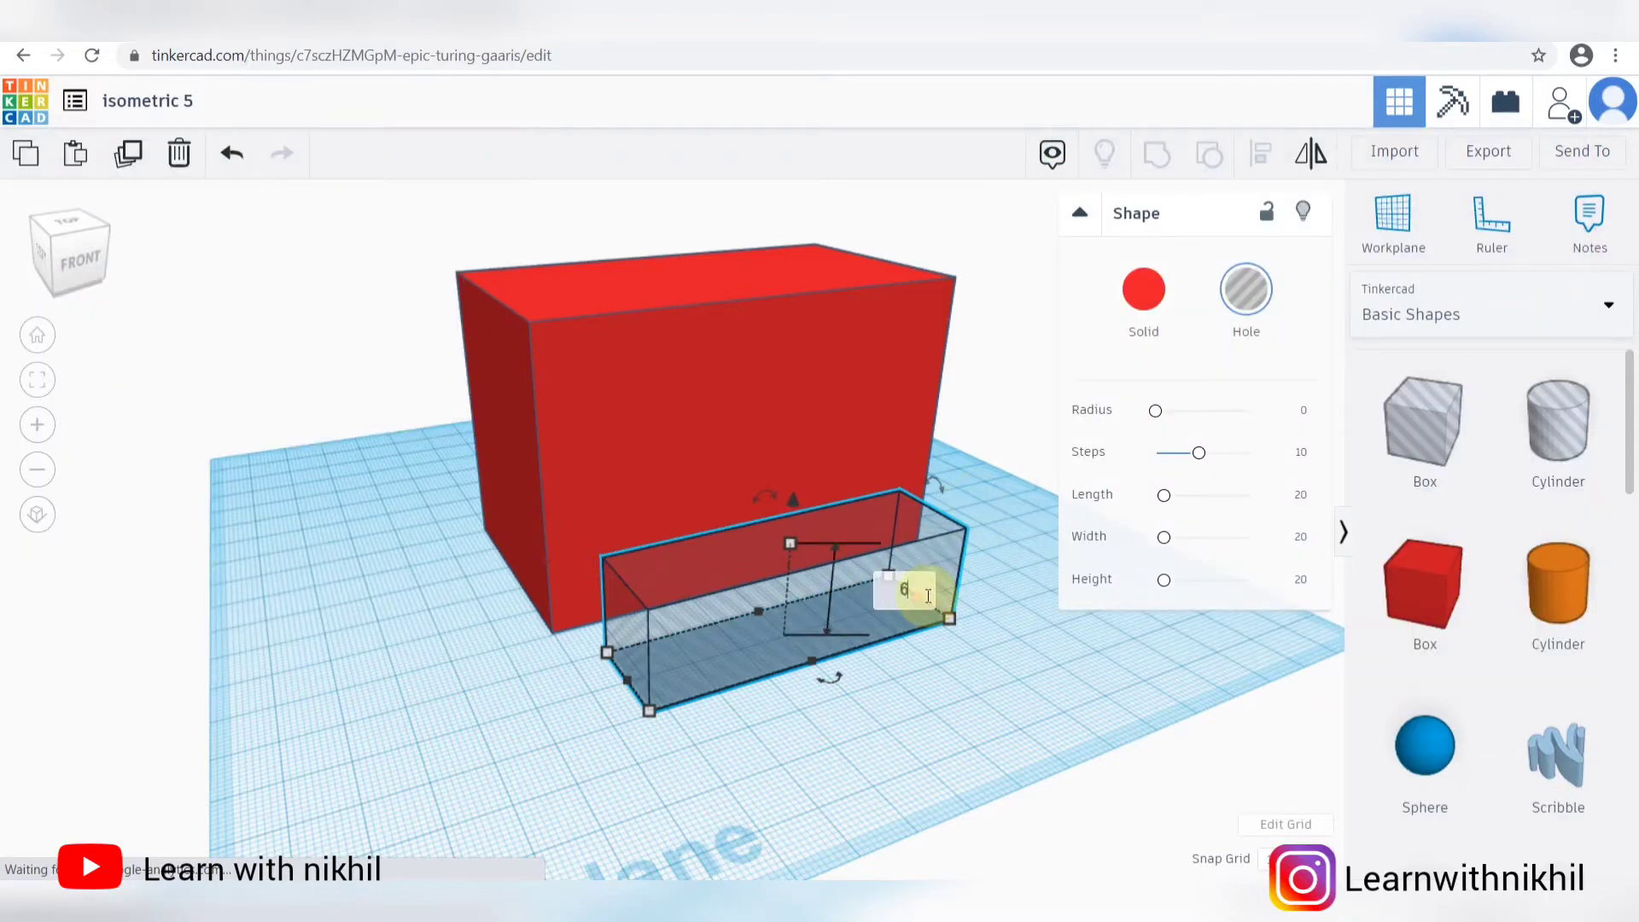
pyautogui.press('Return')
pyautogui.click(1029, 641)
pyautogui.click(762, 892)
pyautogui.click(756, 893)
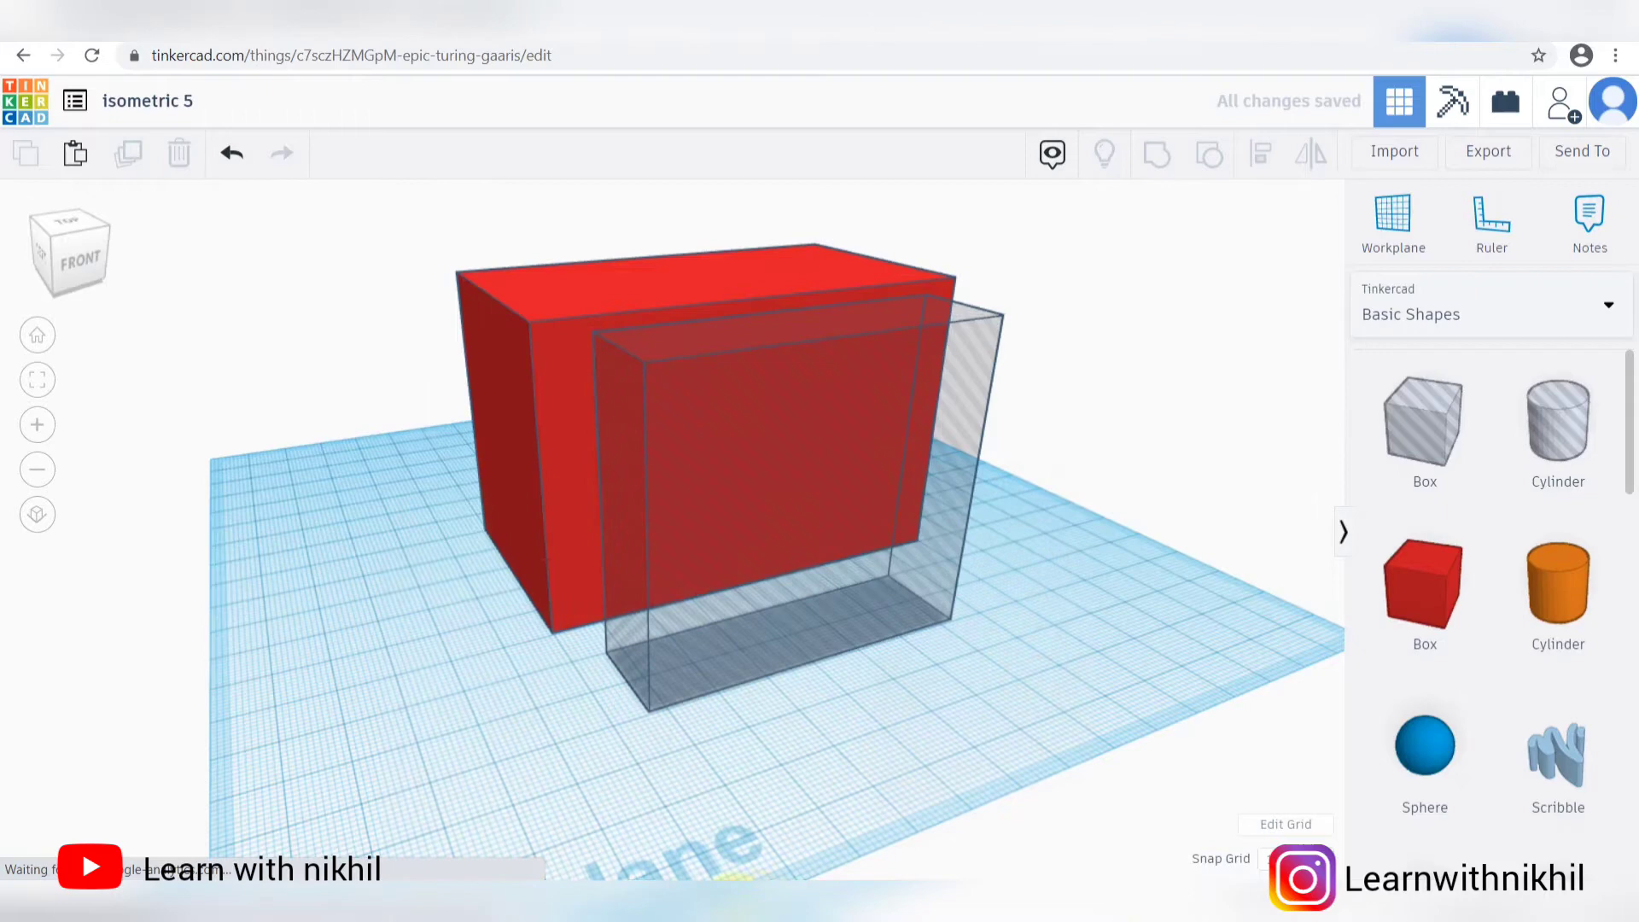
# Step: Check the dimensioned drawing and raise the hole box 15 mm above the workplane
pyautogui.moveTo(657, 897)
pyautogui.click(592, 811)
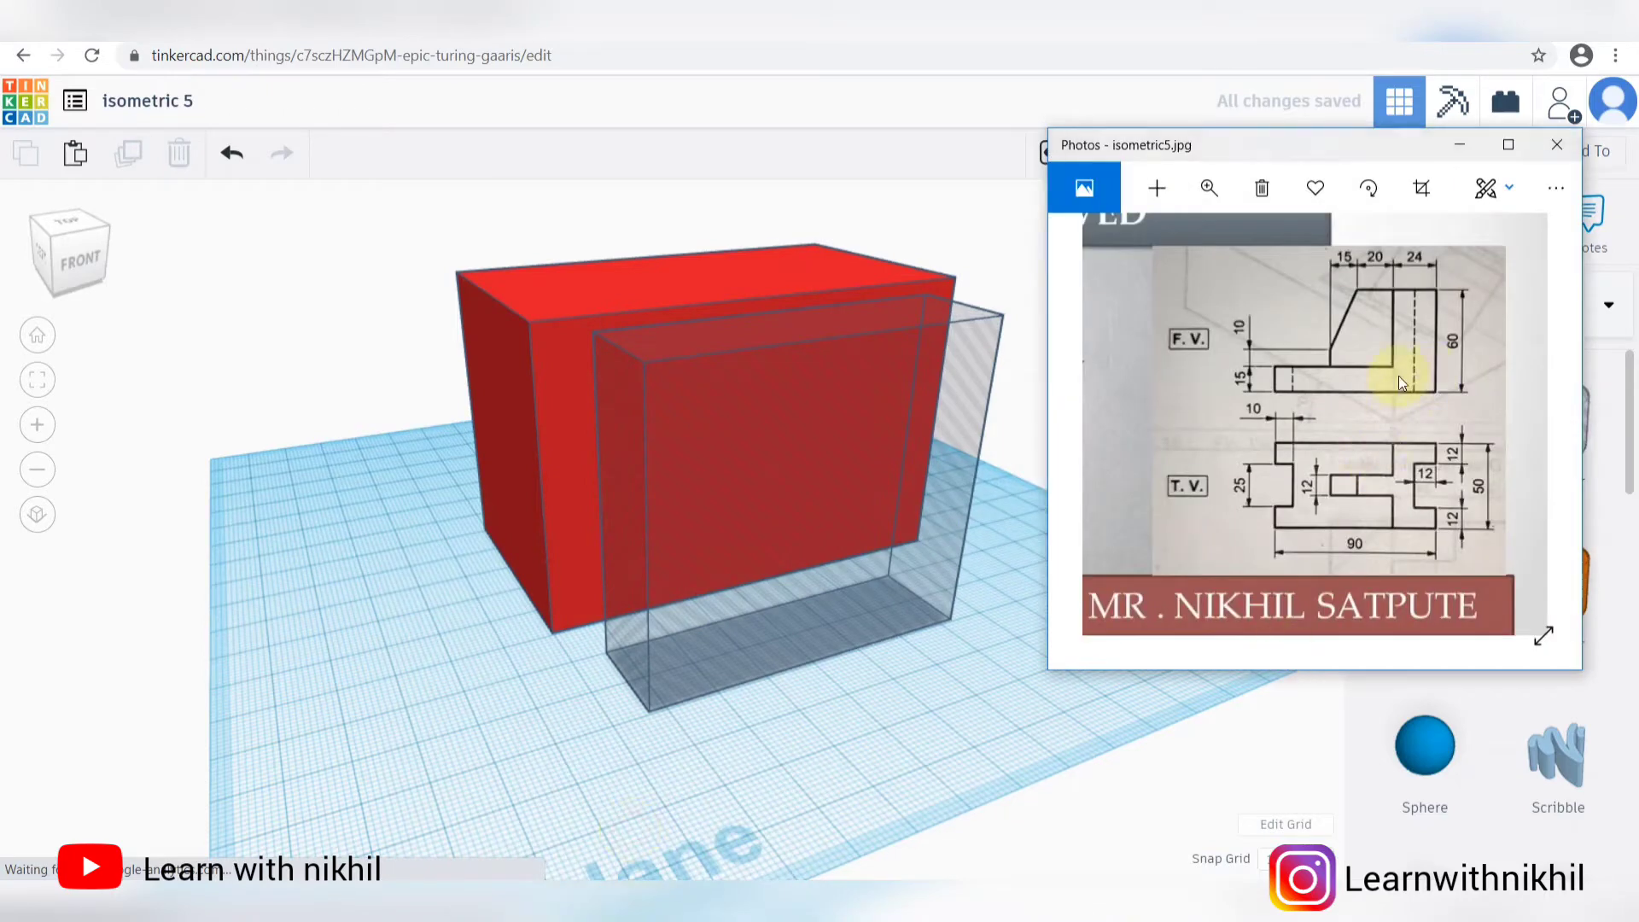
pyautogui.click(929, 626)
pyautogui.moveTo(1144, 469); pyautogui.dragTo(1238, 478, button='right')
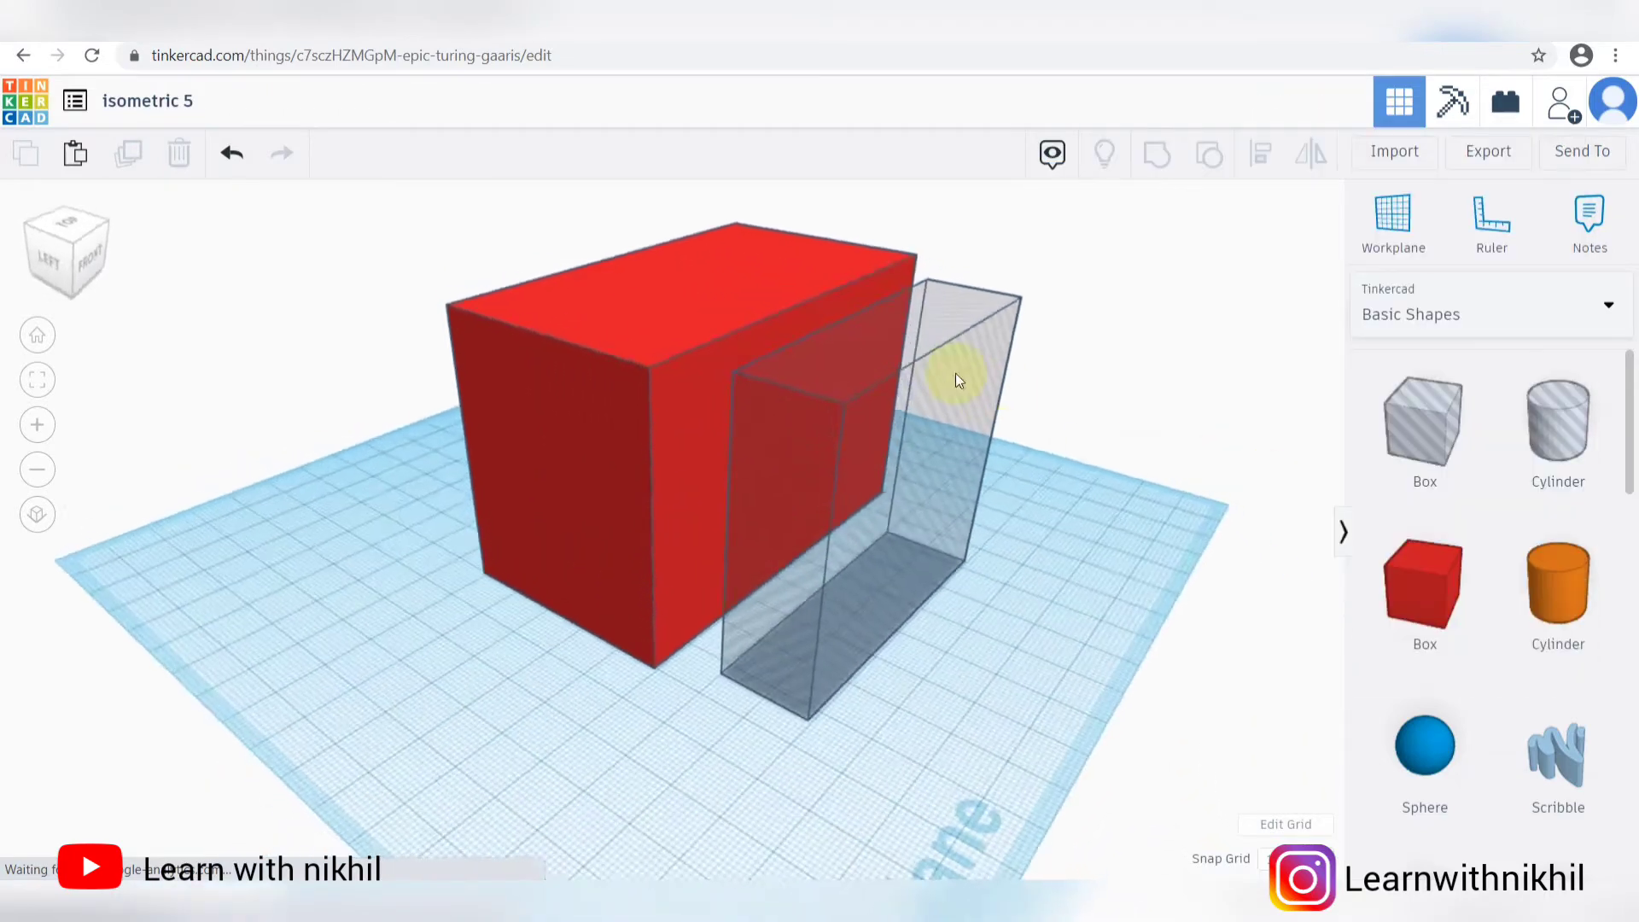
pyautogui.click(956, 372)
pyautogui.moveTo(903, 312); pyautogui.dragTo(909, 264)
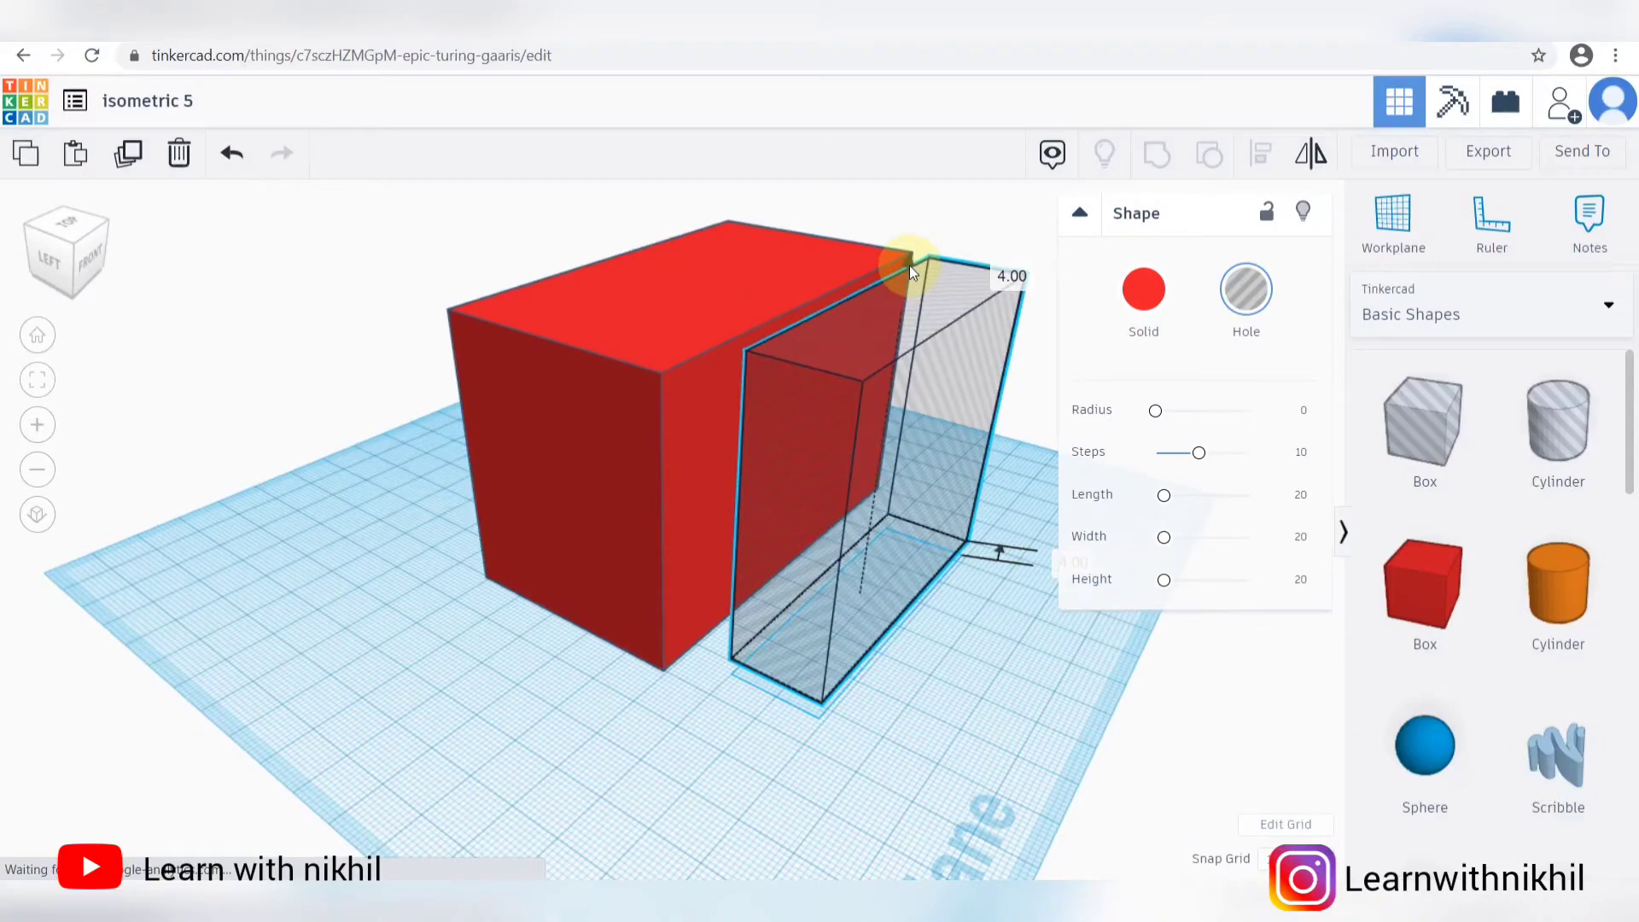
pyautogui.click(1079, 214)
pyautogui.click(1074, 561)
pyautogui.write('15')
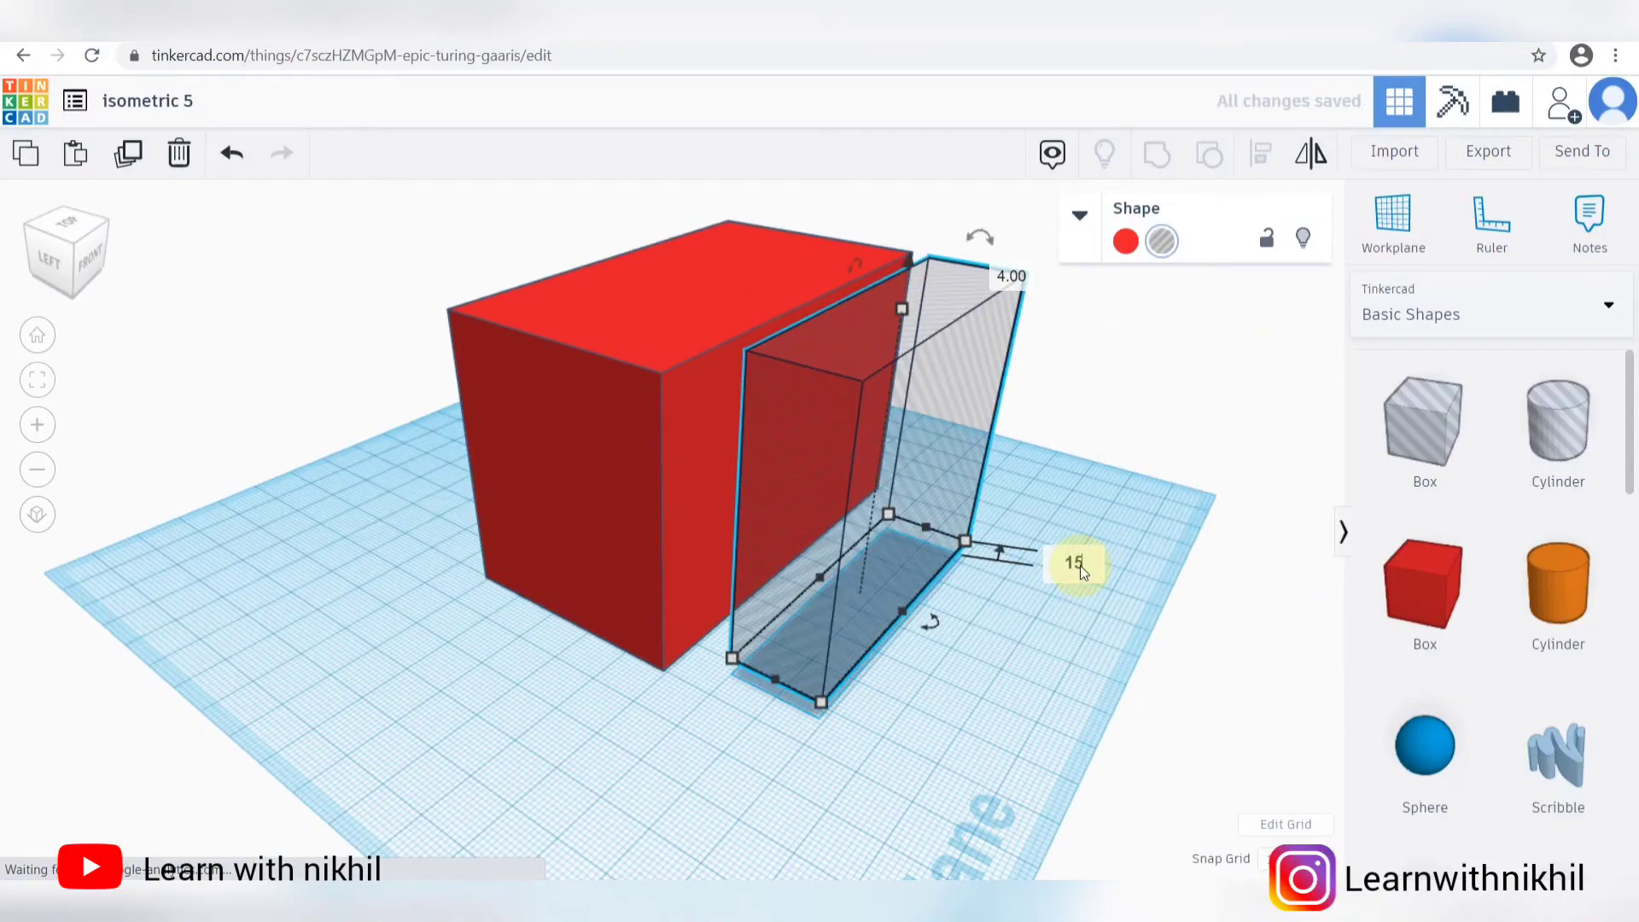
pyautogui.press('Return')
# Step: Align the raised hole box with the front face and left end of the red block
pyautogui.moveTo(1050, 640); pyautogui.dragTo(1050, 432, button='right')
pyautogui.hotkey('ctrl', 'a')
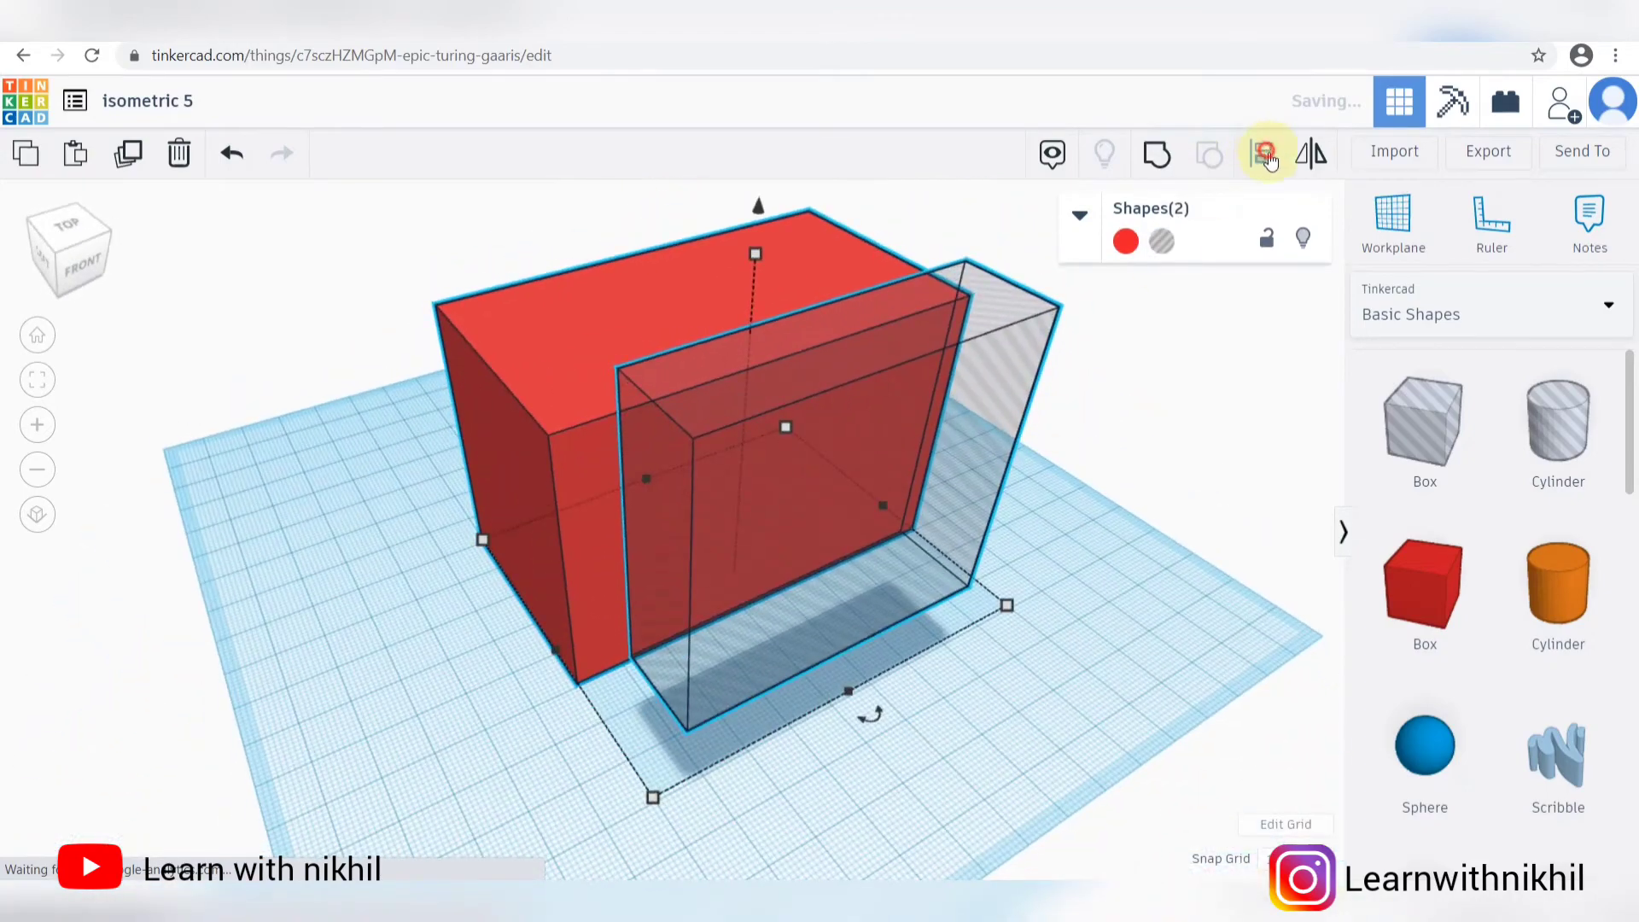
pyautogui.click(1262, 154)
pyautogui.click(672, 826)
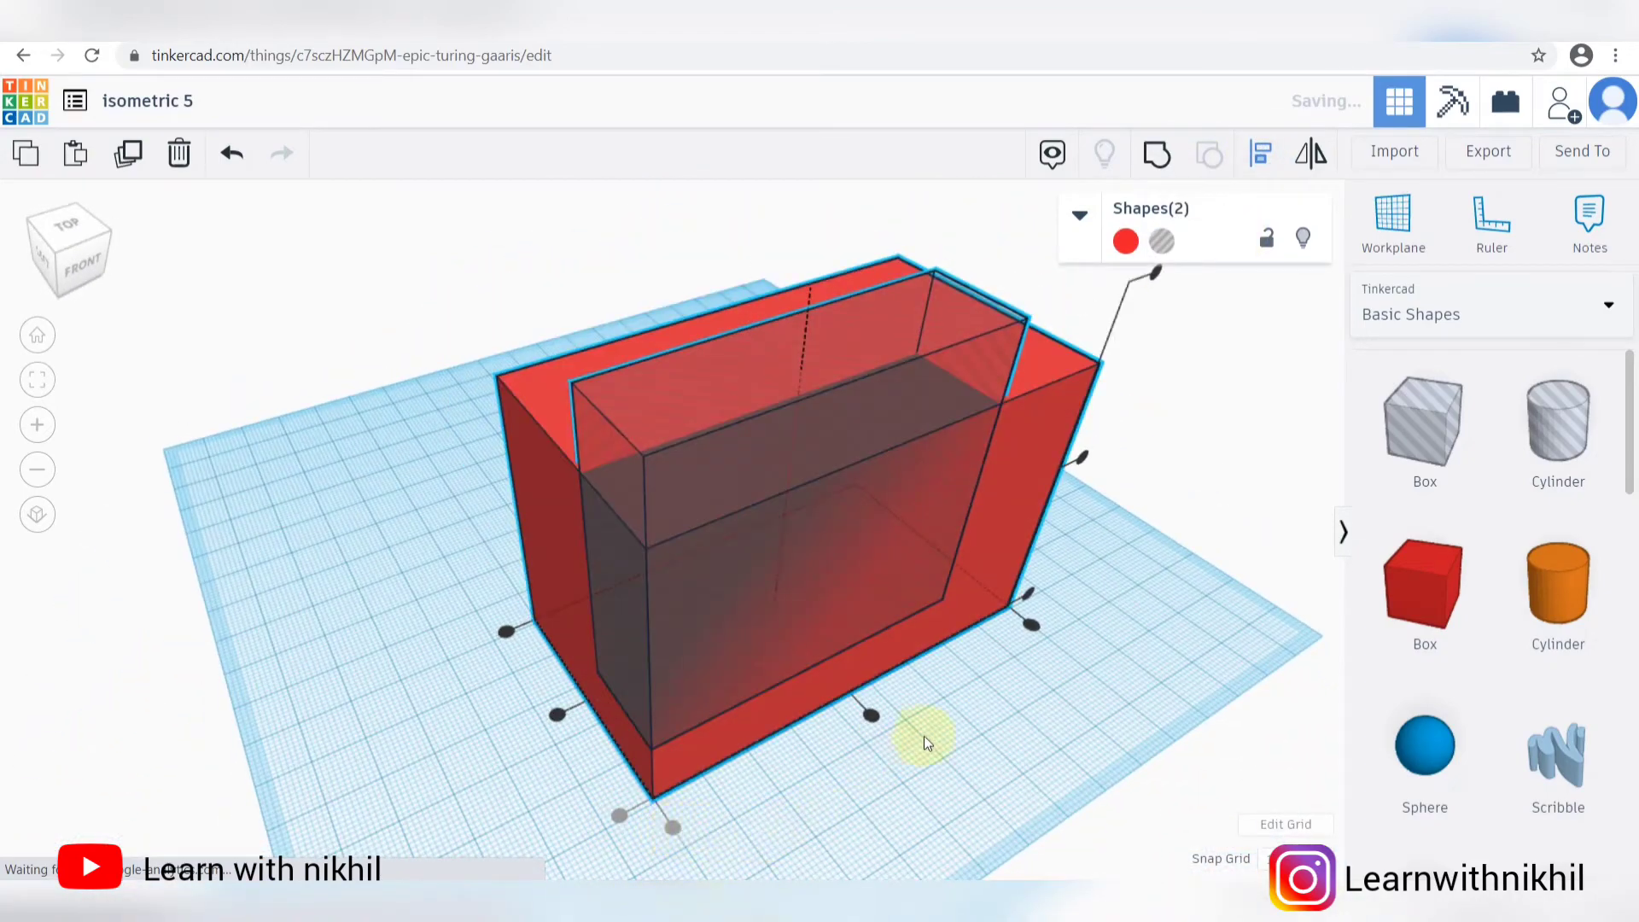
pyautogui.click(909, 794)
pyautogui.moveTo(908, 794); pyautogui.dragTo(971, 351, button='right')
# Step: Place a copy of the hole box behind the red block and group the front hole box with the block to cut the front recess
pyautogui.click(1069, 468)
pyautogui.moveTo(972, 350); pyautogui.dragTo(434, 289)
pyautogui.moveTo(1050, 444); pyautogui.dragTo(934, 613, button='right')
pyautogui.scroll(-2, 934, 618)
pyautogui.moveTo(946, 722); pyautogui.dragTo(573, 622)
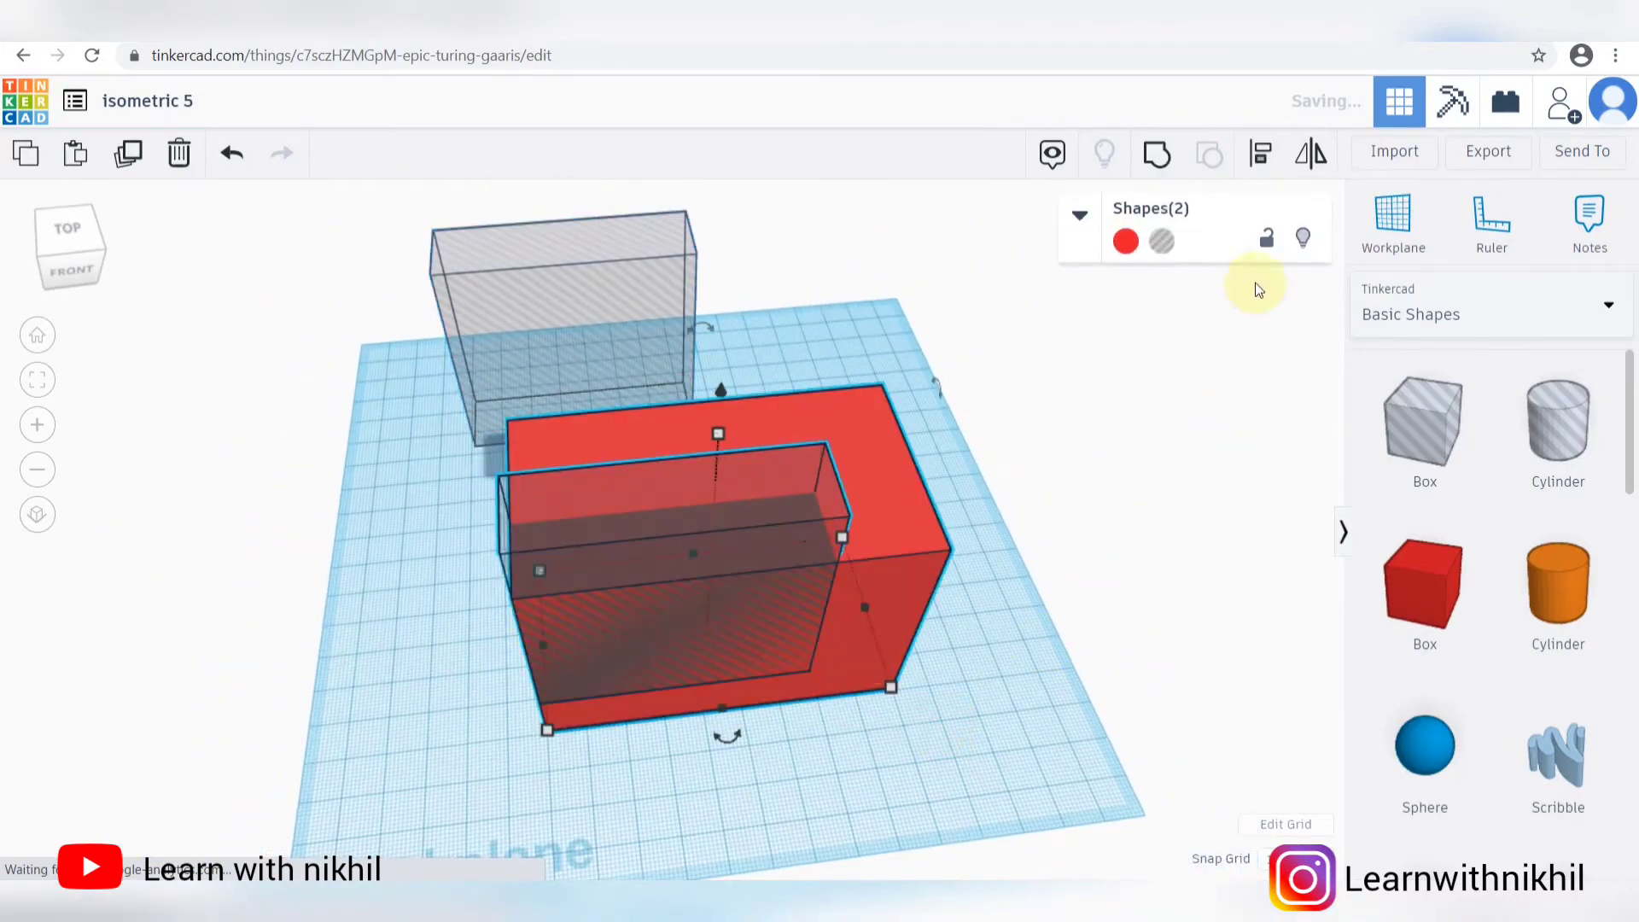
pyautogui.click(1163, 154)
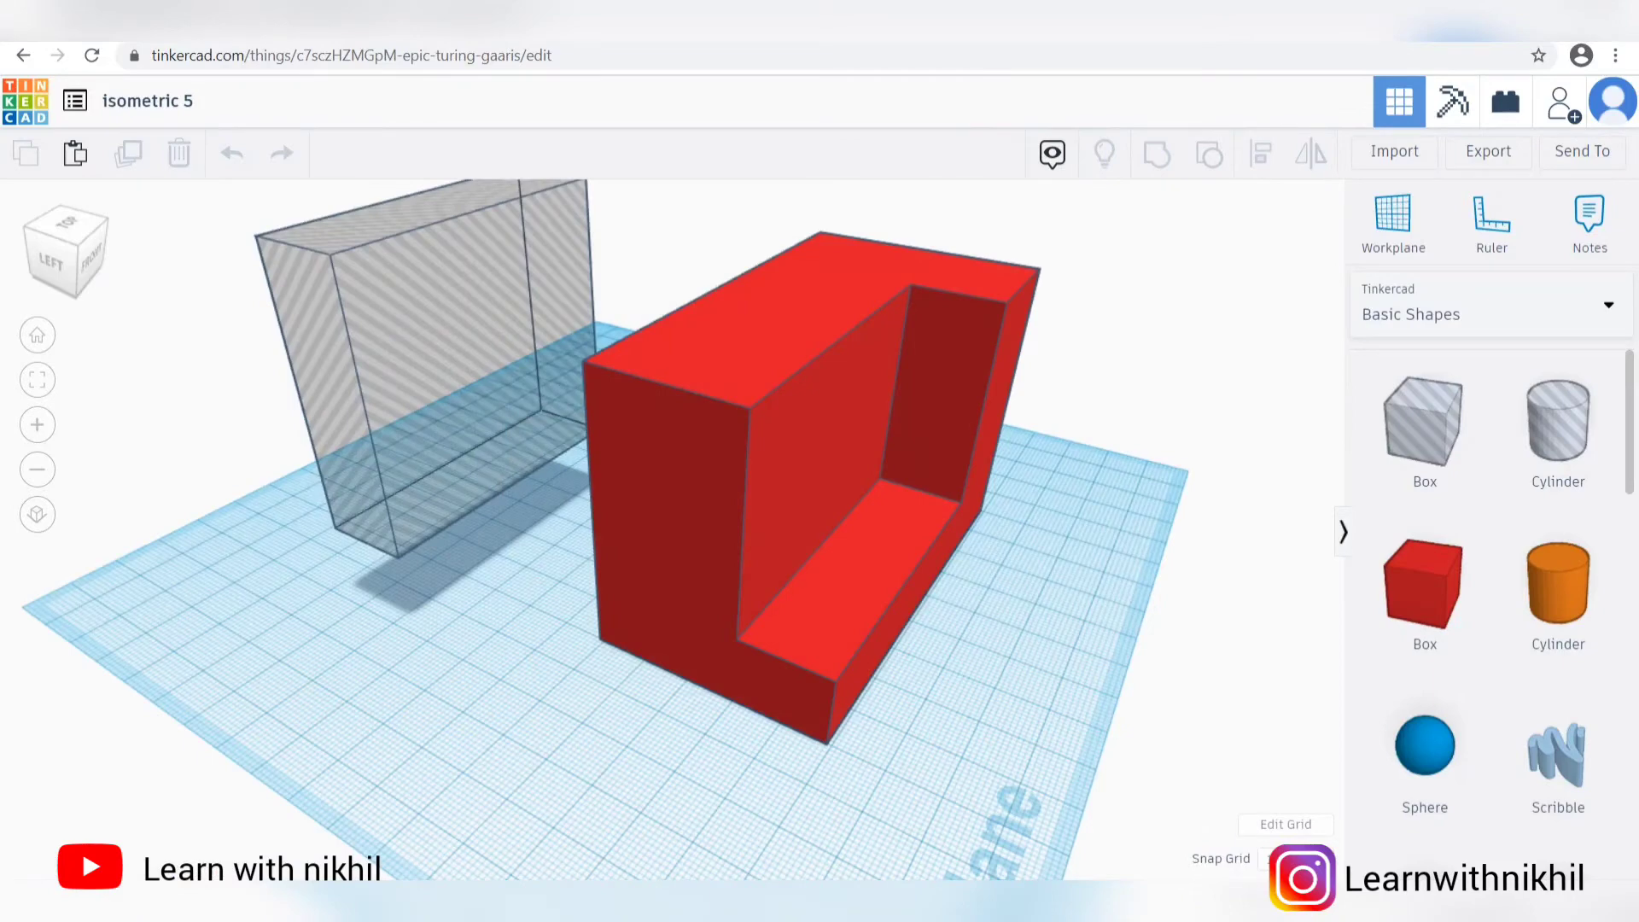
# Step: Align the copied hole box with the block's back face and left end, and group them to cut the rear recess
pyautogui.moveTo(1134, 292); pyautogui.dragTo(1110, 329, button='right')
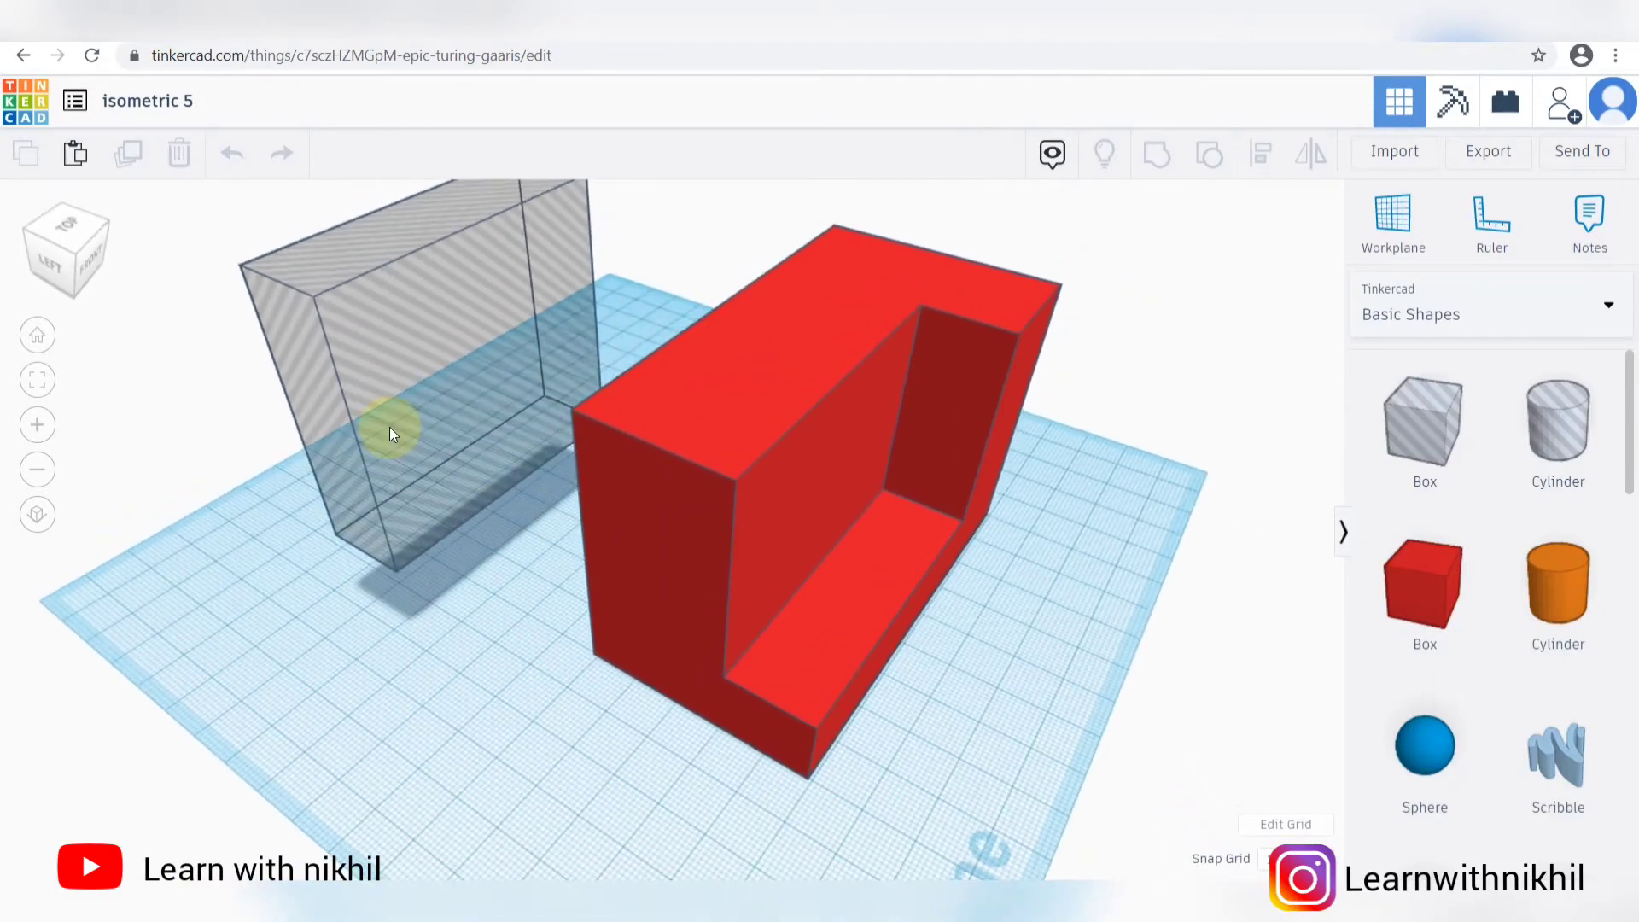
pyautogui.moveTo(390, 427); pyautogui.dragTo(534, 483)
pyautogui.keyDown('shift'); pyautogui.click(669, 524); pyautogui.keyUp('shift')
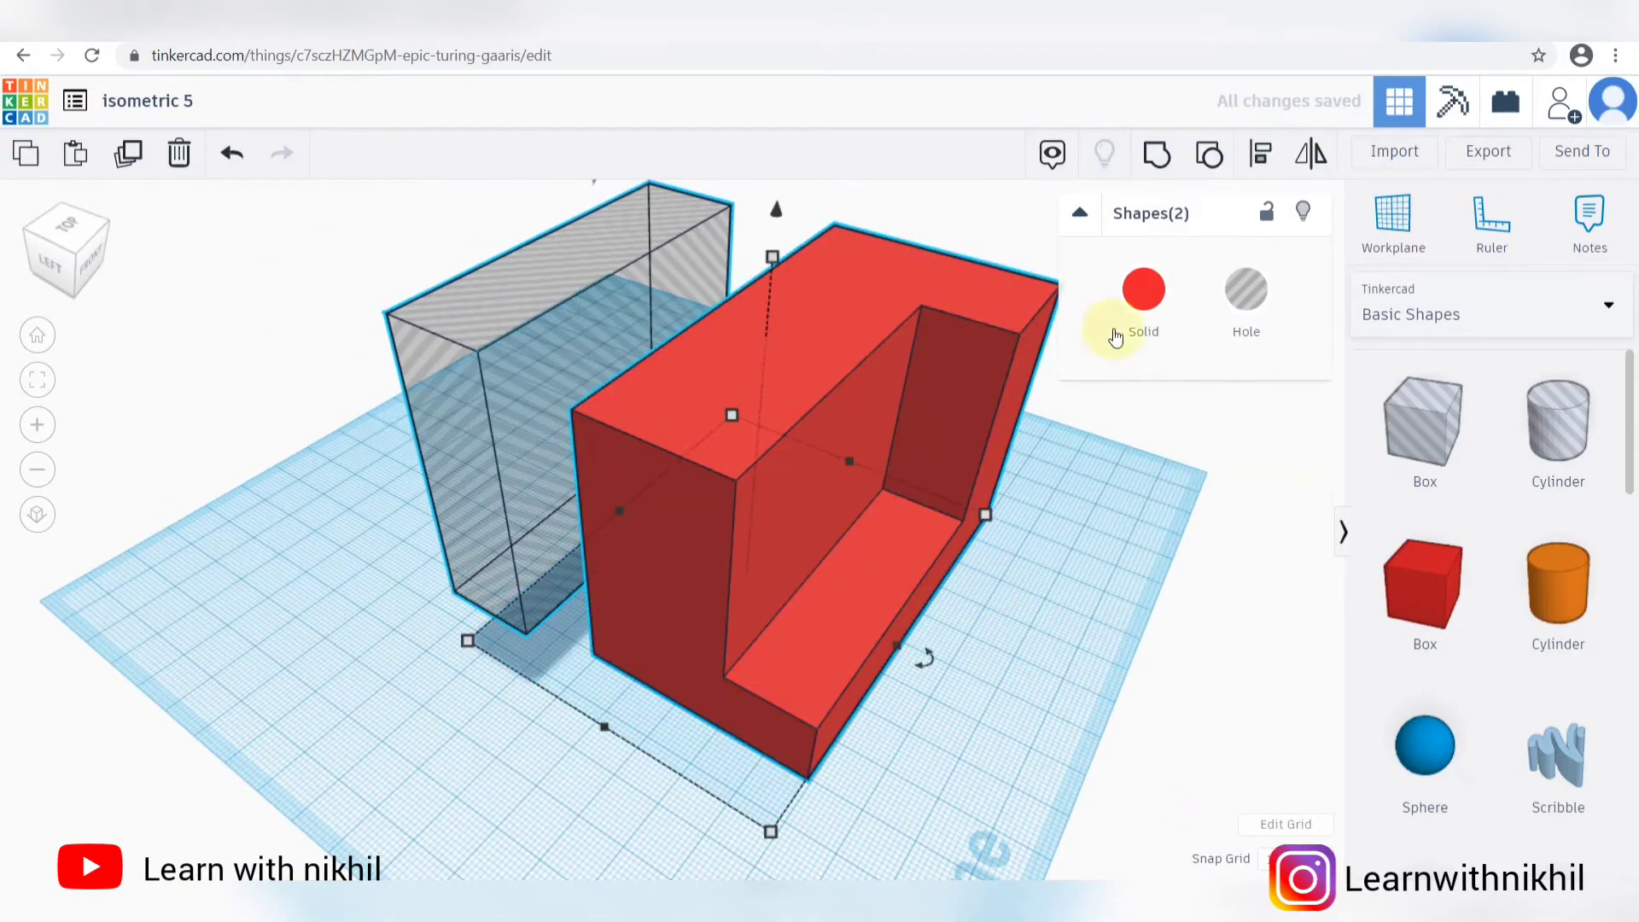
pyautogui.press('l')
pyautogui.click(436, 669)
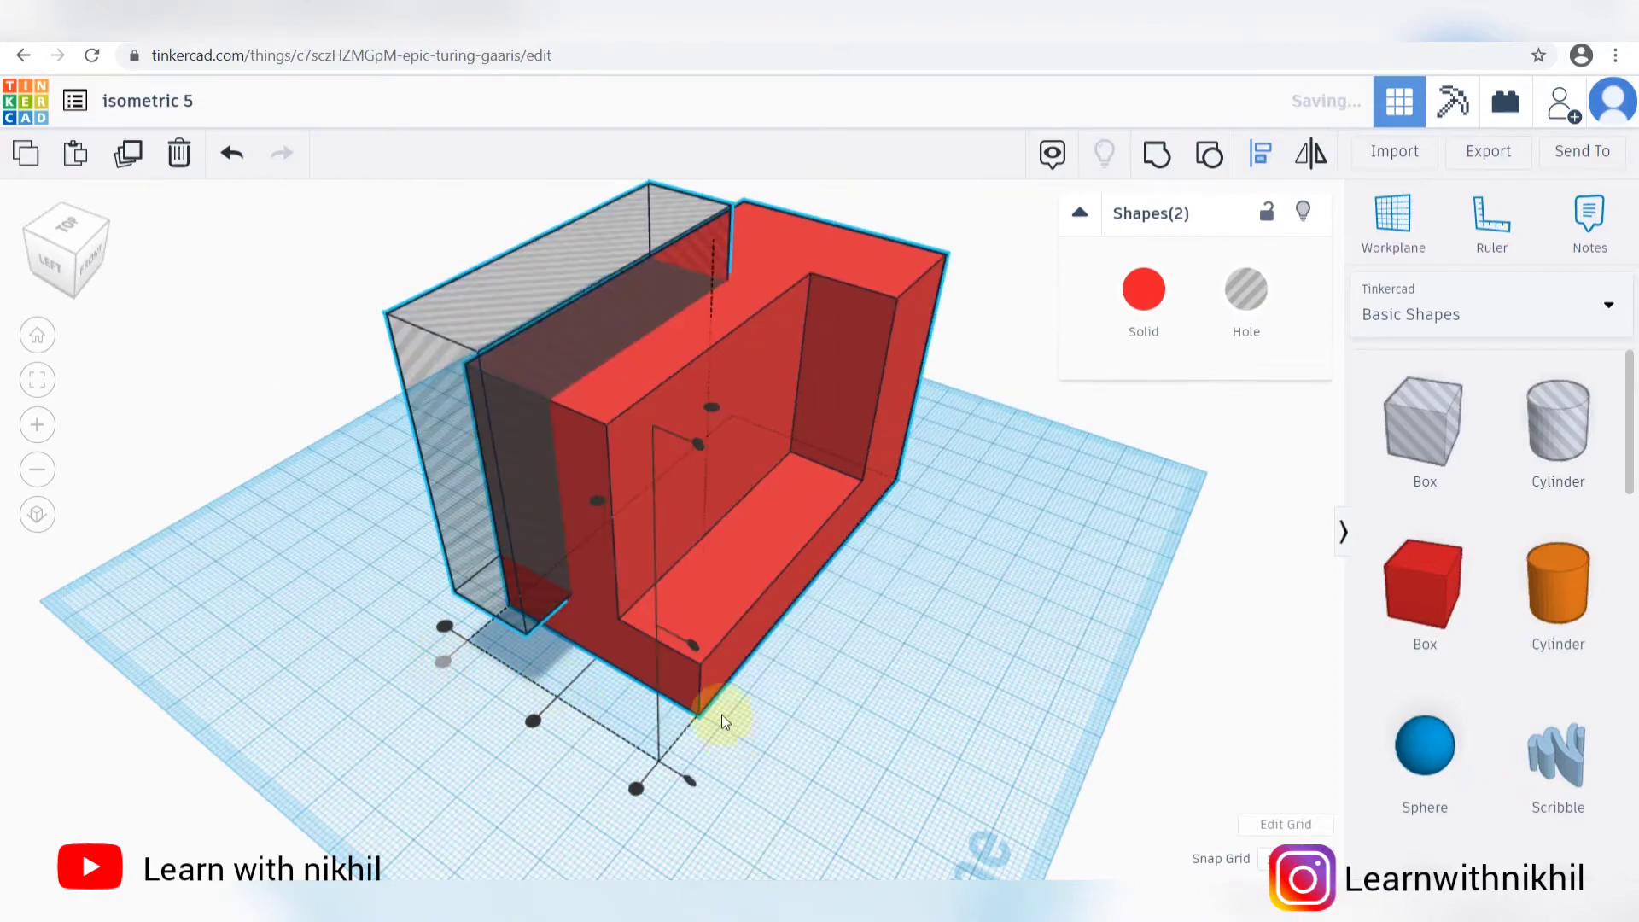
pyautogui.click(447, 626)
pyautogui.moveTo(877, 745); pyautogui.dragTo(1325, 692, button='right')
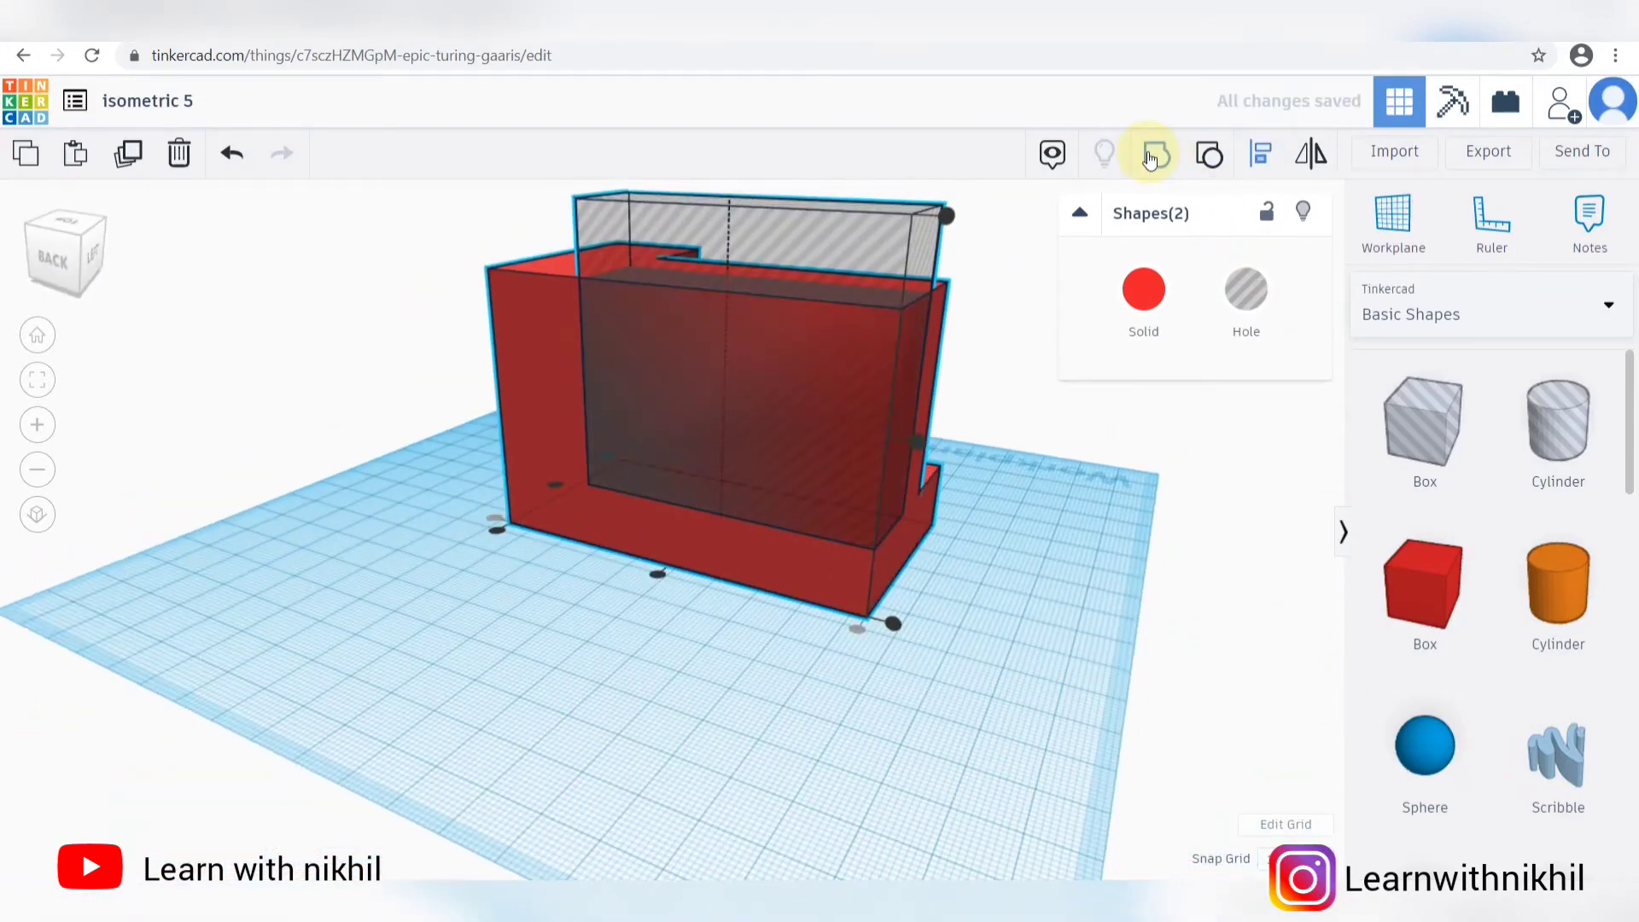
pyautogui.click(1150, 158)
pyautogui.moveTo(1053, 551); pyautogui.dragTo(719, 601, button='right')
pyautogui.moveTo(720, 601); pyautogui.dragTo(754, 563, button='right')
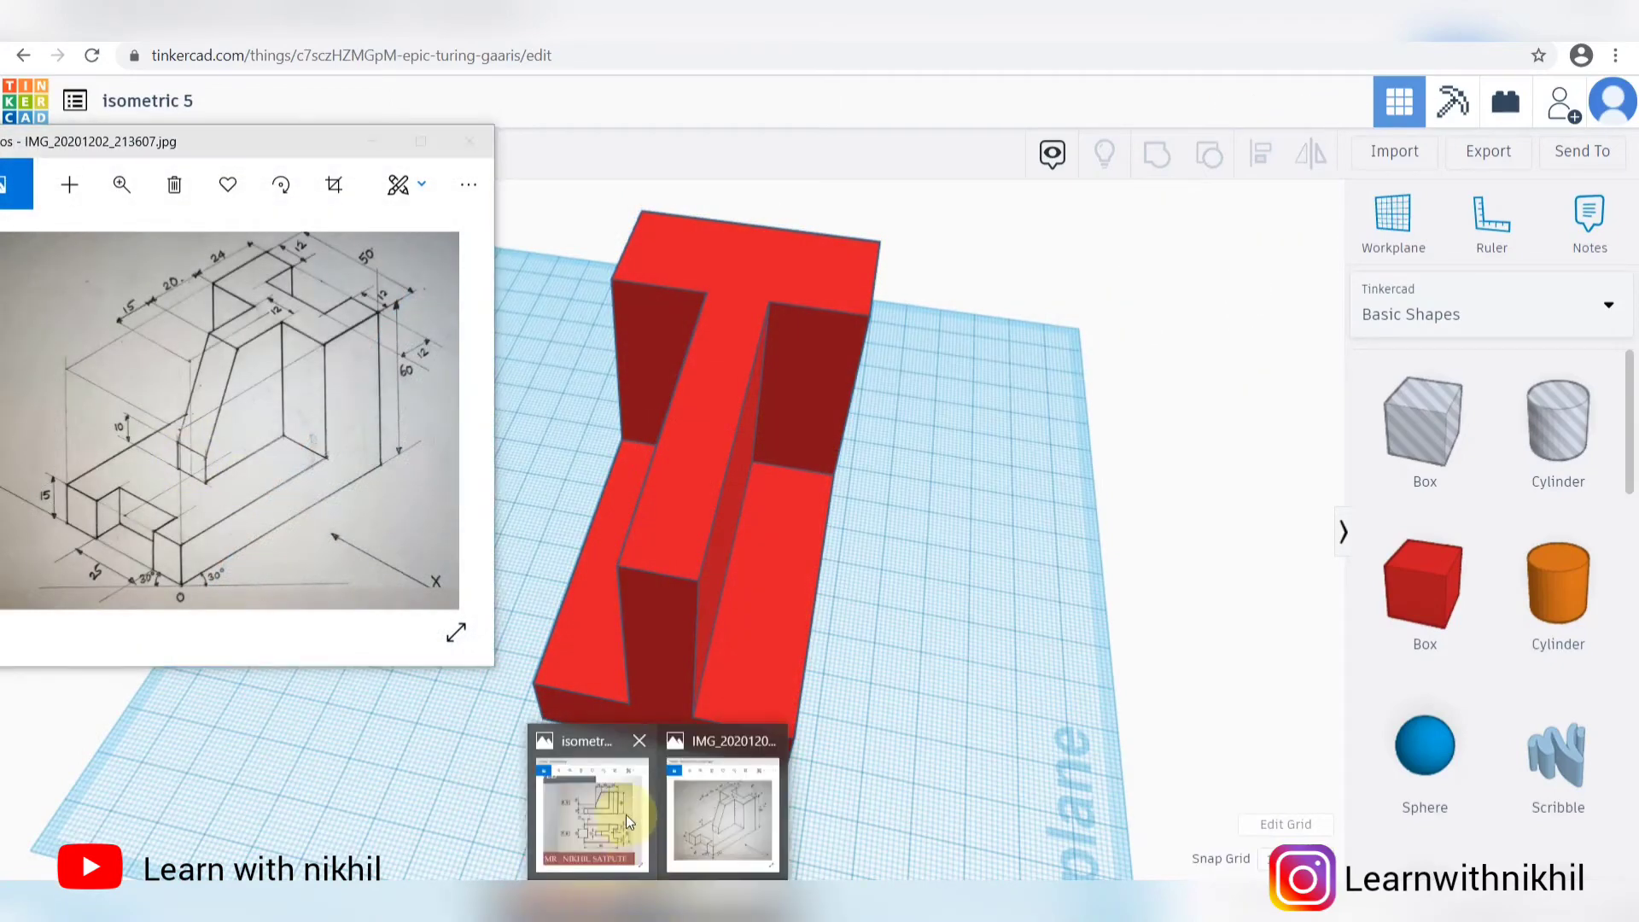
# Step: Check the isometric5.jpg drawing, calculate 90 − 24 − 20 − 15 in Calculator, and return to Tinkercad
pyautogui.click(627, 814)
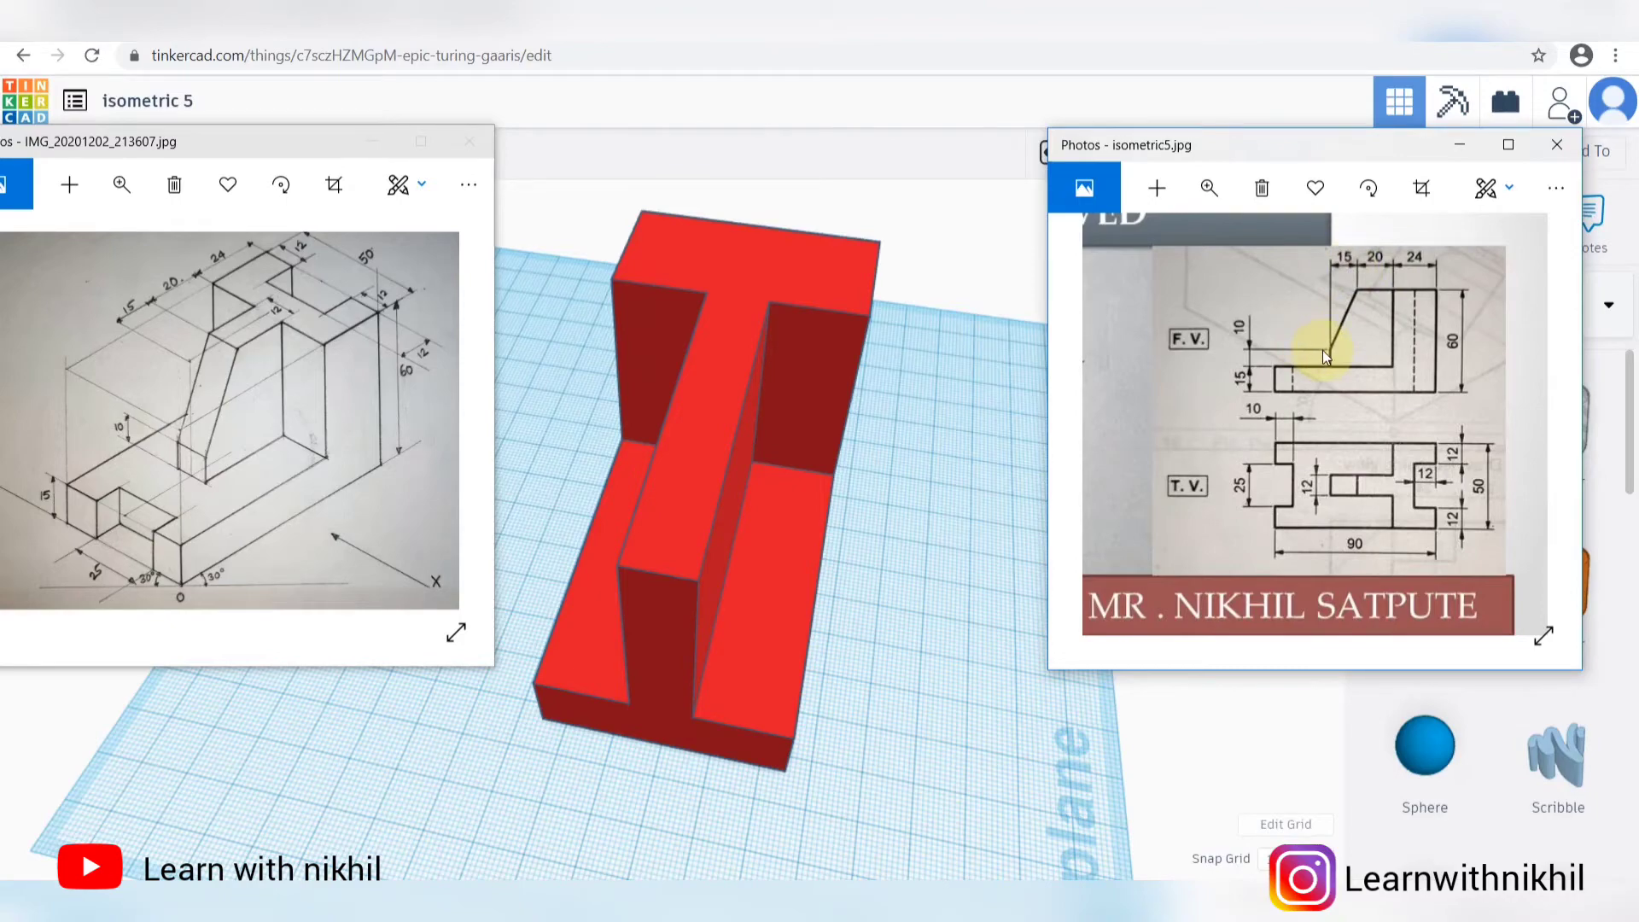
pyautogui.click(768, 875)
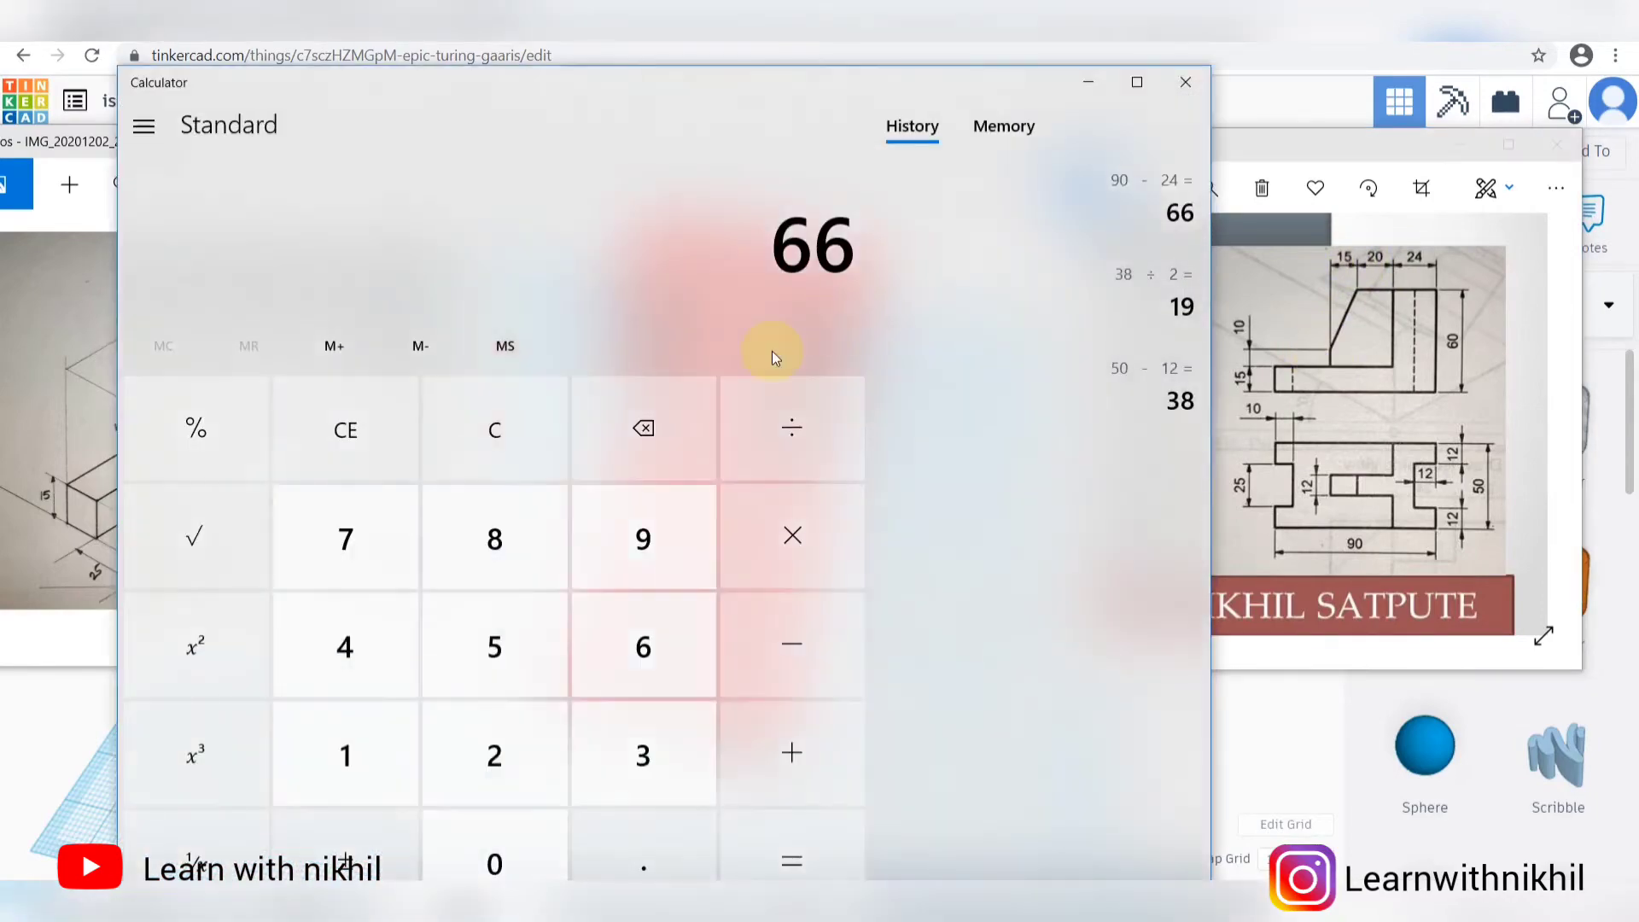
pyautogui.click(366, 436)
pyautogui.click(642, 551)
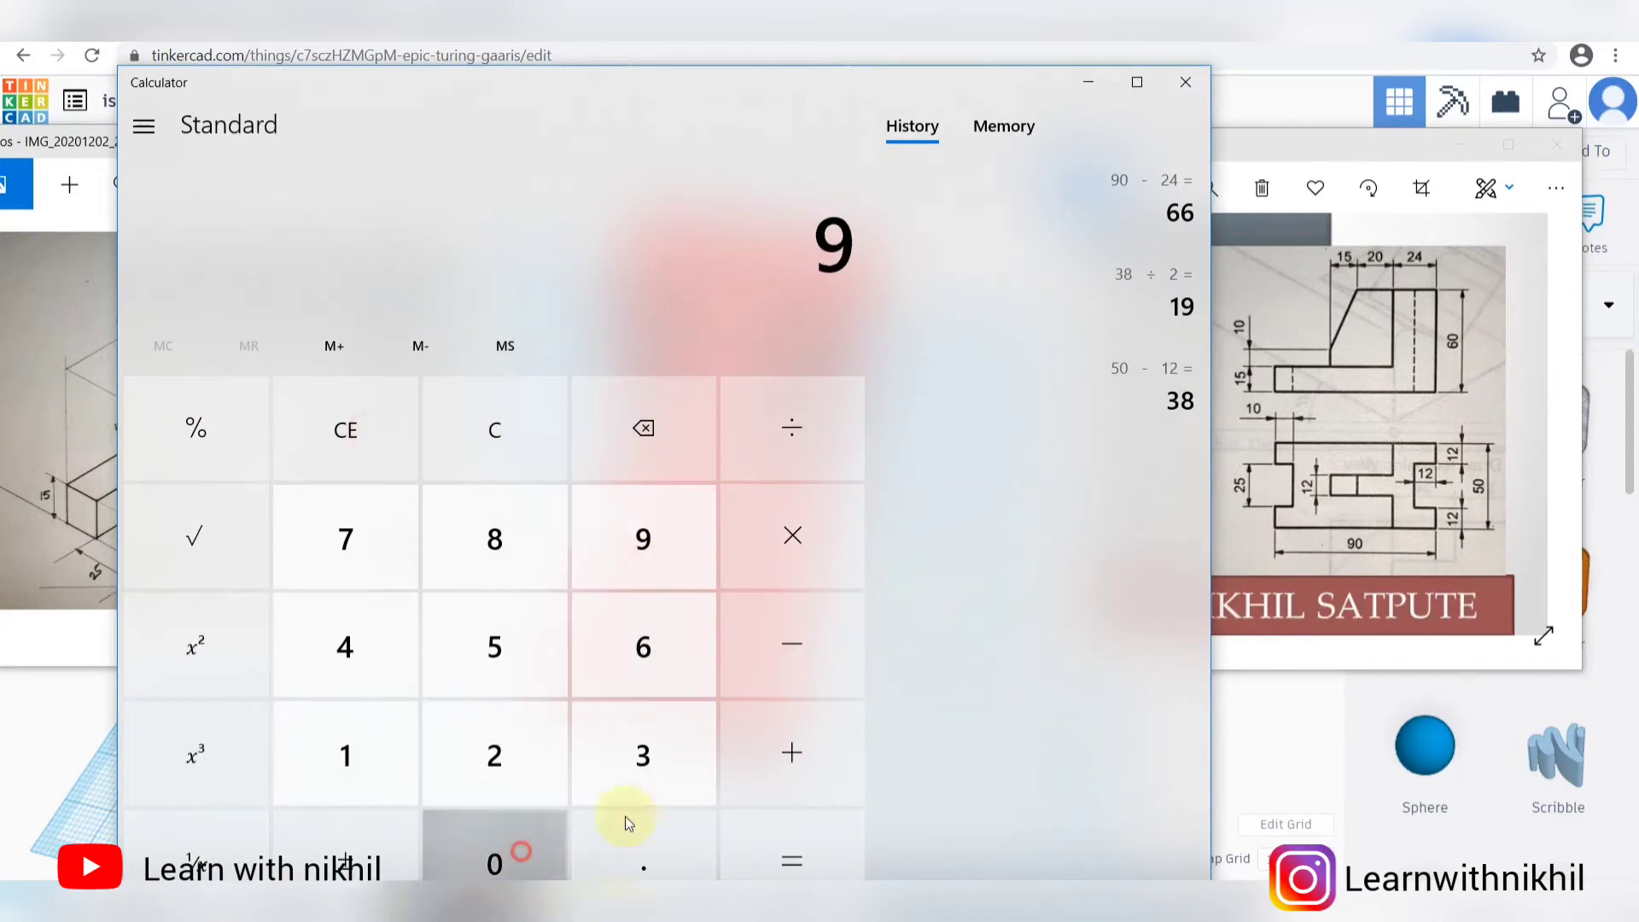
pyautogui.click(521, 858)
pyautogui.click(790, 666)
pyautogui.click(500, 751)
pyautogui.click(350, 649)
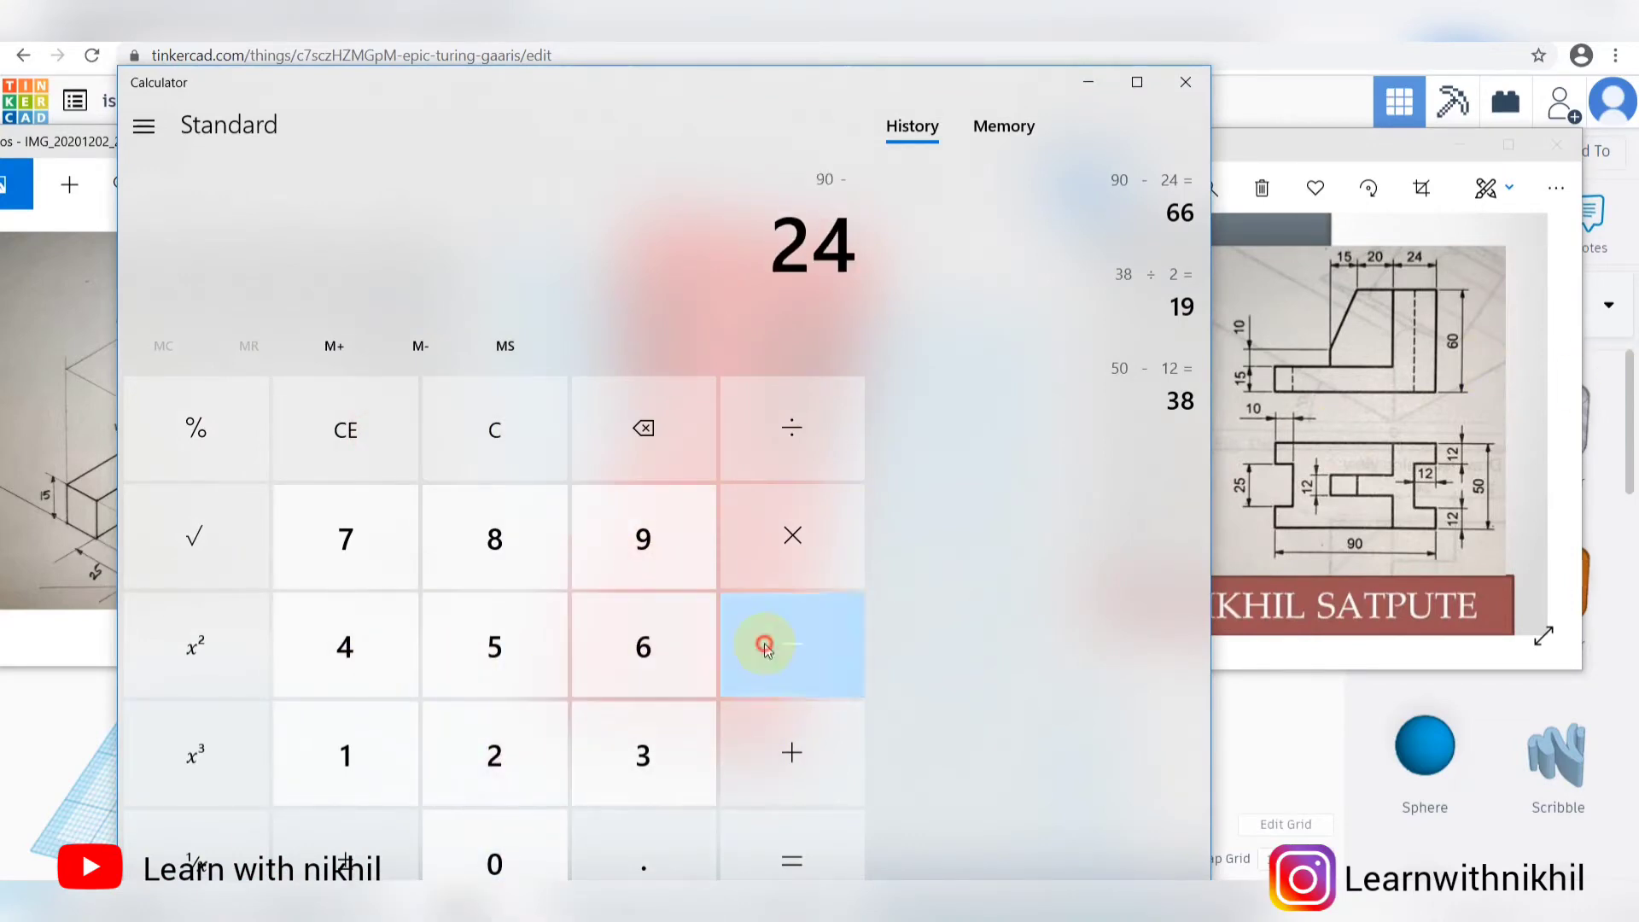
pyautogui.click(768, 645)
pyautogui.click(484, 758)
pyautogui.click(512, 863)
pyautogui.click(791, 644)
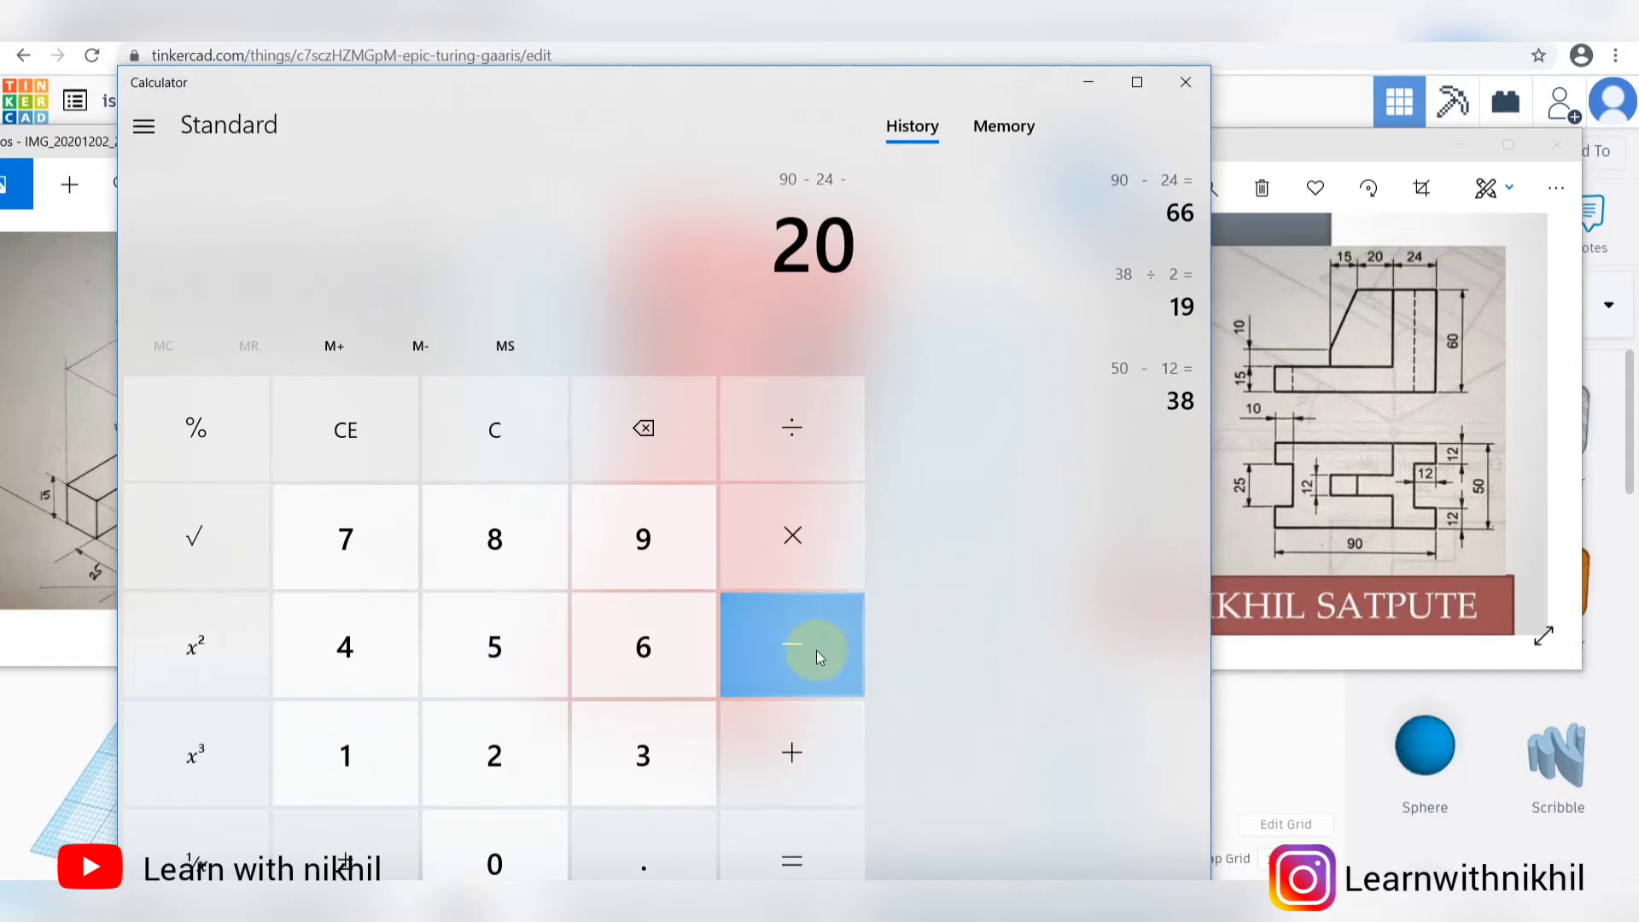
pyautogui.click(401, 725)
pyautogui.click(491, 648)
pyautogui.click(849, 768)
pyautogui.click(803, 858)
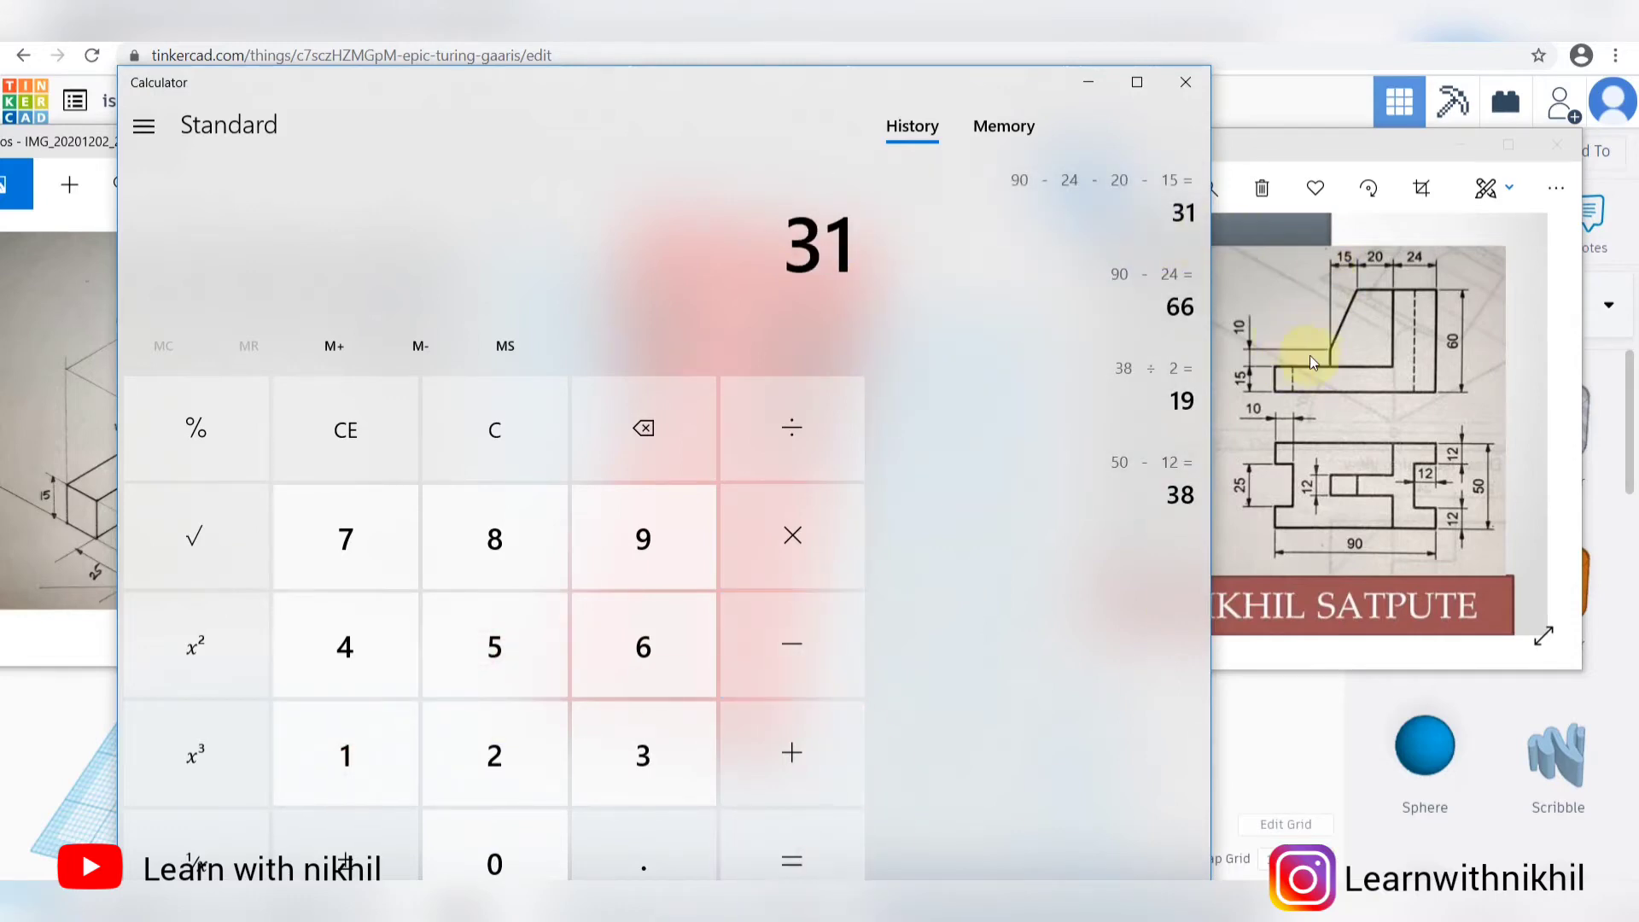
pyautogui.click(1089, 82)
pyautogui.click(943, 518)
# Step: Place a new hole box in front of the red part and set its length along the part to 31 mm
pyautogui.moveTo(1045, 531); pyautogui.dragTo(905, 525, button='right')
pyautogui.click(1434, 431)
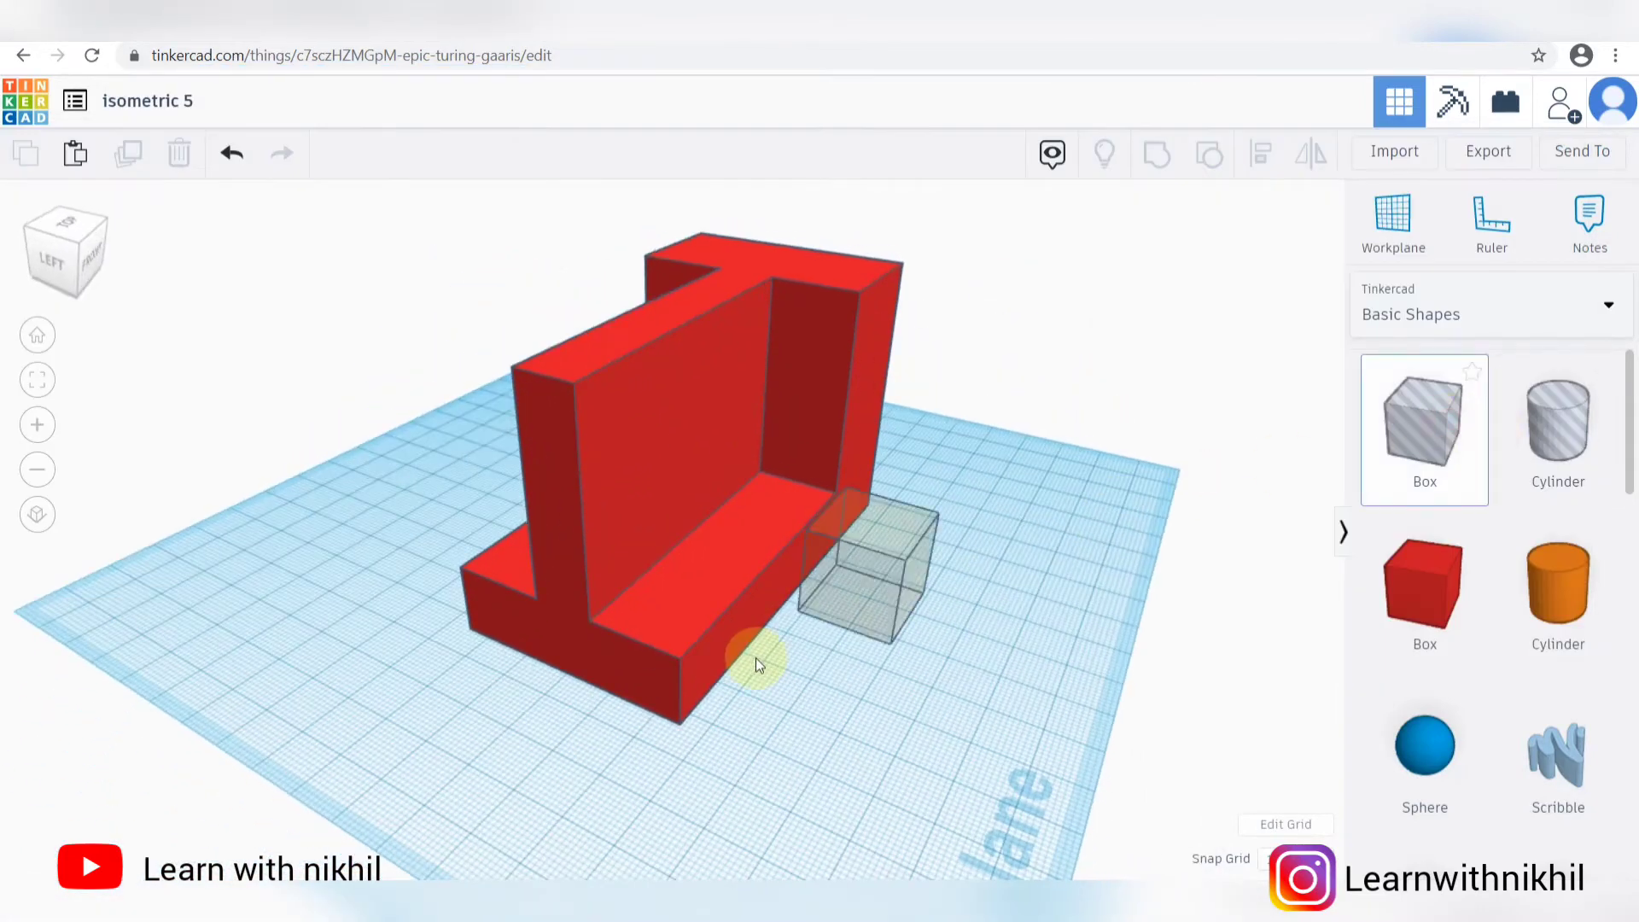
pyautogui.click(807, 688)
pyautogui.moveTo(965, 672); pyautogui.dragTo(916, 670, button='right')
pyautogui.click(869, 788)
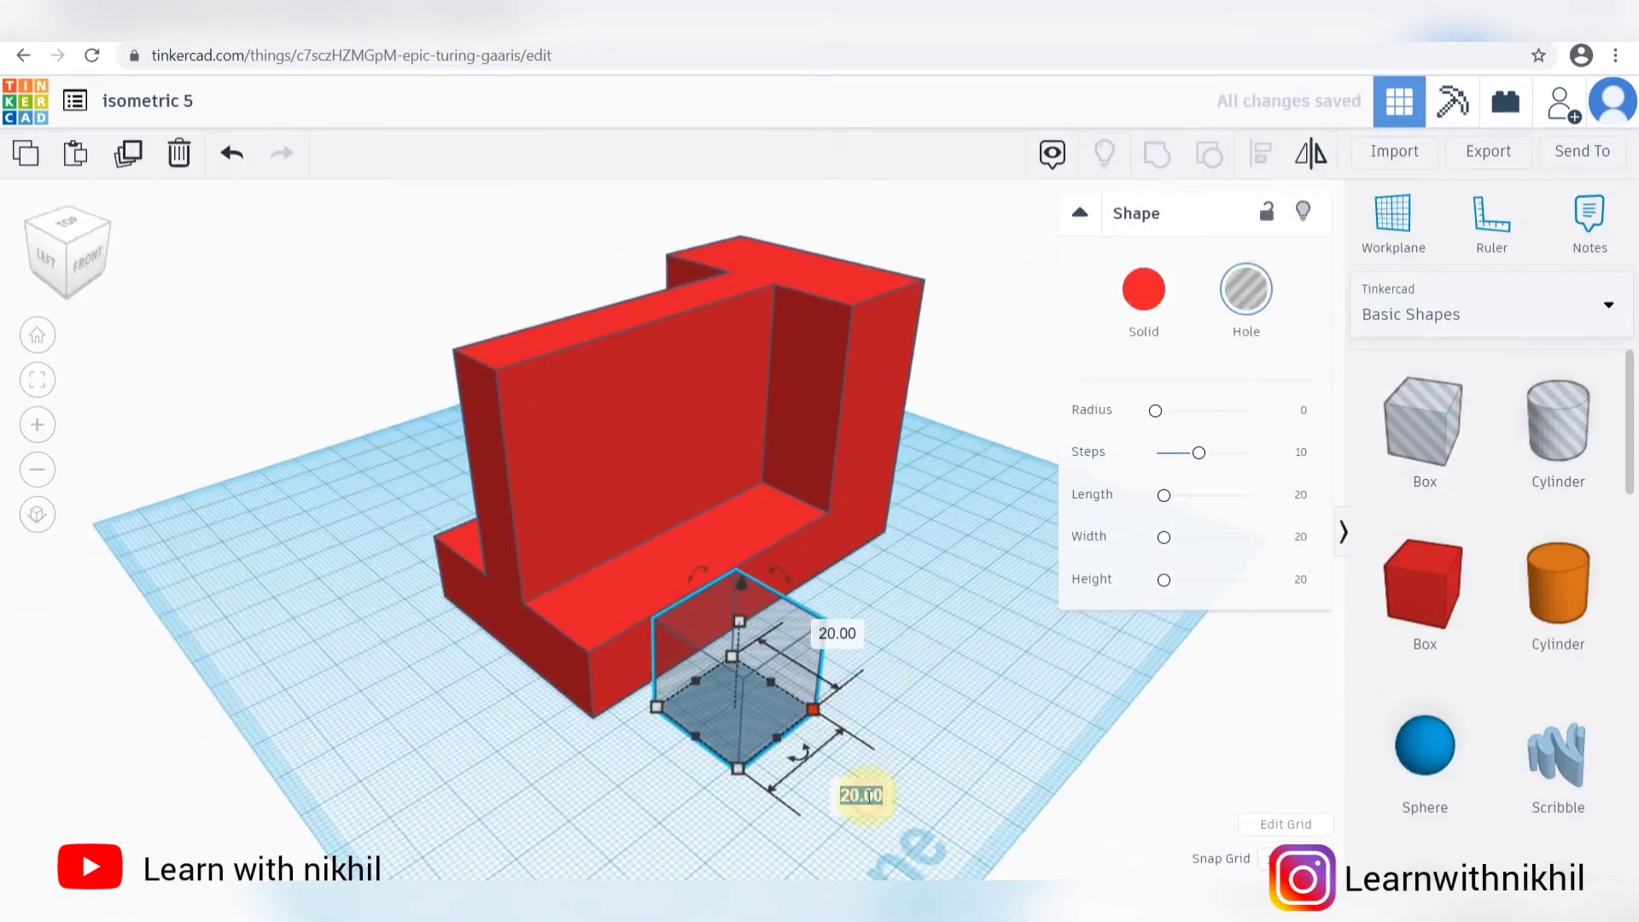
pyautogui.write('31')
pyautogui.press('Return')
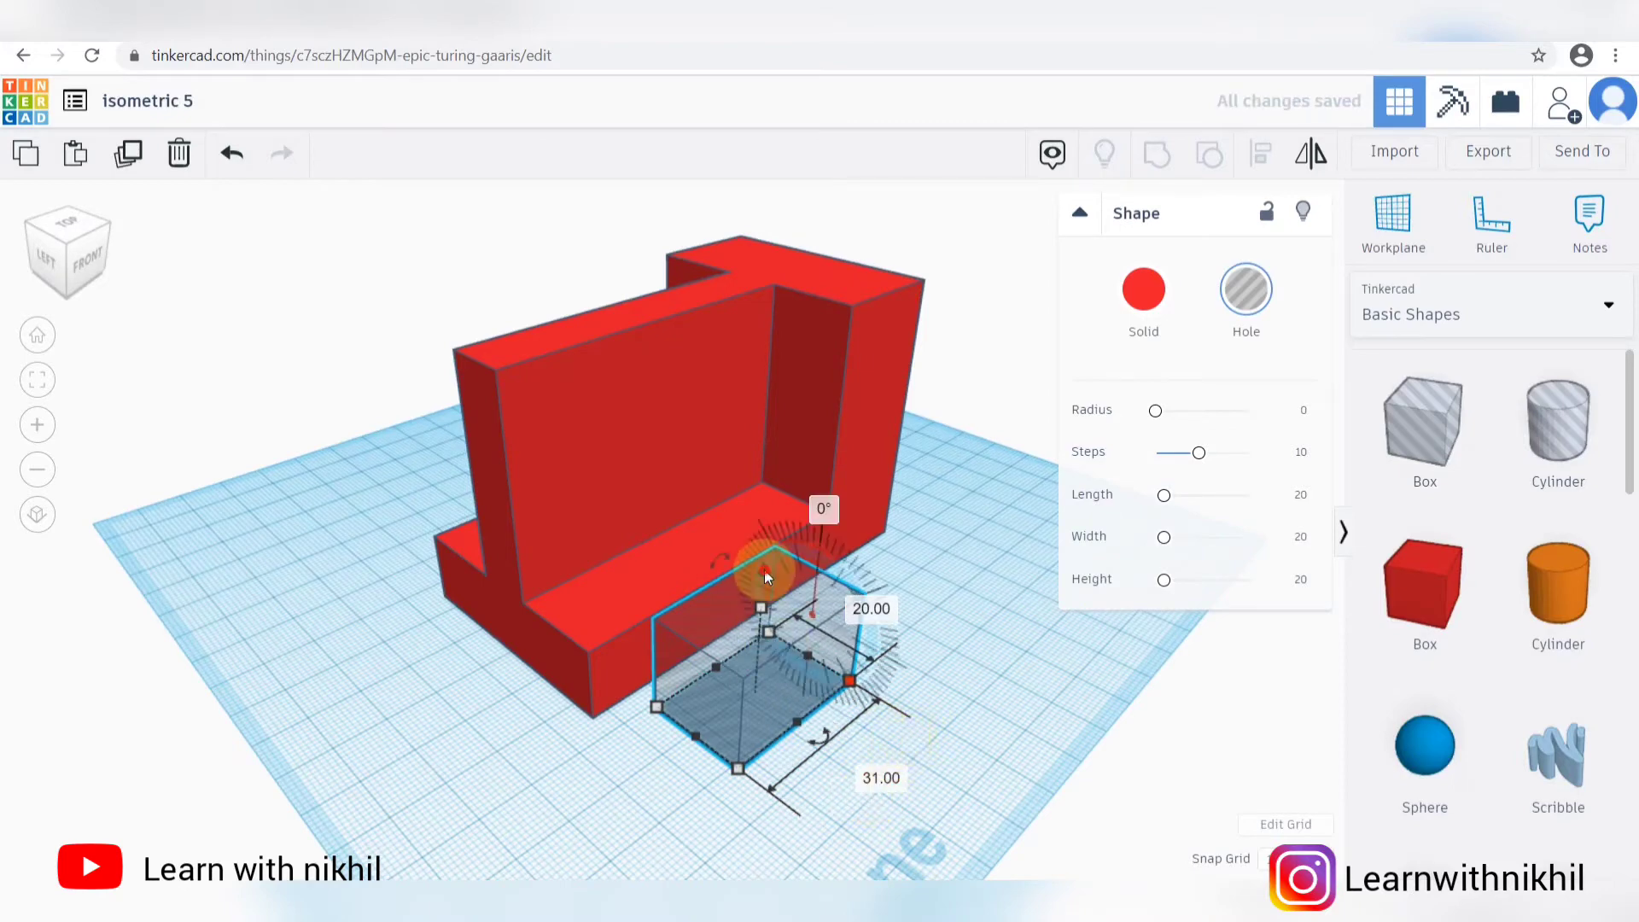
# Step: Raise the 31 mm hole box 15 mm above the workplane
pyautogui.moveTo(765, 570); pyautogui.dragTo(766, 550)
pyautogui.click(962, 681)
pyautogui.write('15')
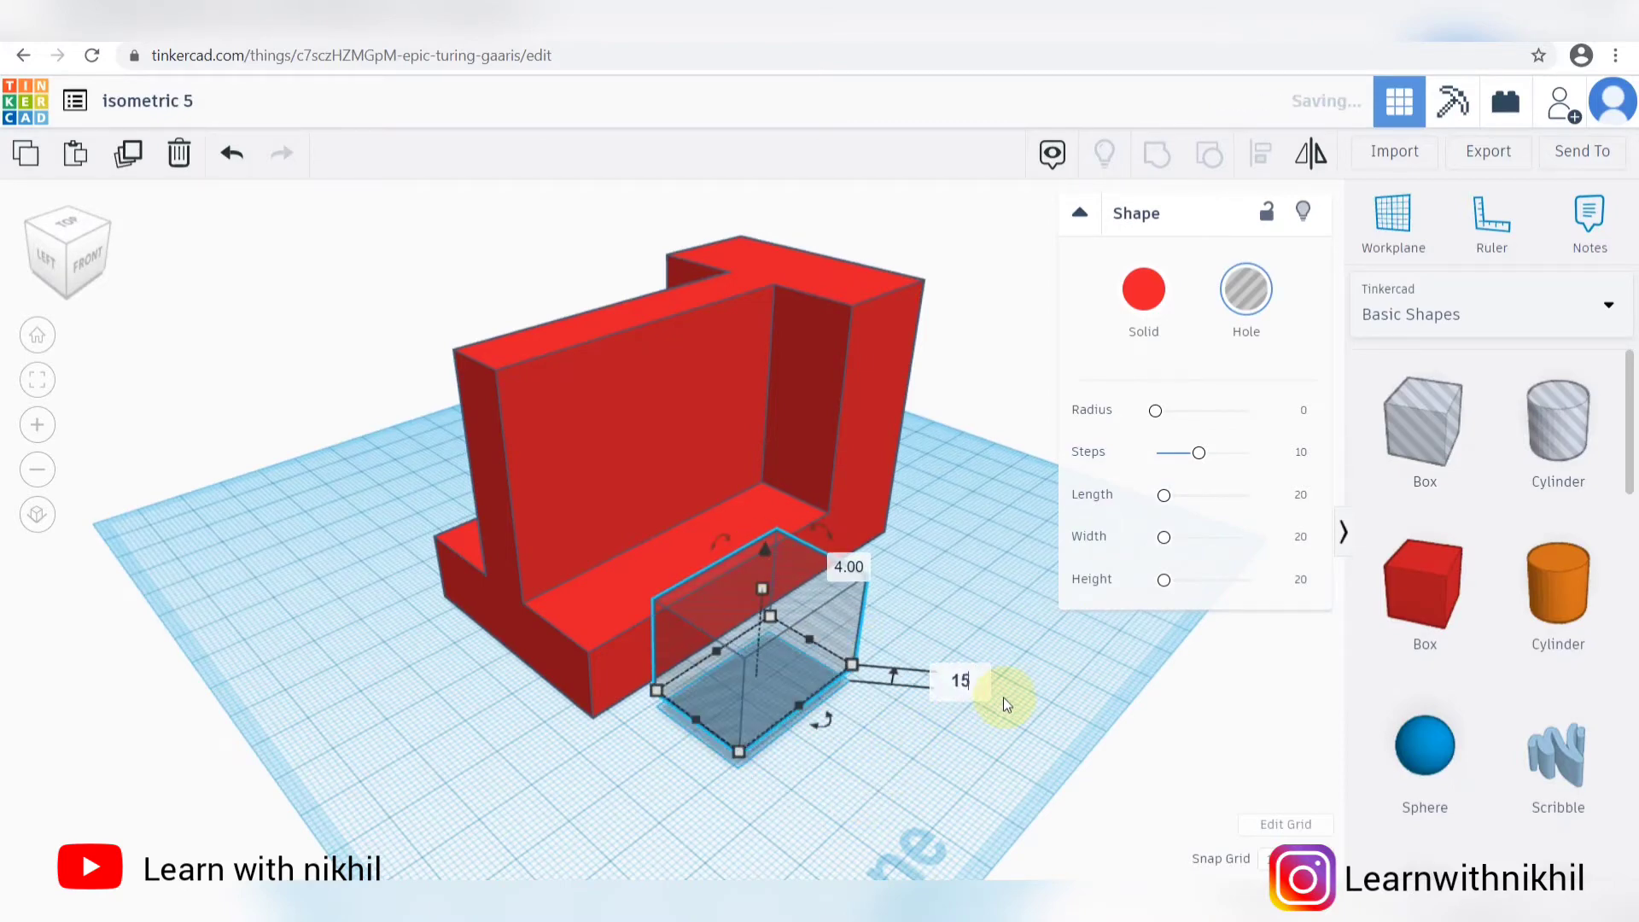
pyautogui.press('Return')
pyautogui.moveTo(945, 703); pyautogui.dragTo(1008, 683, button='right')
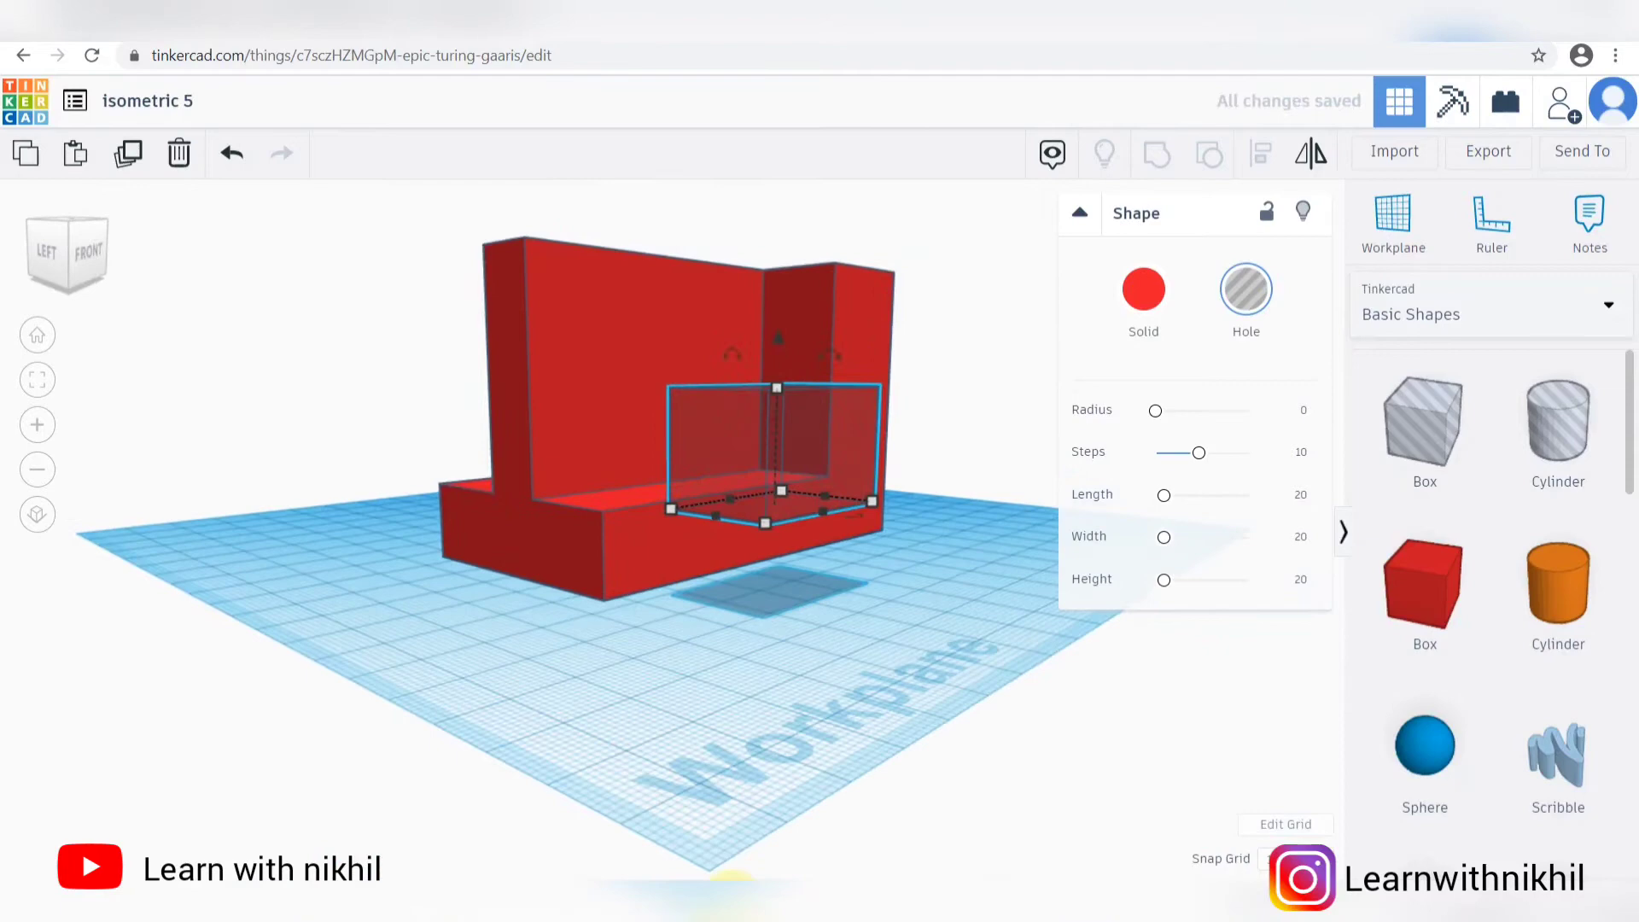
# Step: Check the dimensioned drawing and increase the hole box's height so it reaches past the top of the rib
pyautogui.click(621, 841)
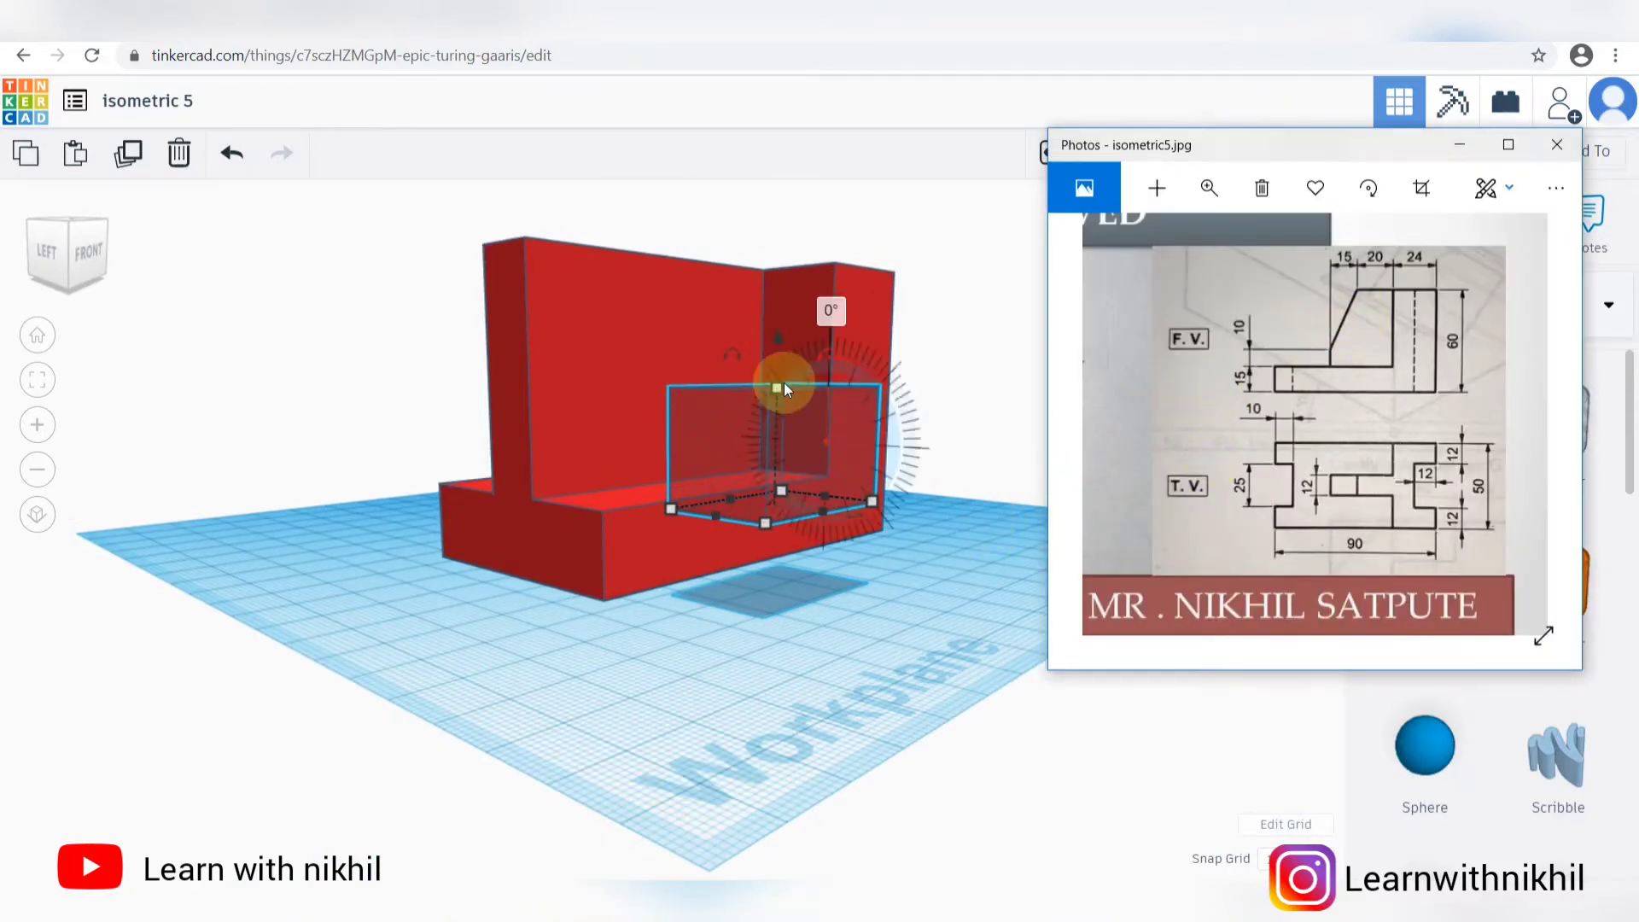
pyautogui.click(830, 409)
pyautogui.write('90')
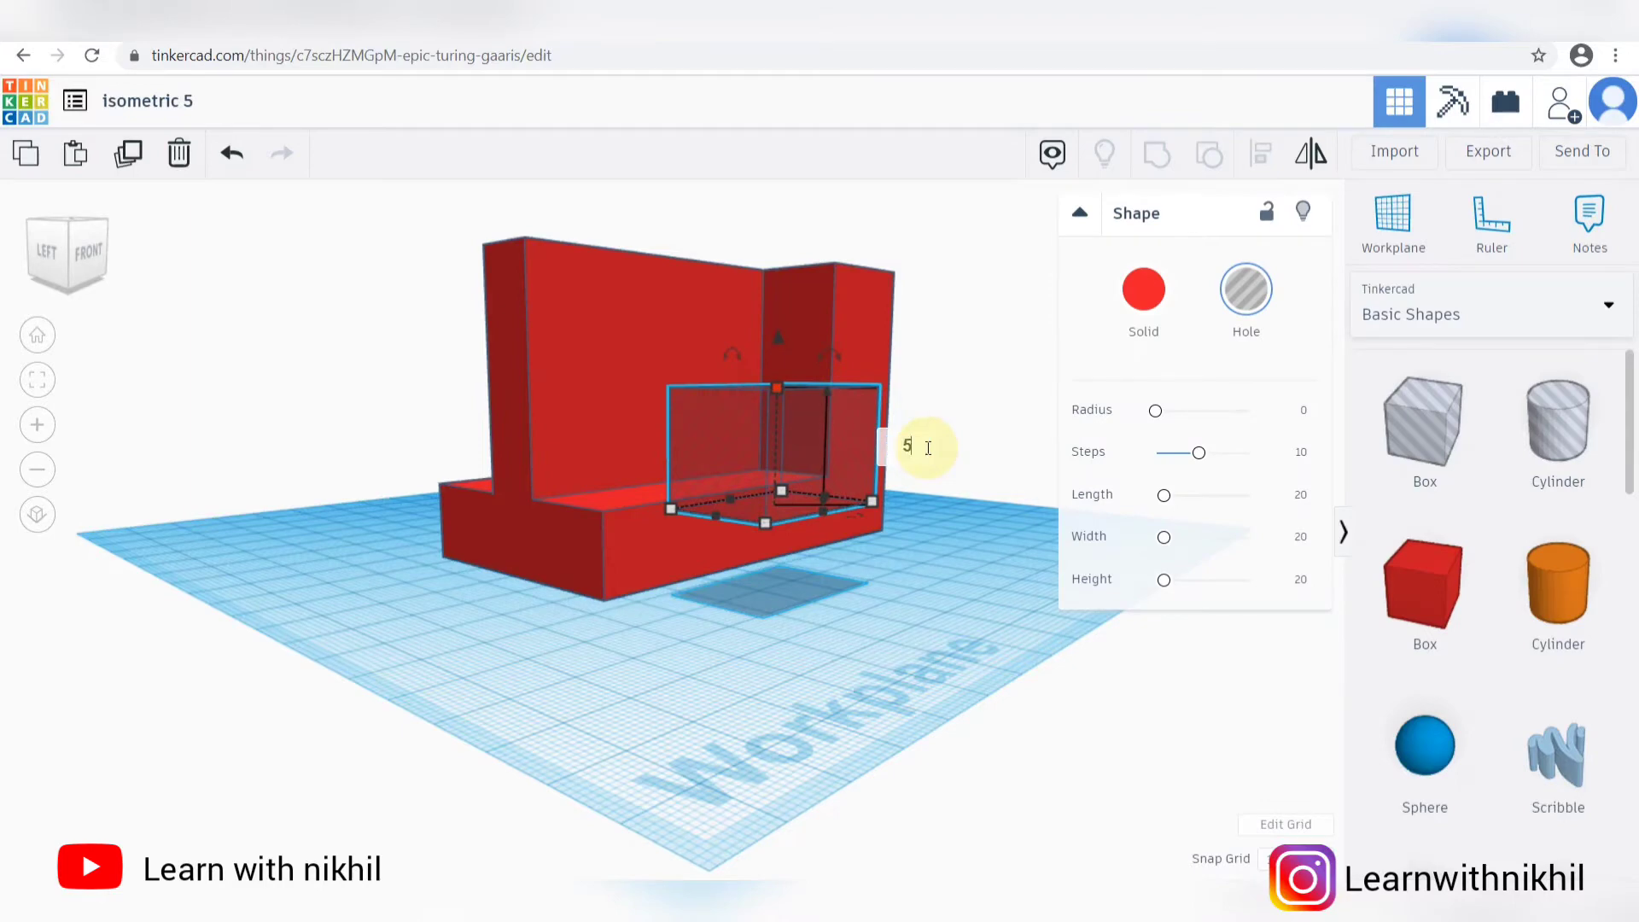
pyautogui.press('Return')
# Step: Align the hole box with the left end of the red part and centre it across the part's width
pyautogui.moveTo(988, 494); pyautogui.dragTo(961, 571, button='right')
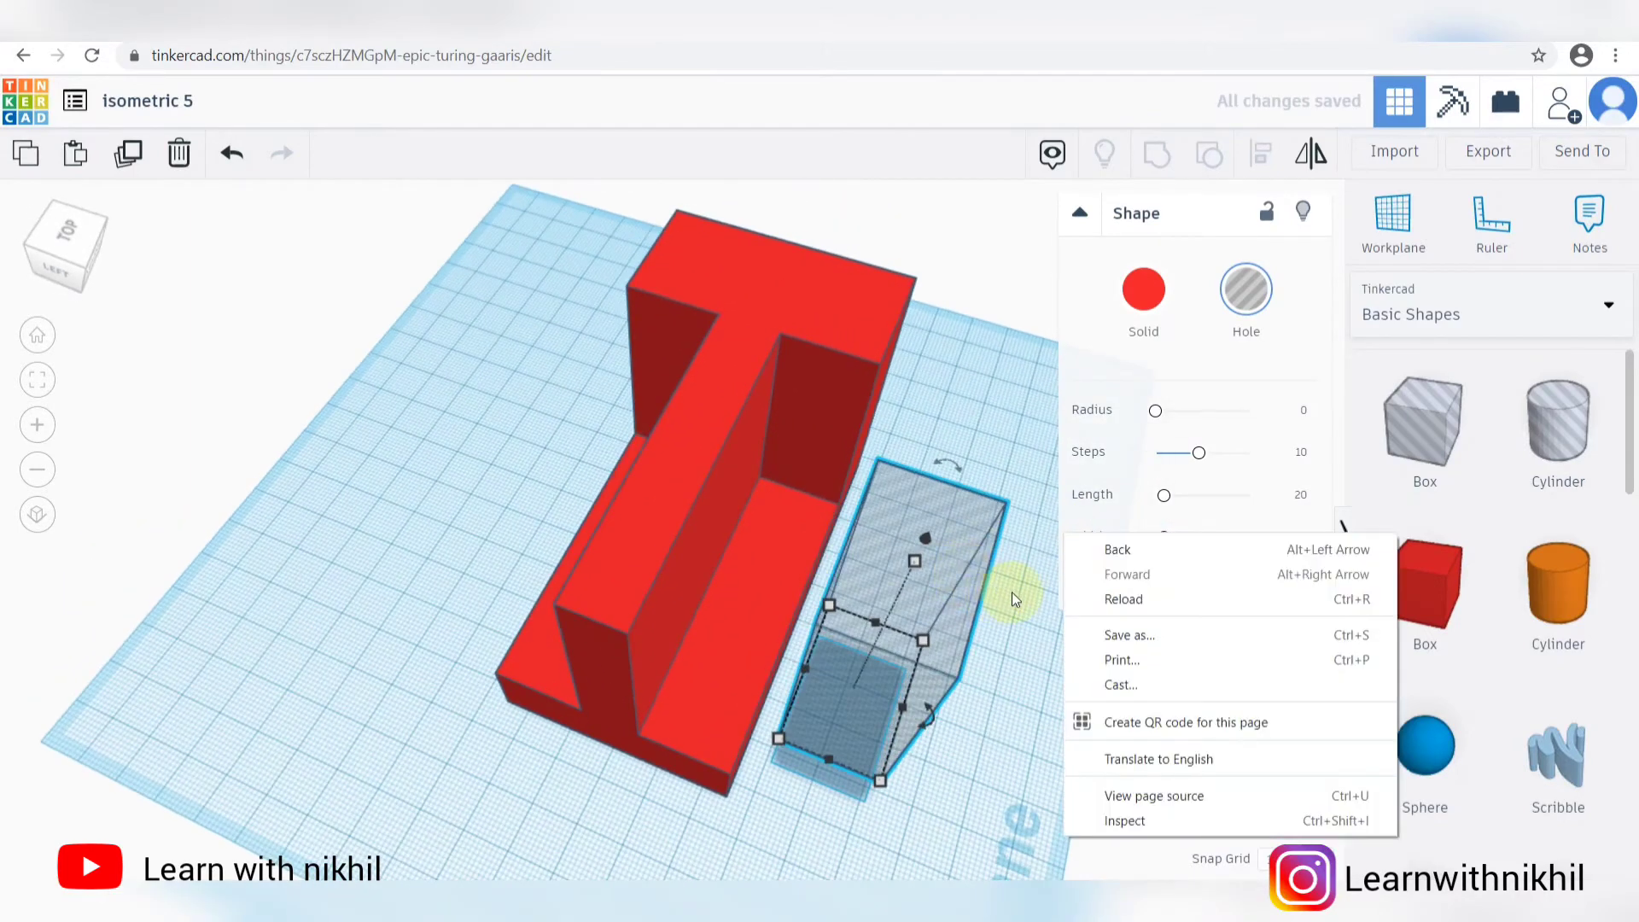
pyautogui.click(1109, 318)
pyautogui.hotkey('ctrl', 'a')
pyautogui.click(1261, 152)
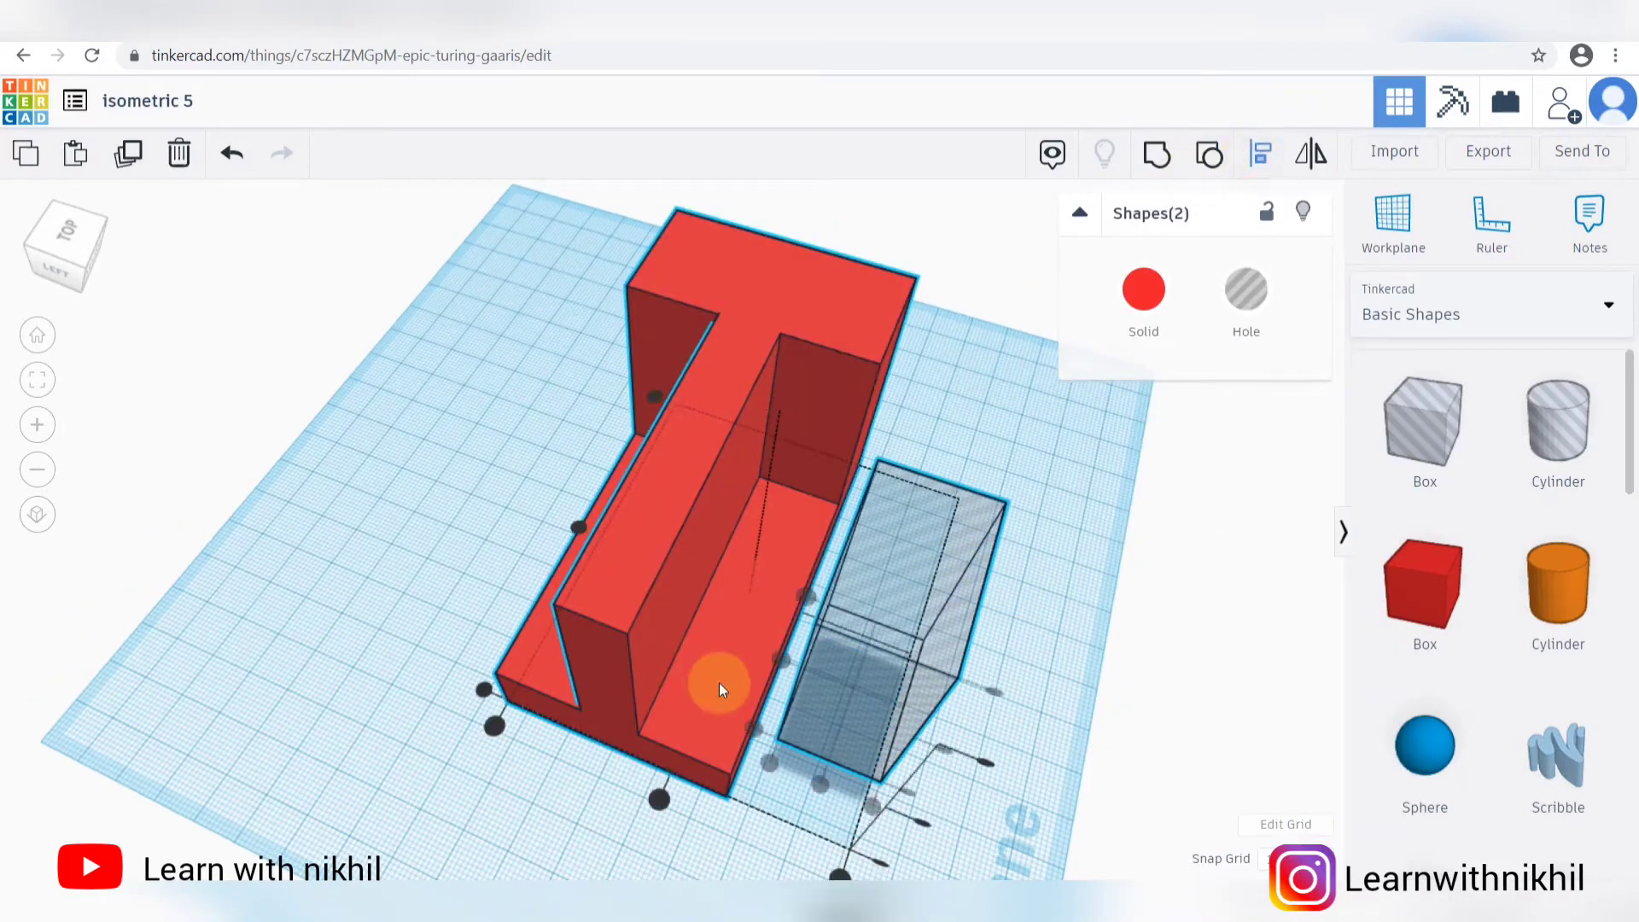
pyautogui.click(662, 801)
pyautogui.click(879, 793)
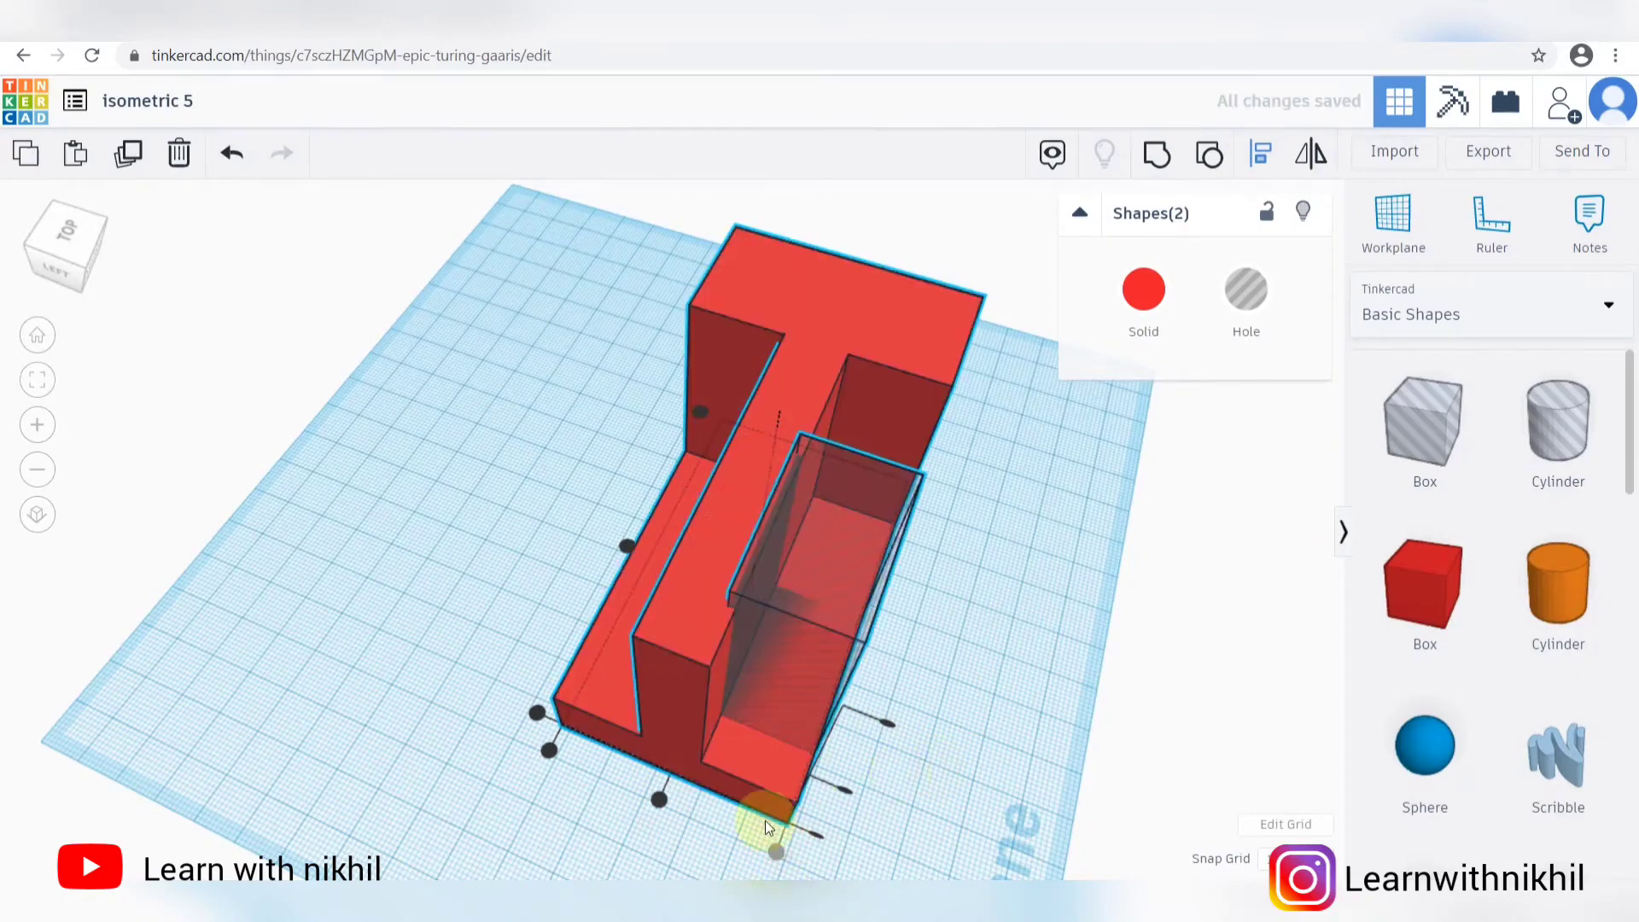
pyautogui.click(656, 801)
# Step: Set the hole box's width across the rib to 12 mm
pyautogui.moveTo(951, 757); pyautogui.dragTo(852, 581, button='right')
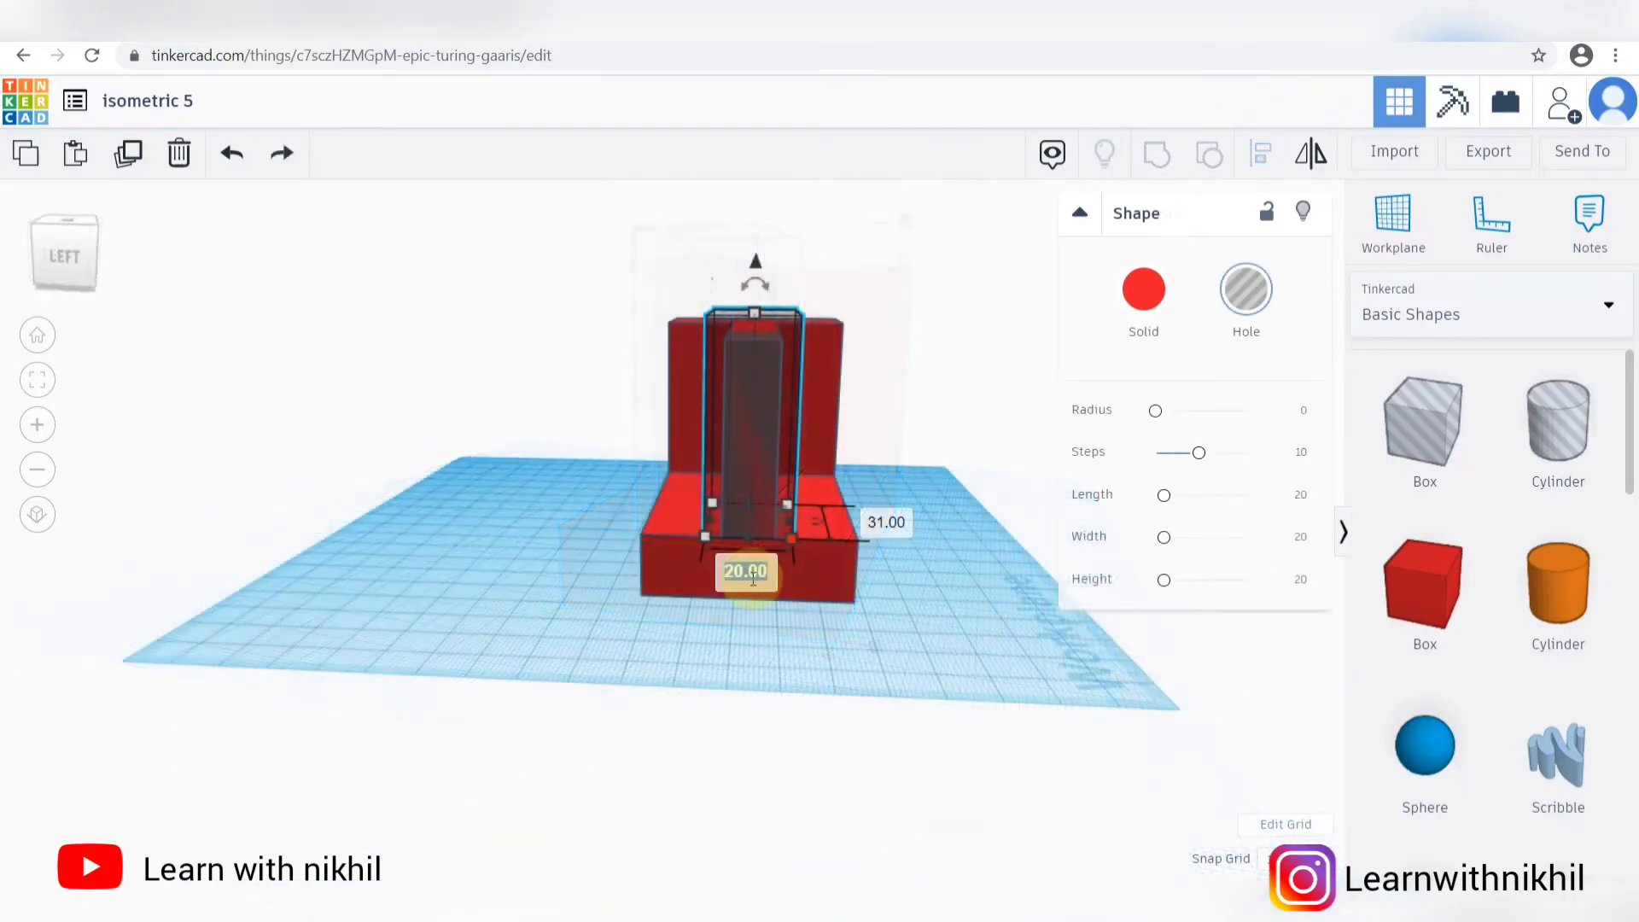
pyautogui.write('12')
pyautogui.press('Return')
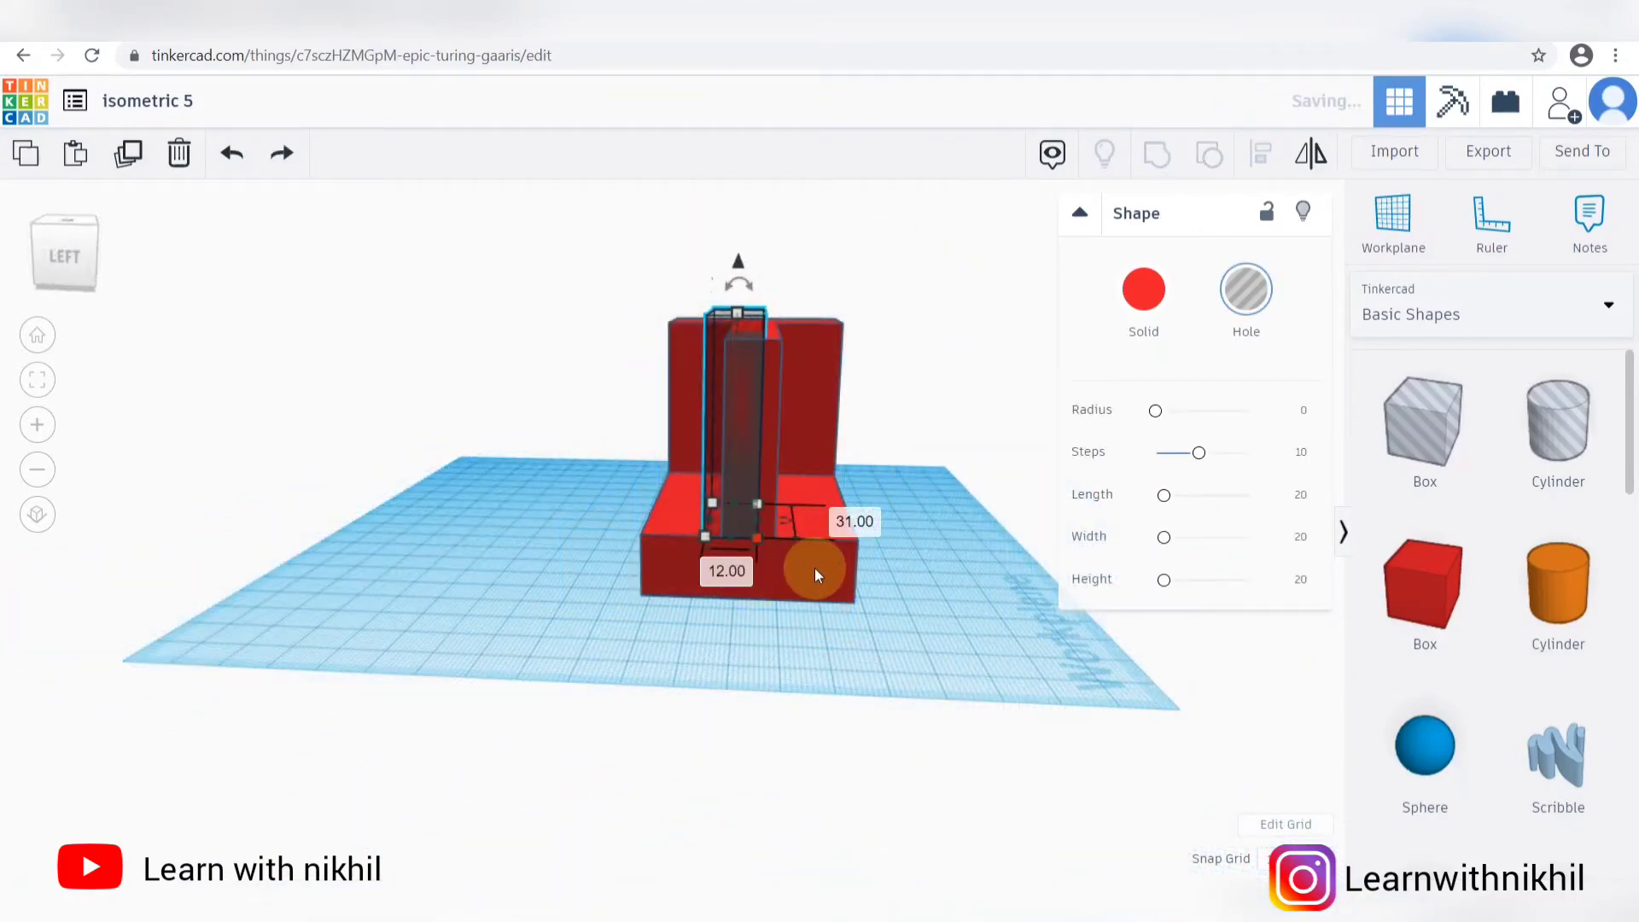
# Step: Centre the 12 mm wide hole box across the red part and group them to cut away the rib's left end
pyautogui.keyDown('shift'); pyautogui.click(832, 561); pyautogui.keyUp('shift')
pyautogui.click(1260, 154)
pyautogui.click(744, 609)
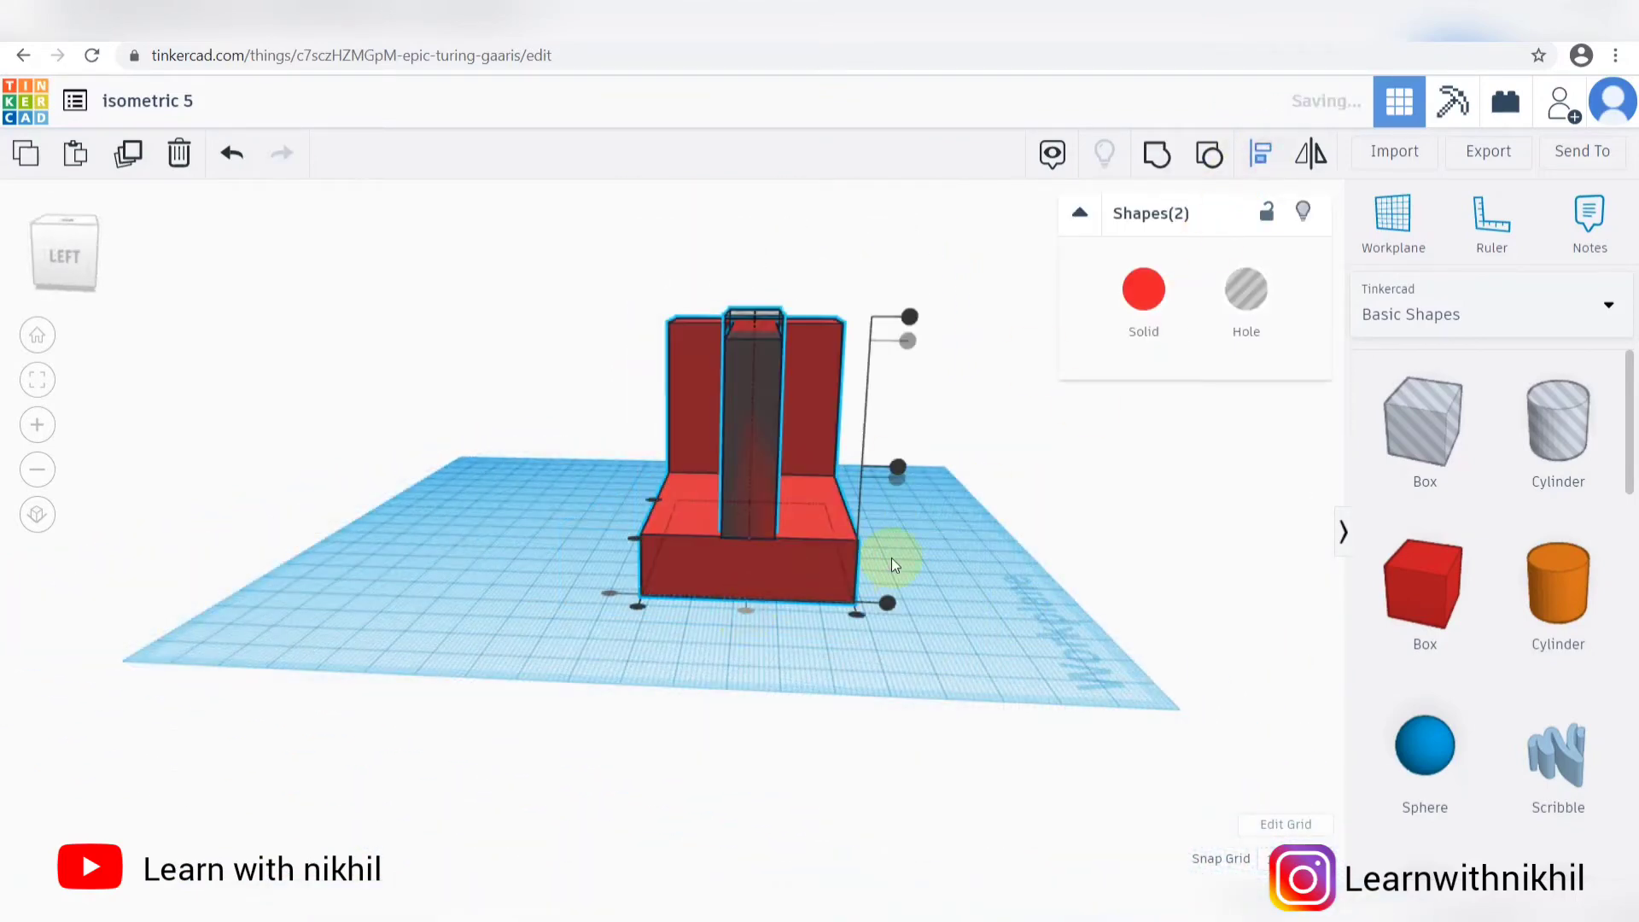
pyautogui.moveTo(891, 556); pyautogui.dragTo(752, 333, button='right')
pyautogui.hotkey('ctrl', 'g')
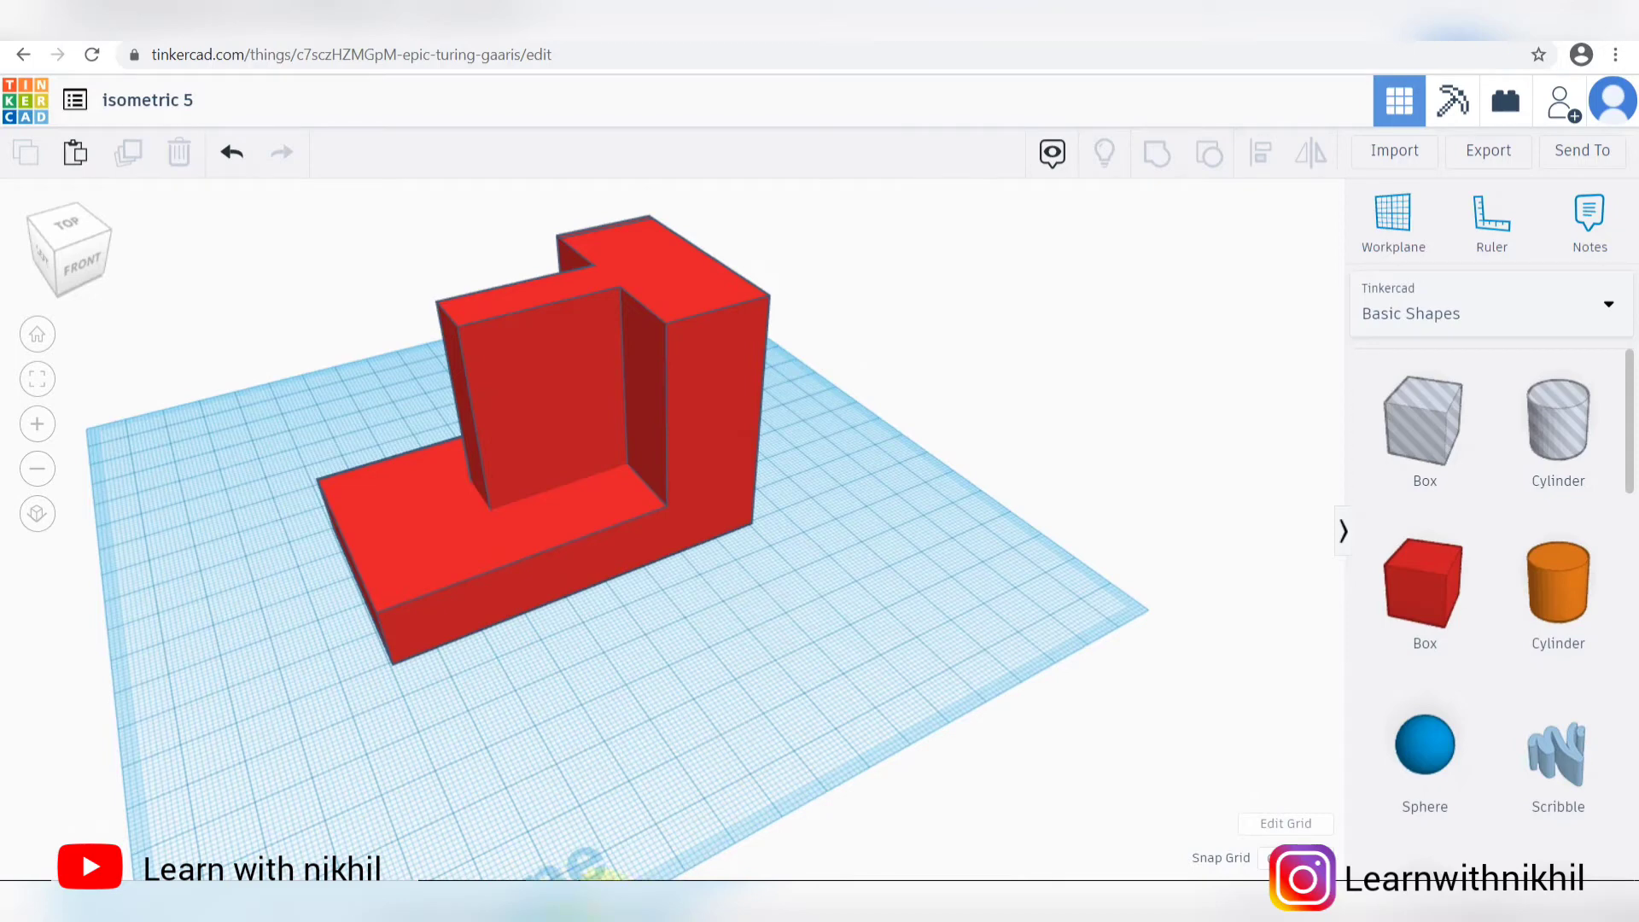
# Step: Check the rib's slope in the dimensioned drawing and place a new hole box beside the base's front left corner
pyautogui.moveTo(604, 903)
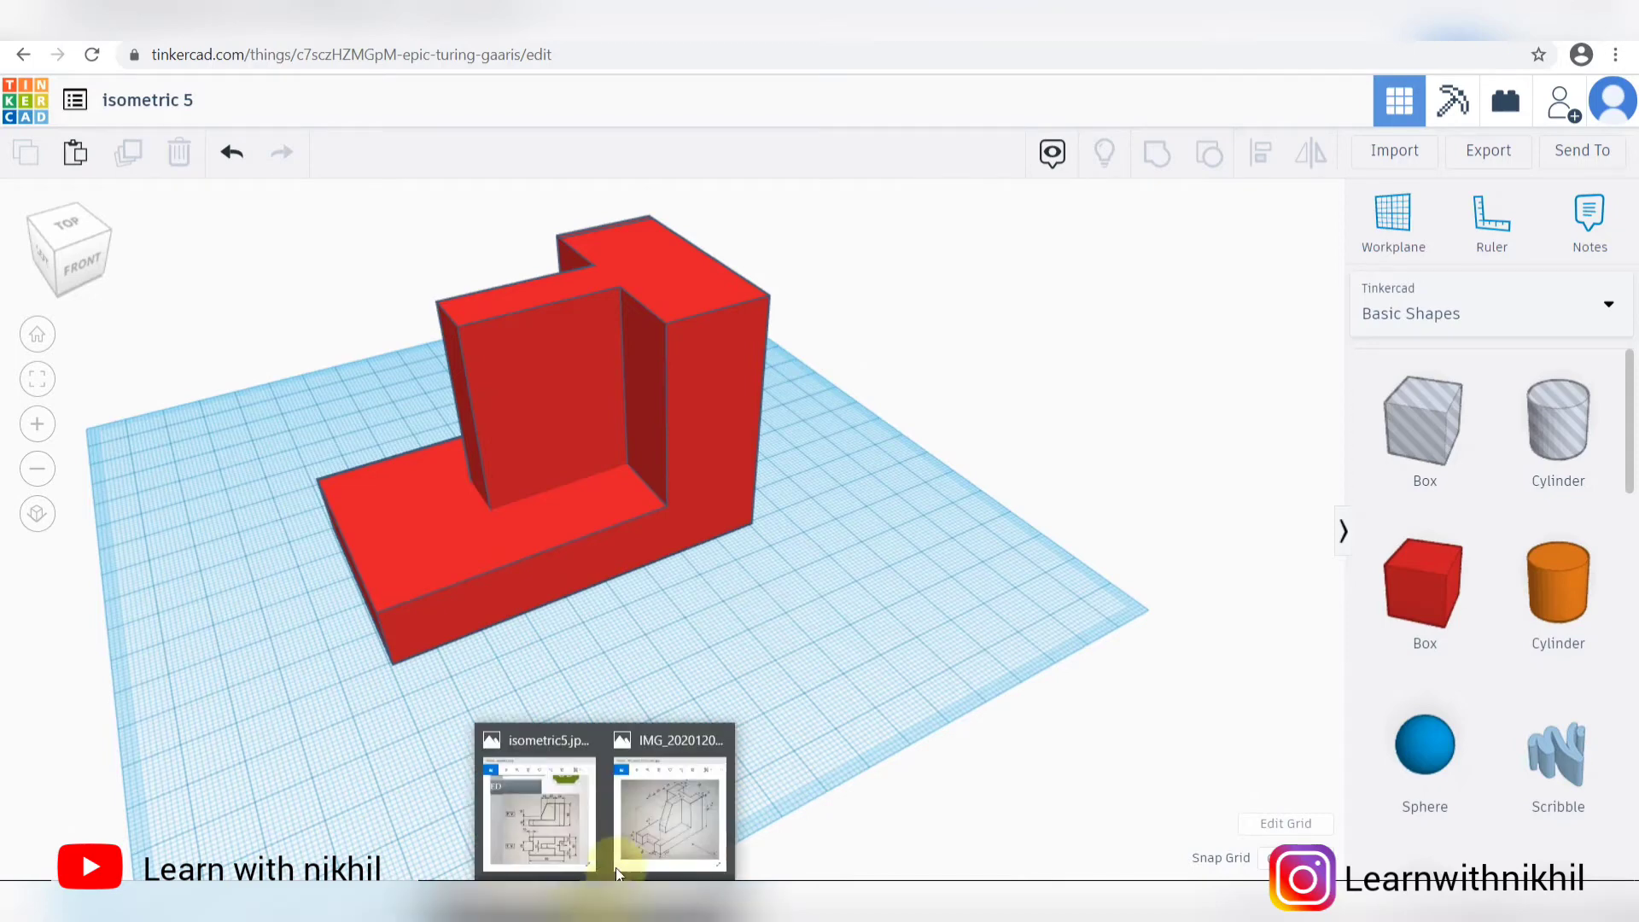
pyautogui.click(555, 823)
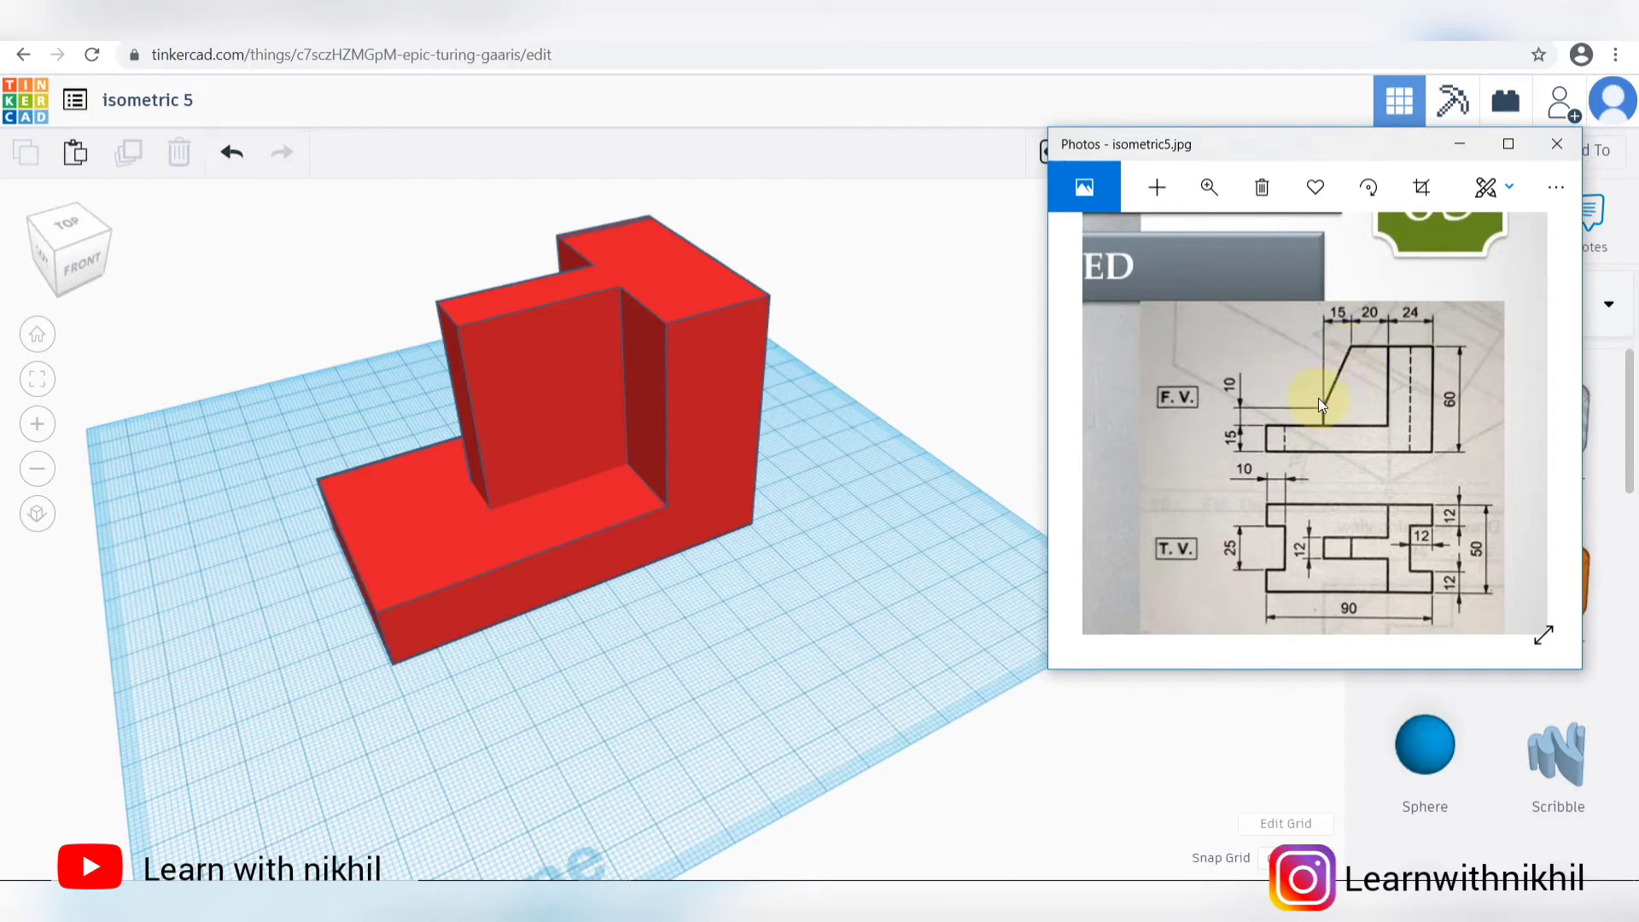
pyautogui.click(882, 316)
pyautogui.scroll(-1, 710, 266)
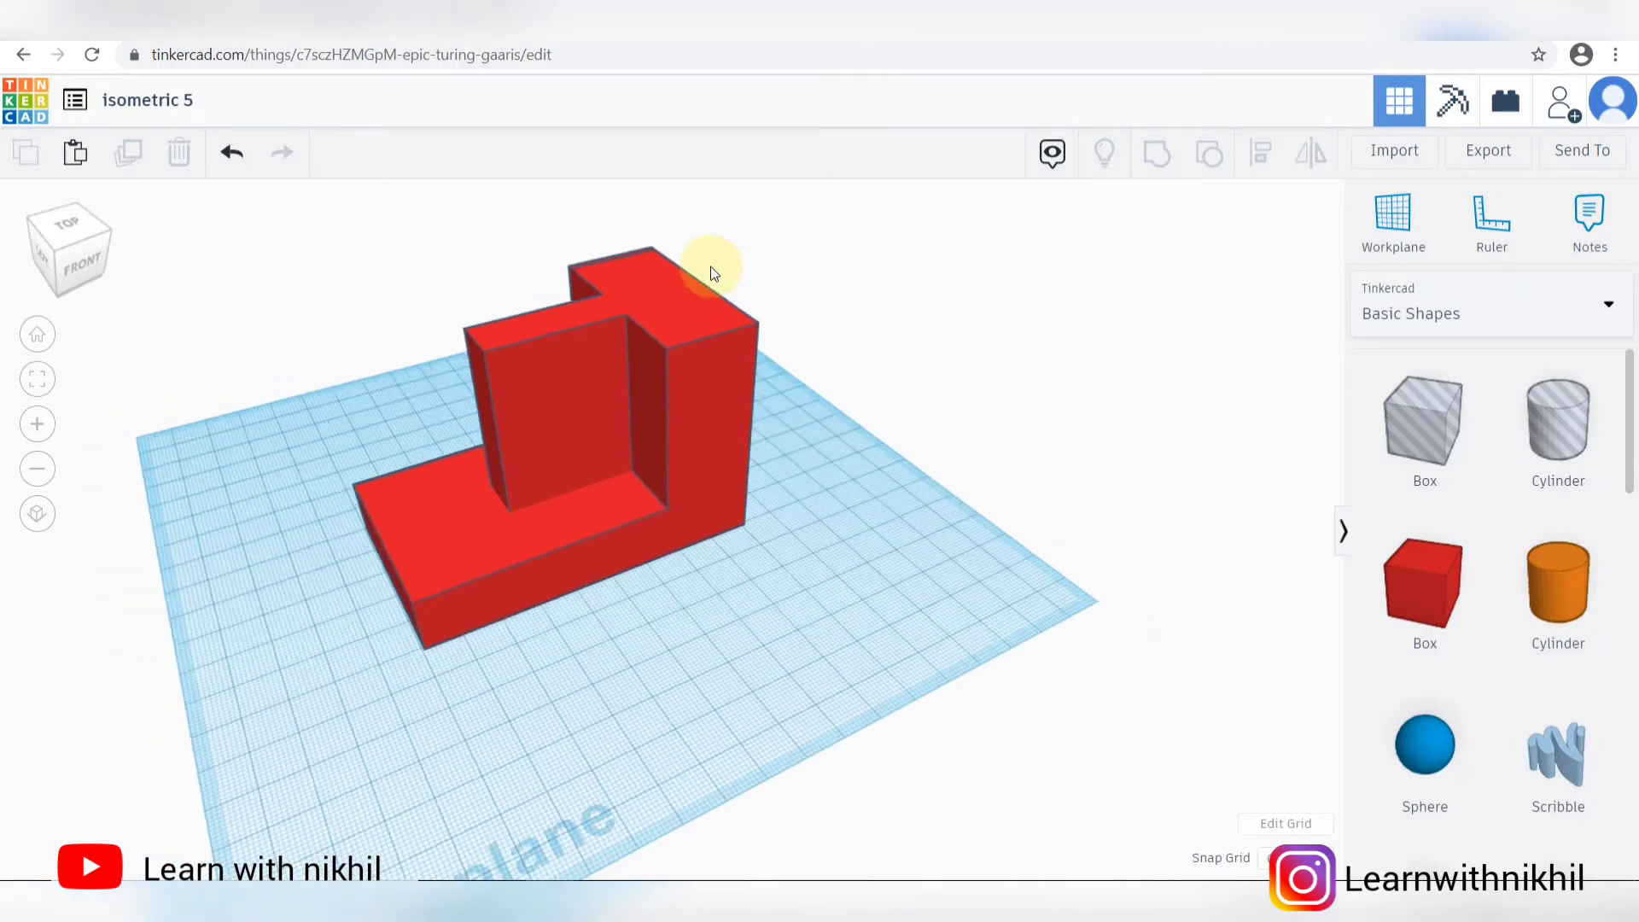
pyautogui.scroll(1, 453, 304)
pyautogui.moveTo(468, 267); pyautogui.dragTo(461, 235, button='right')
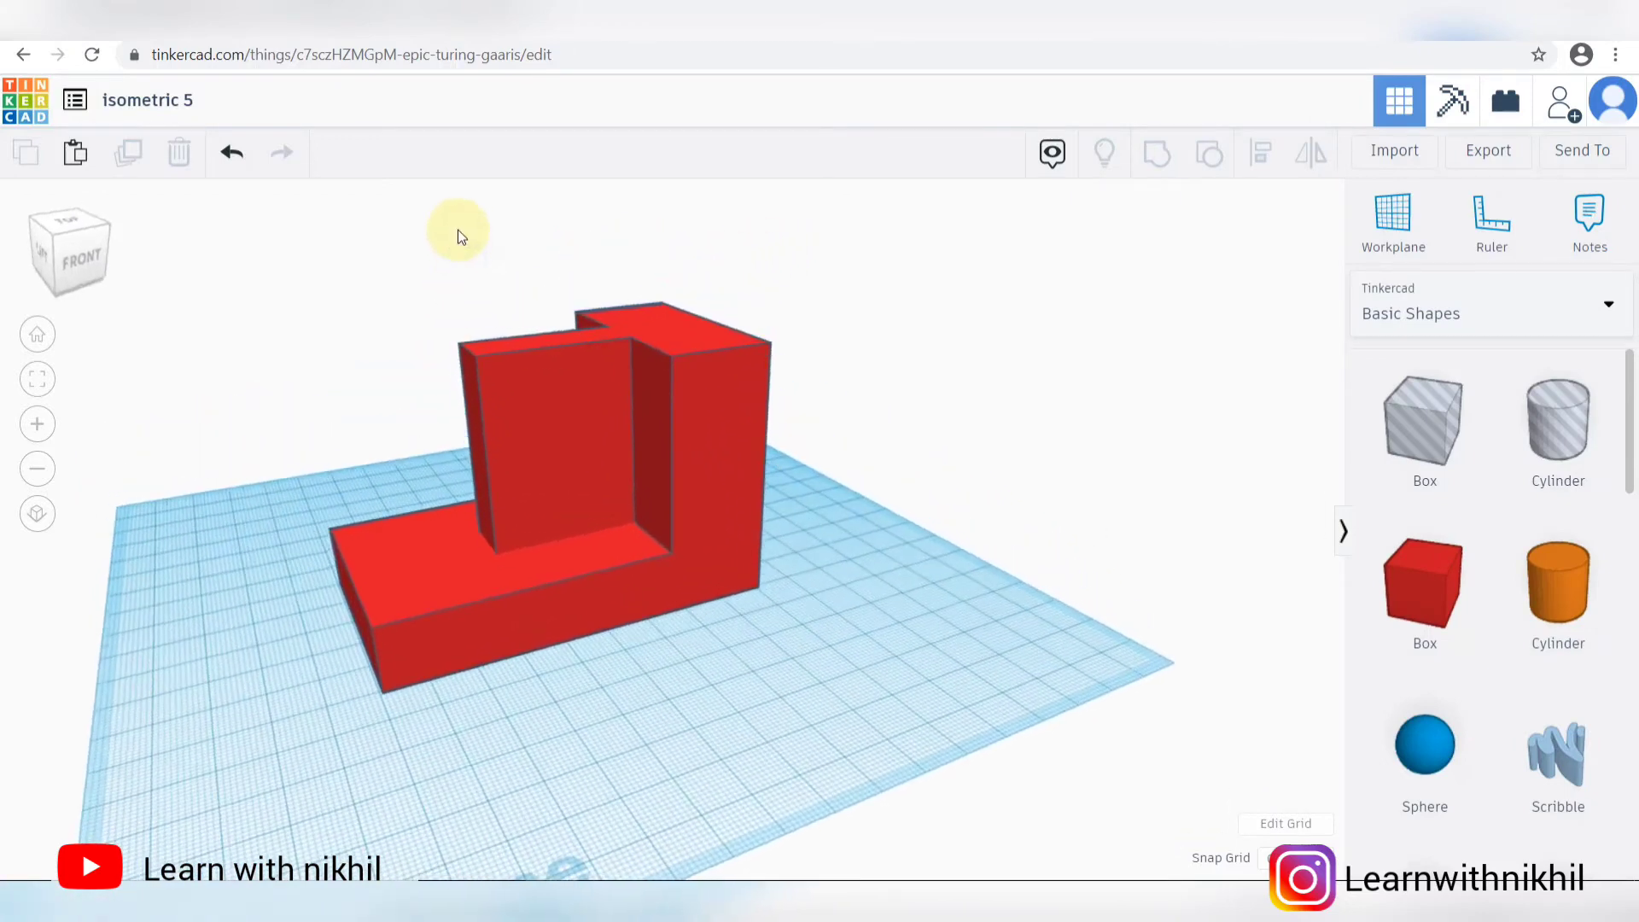
pyautogui.moveTo(1418, 414); pyautogui.dragTo(372, 679)
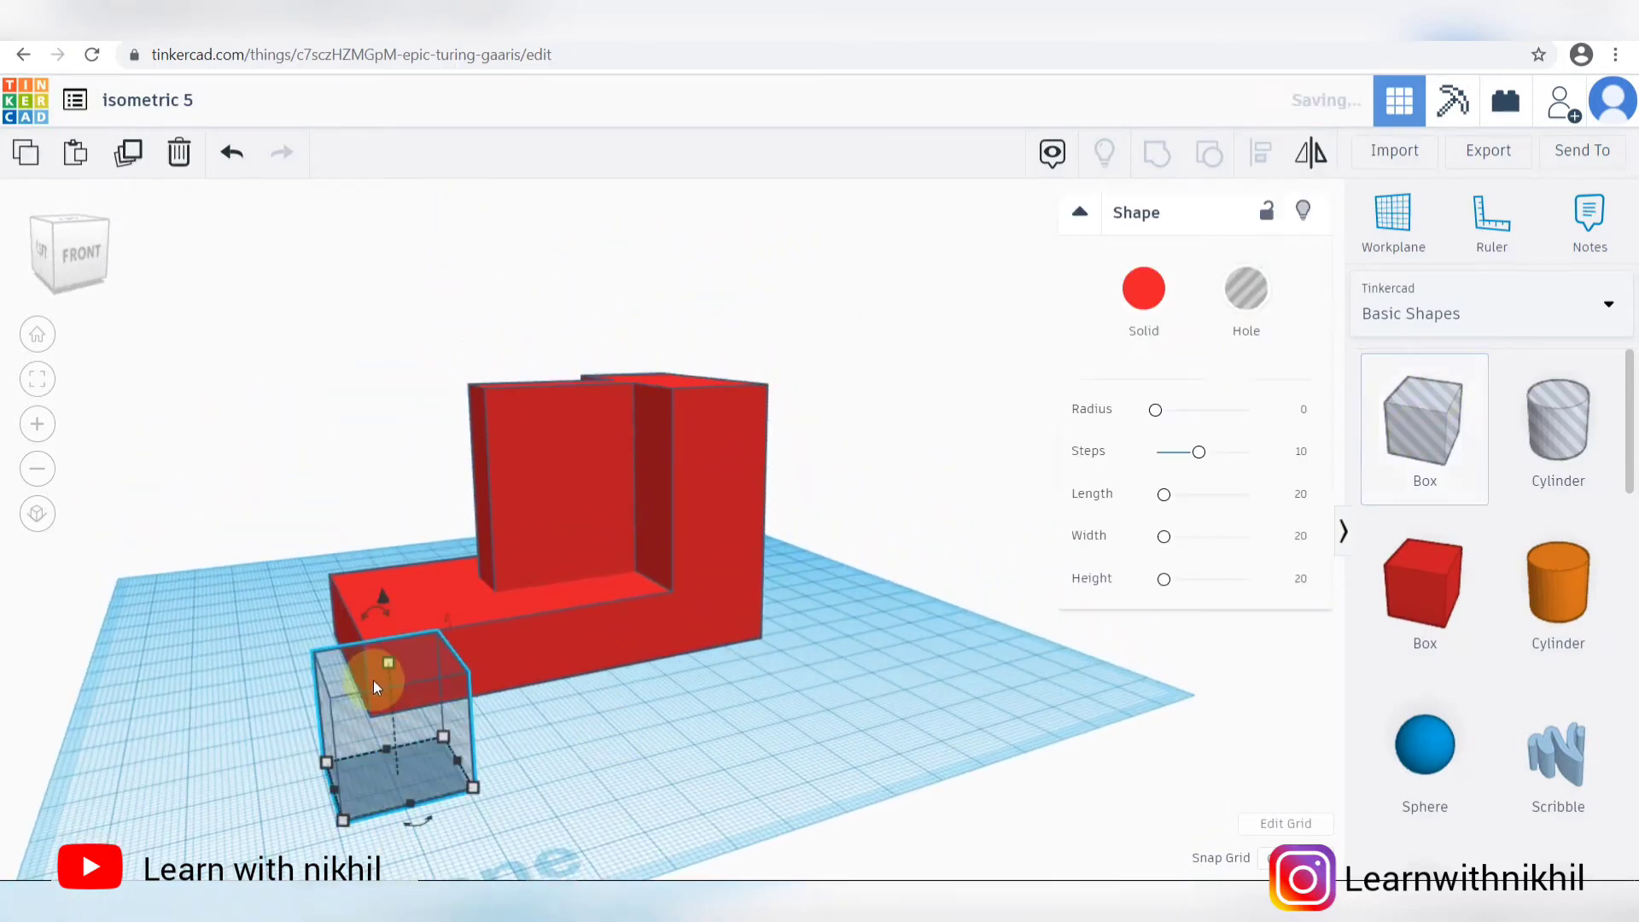
# Step: Lift the hole box, tilt it onto its edge over the base and lower it in small steps beside the rib
pyautogui.moveTo(376, 613); pyautogui.dragTo(362, 367)
pyautogui.moveTo(639, 653); pyautogui.dragTo(832, 598, button='right')
pyautogui.moveTo(602, 564); pyautogui.dragTo(329, 565)
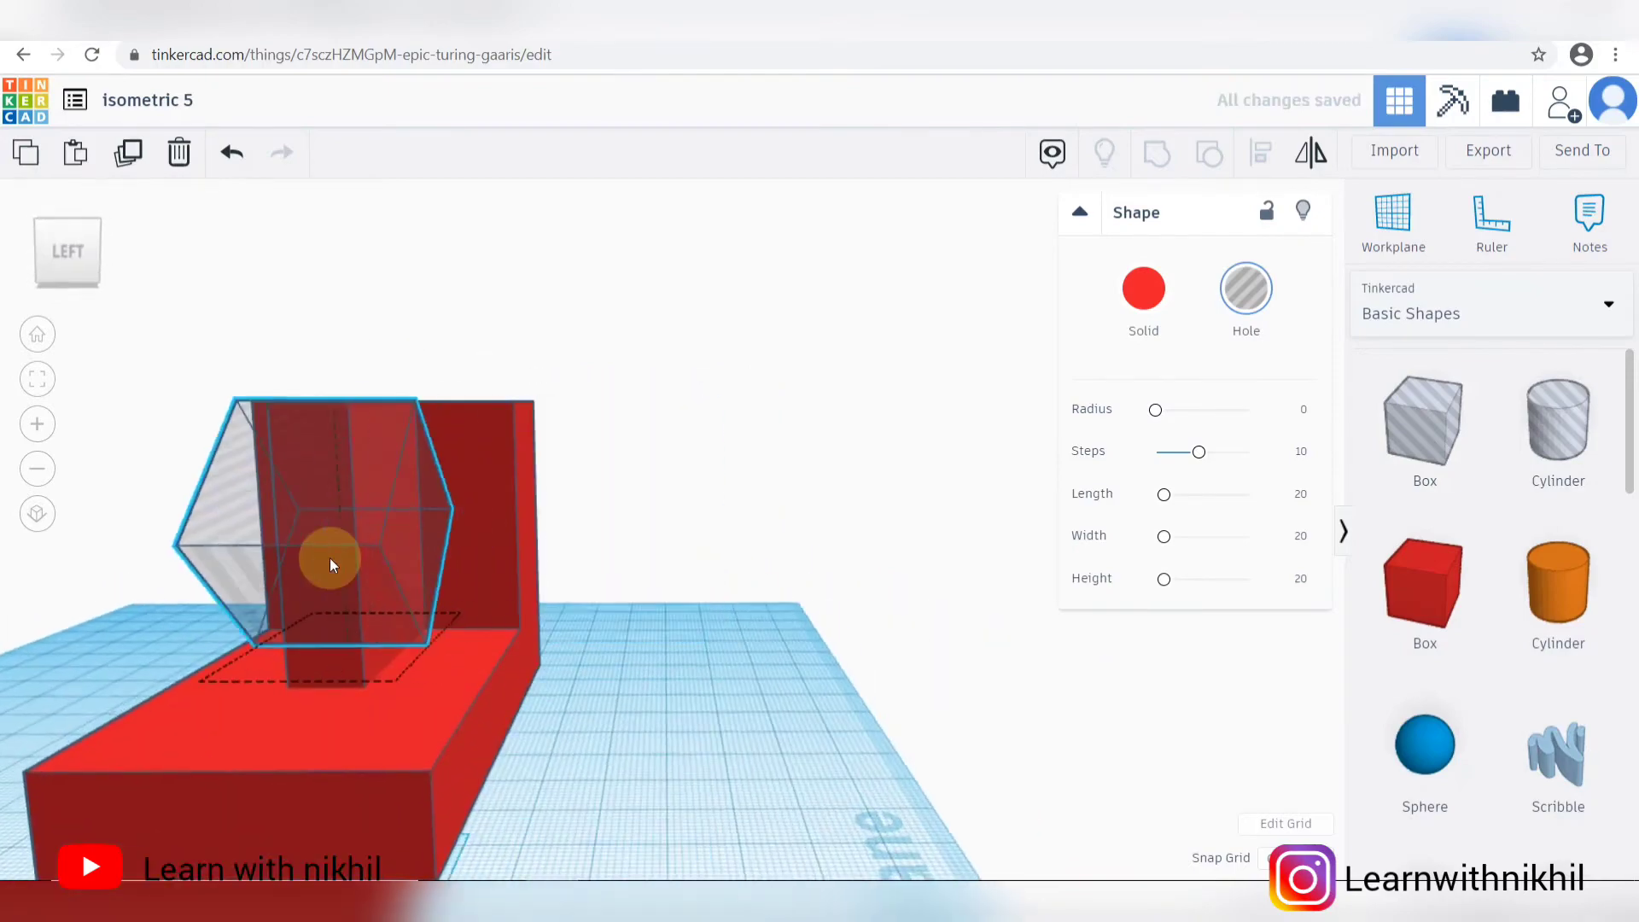
pyautogui.moveTo(329, 558); pyautogui.dragTo(417, 510, button='right')
pyautogui.hotkey('ctrl', 'Down')
pyautogui.hotkey('ctrl', 'Down')
pyautogui.hotkey('ctrl', 'Down')
pyautogui.hotkey('ctrl', 'Down')
pyautogui.hotkey('ctrl', 'Down')
pyautogui.hotkey('ctrl', 'Down')
pyautogui.hotkey('ctrl', 'Down')
pyautogui.hotkey('ctrl', 'Down')
pyautogui.hotkey('ctrl', 'Down')
pyautogui.hotkey('ctrl', 'Down')
pyautogui.hotkey('ctrl', 'Down')
pyautogui.hotkey('ctrl', 'Down')
pyautogui.hotkey('ctrl', 'Down')
pyautogui.hotkey('ctrl', 'Down')
pyautogui.hotkey('ctrl', 'Down')
pyautogui.hotkey('ctrl', 'Down')
pyautogui.hotkey('ctrl', 'Down')
# Step: Move the tilted hole box over the rib's left end and stretch it upward so its lower face follows the rib's slope
pyautogui.moveTo(342, 576); pyautogui.dragTo(516, 541)
pyautogui.moveTo(827, 510); pyautogui.dragTo(815, 547, button='right')
pyautogui.scroll(3, 683, 546)
pyautogui.moveTo(346, 391); pyautogui.dragTo(413, 48)
pyautogui.moveTo(495, 461); pyautogui.dragTo(517, 438, button='right')
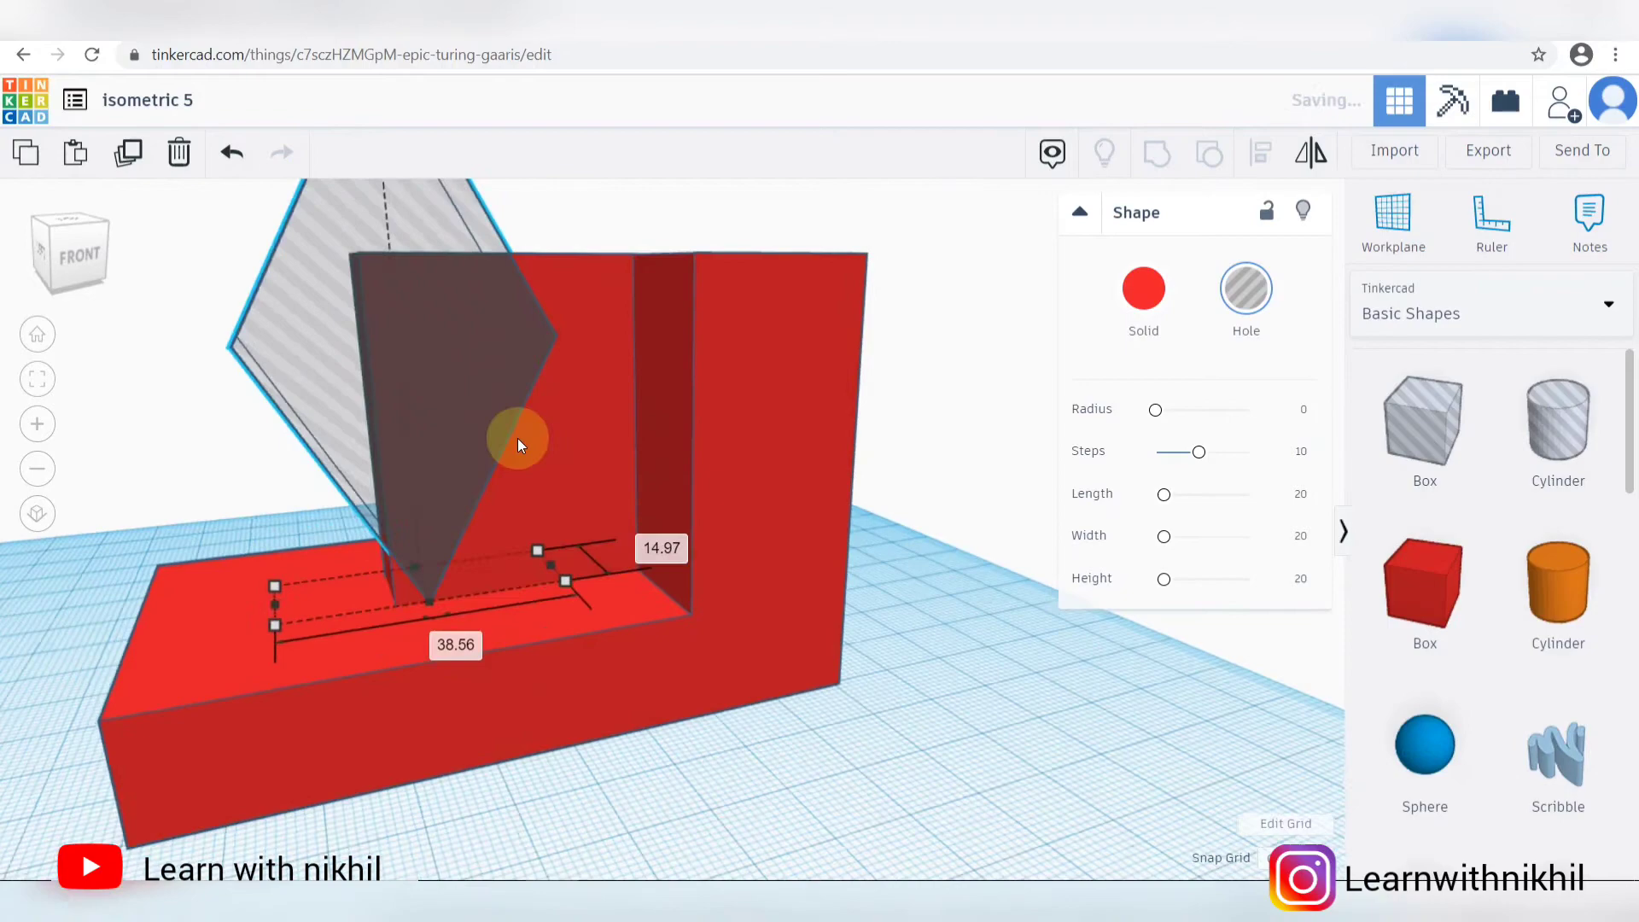
pyautogui.scroll(-3, 518, 438)
pyautogui.moveTo(495, 235); pyautogui.dragTo(464, 75)
pyautogui.moveTo(526, 469); pyautogui.dragTo(500, 465)
pyautogui.moveTo(745, 295); pyautogui.dragTo(695, 326, button='right')
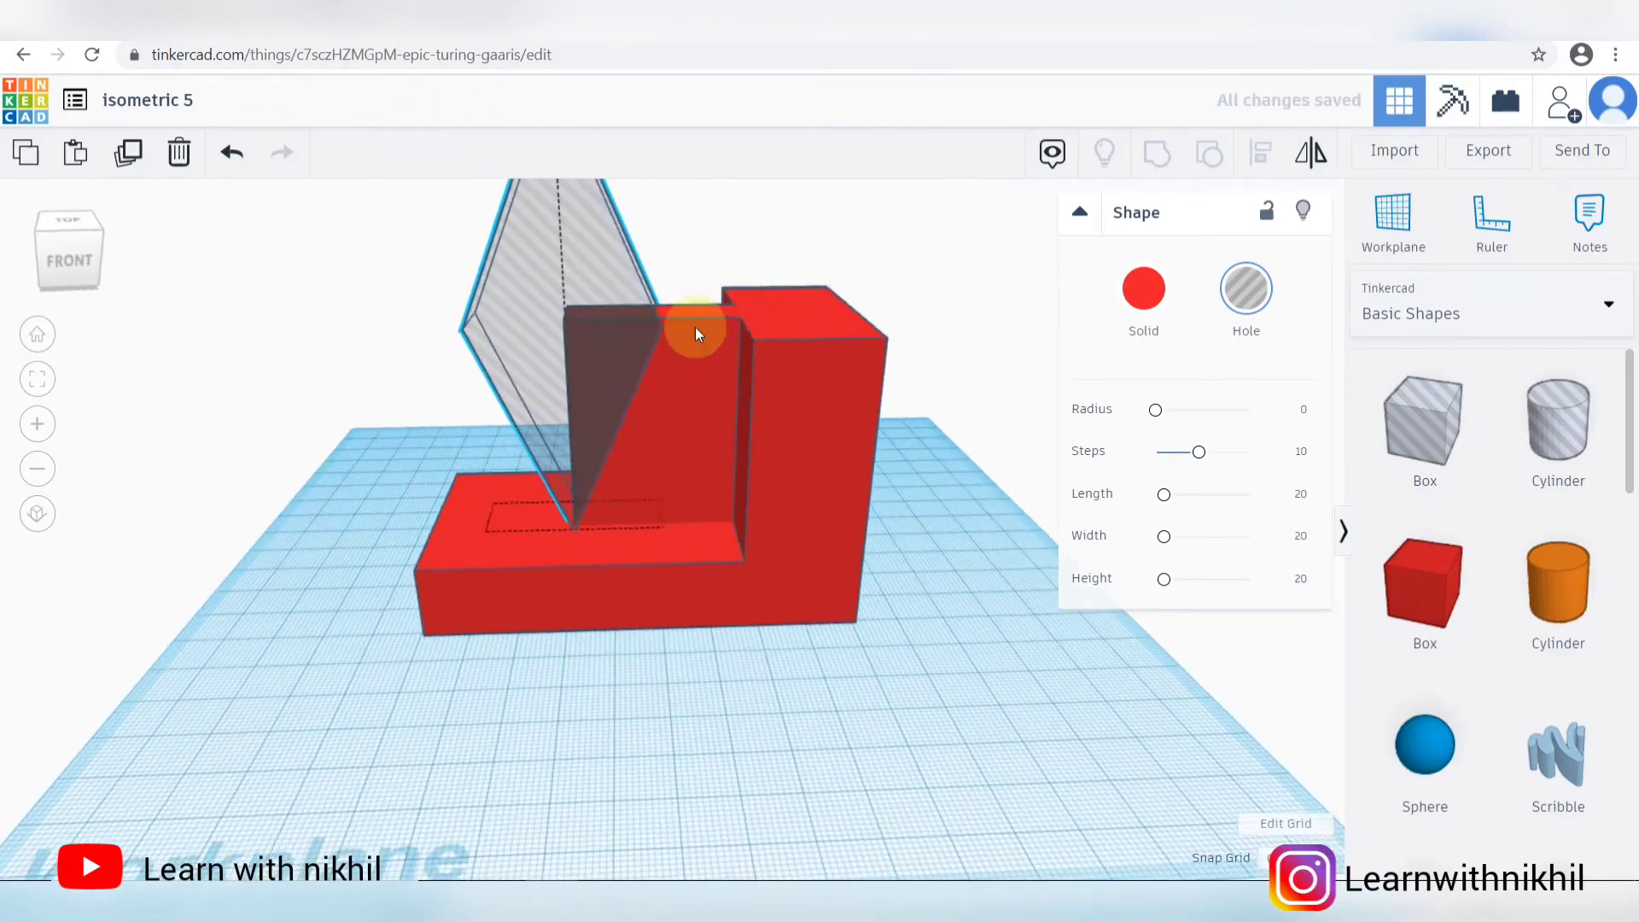
# Step: Set the tilted hole box's elevation above the workplane to 25 mm
pyautogui.scroll(-3, 695, 334)
pyautogui.moveTo(610, 249); pyautogui.dragTo(610, 243)
pyautogui.click(781, 538)
pyautogui.write('25')
pyautogui.press('Return')
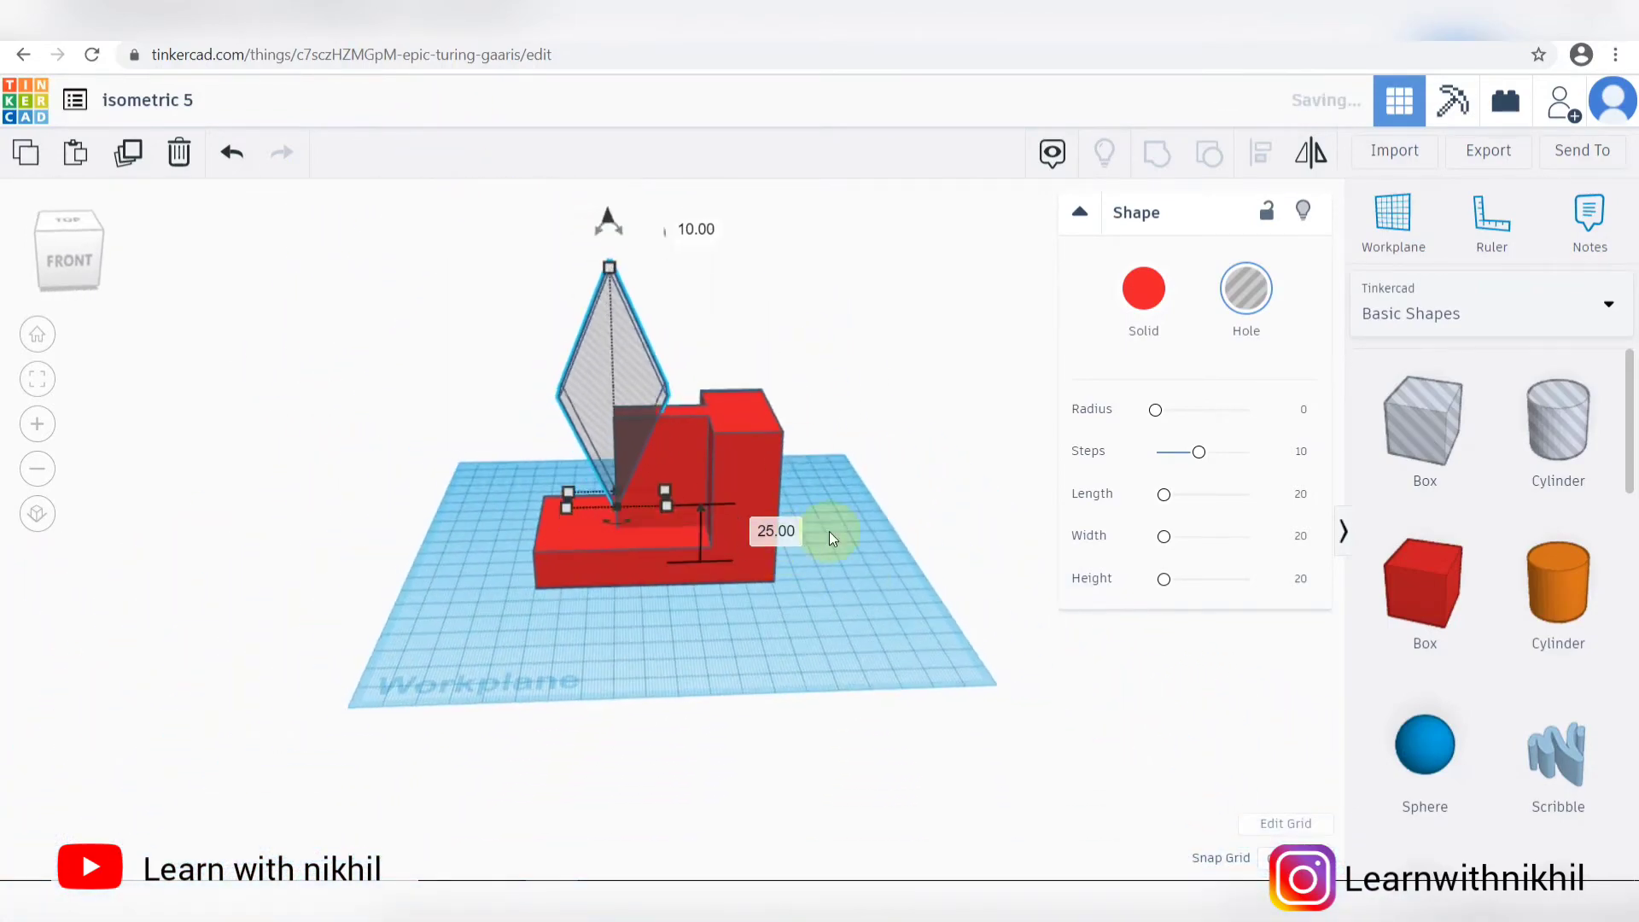
# Step: Group the tilted hole box with the red part to cut the rib's sloped edge and inspect the result
pyautogui.click(834, 439)
pyautogui.moveTo(835, 438); pyautogui.dragTo(839, 394, button='right')
pyautogui.hotkey('ctrl', 'a')
pyautogui.click(1158, 153)
pyautogui.moveTo(410, 513); pyautogui.dragTo(586, 496, button='right')
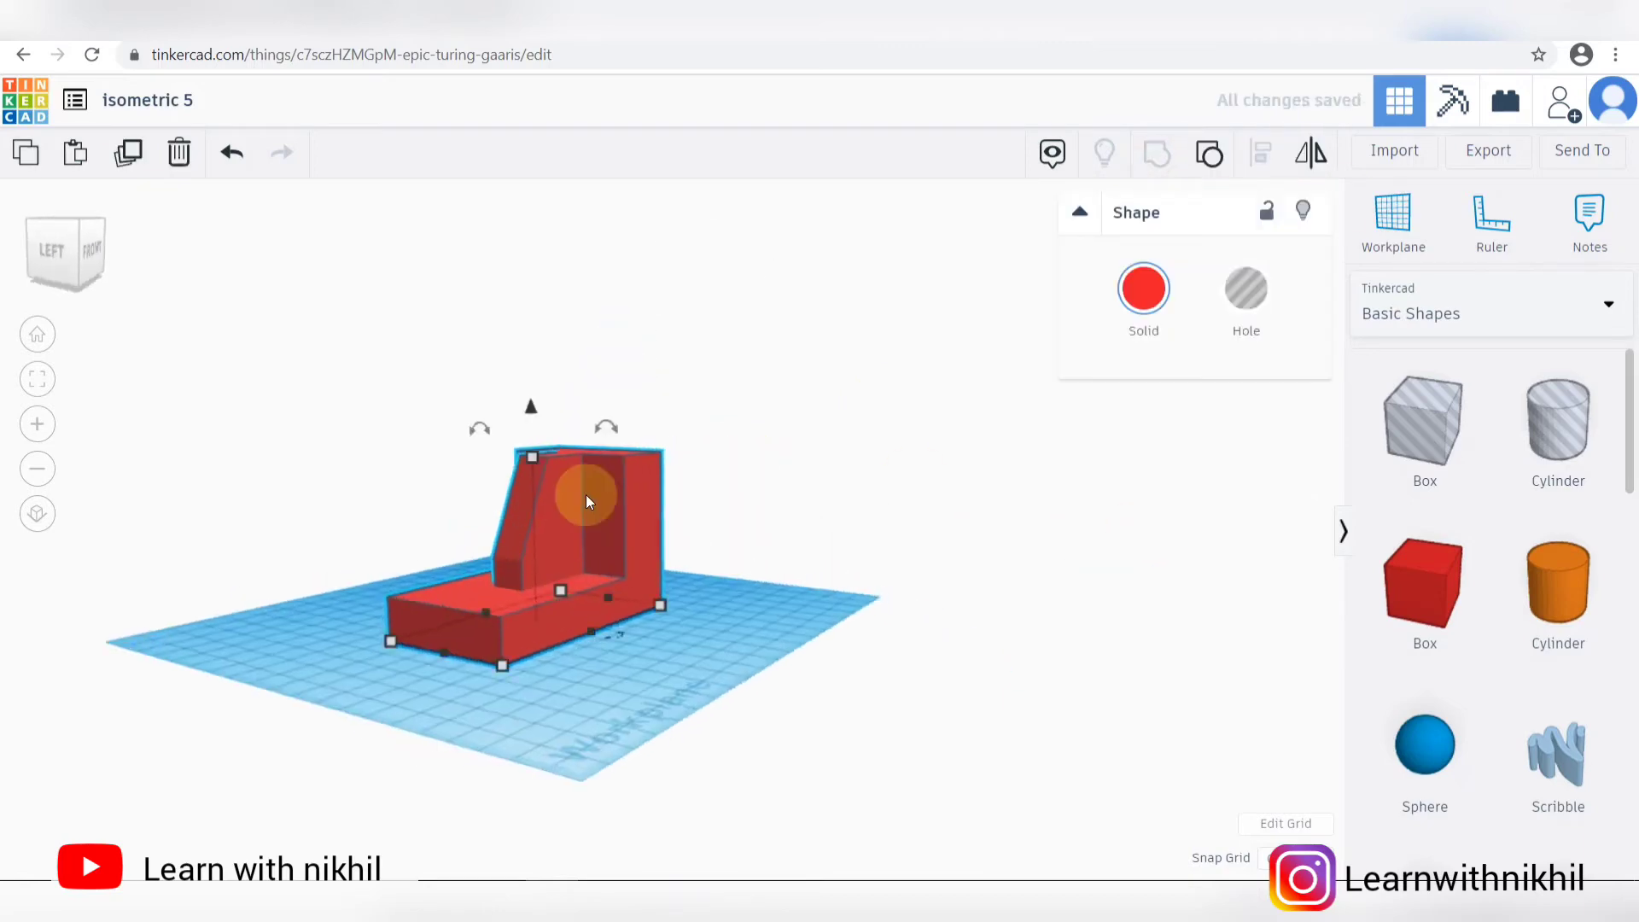
pyautogui.scroll(2, 585, 495)
pyautogui.click(38, 379)
pyautogui.click(997, 533)
pyautogui.moveTo(999, 528); pyautogui.dragTo(776, 577, button='right')
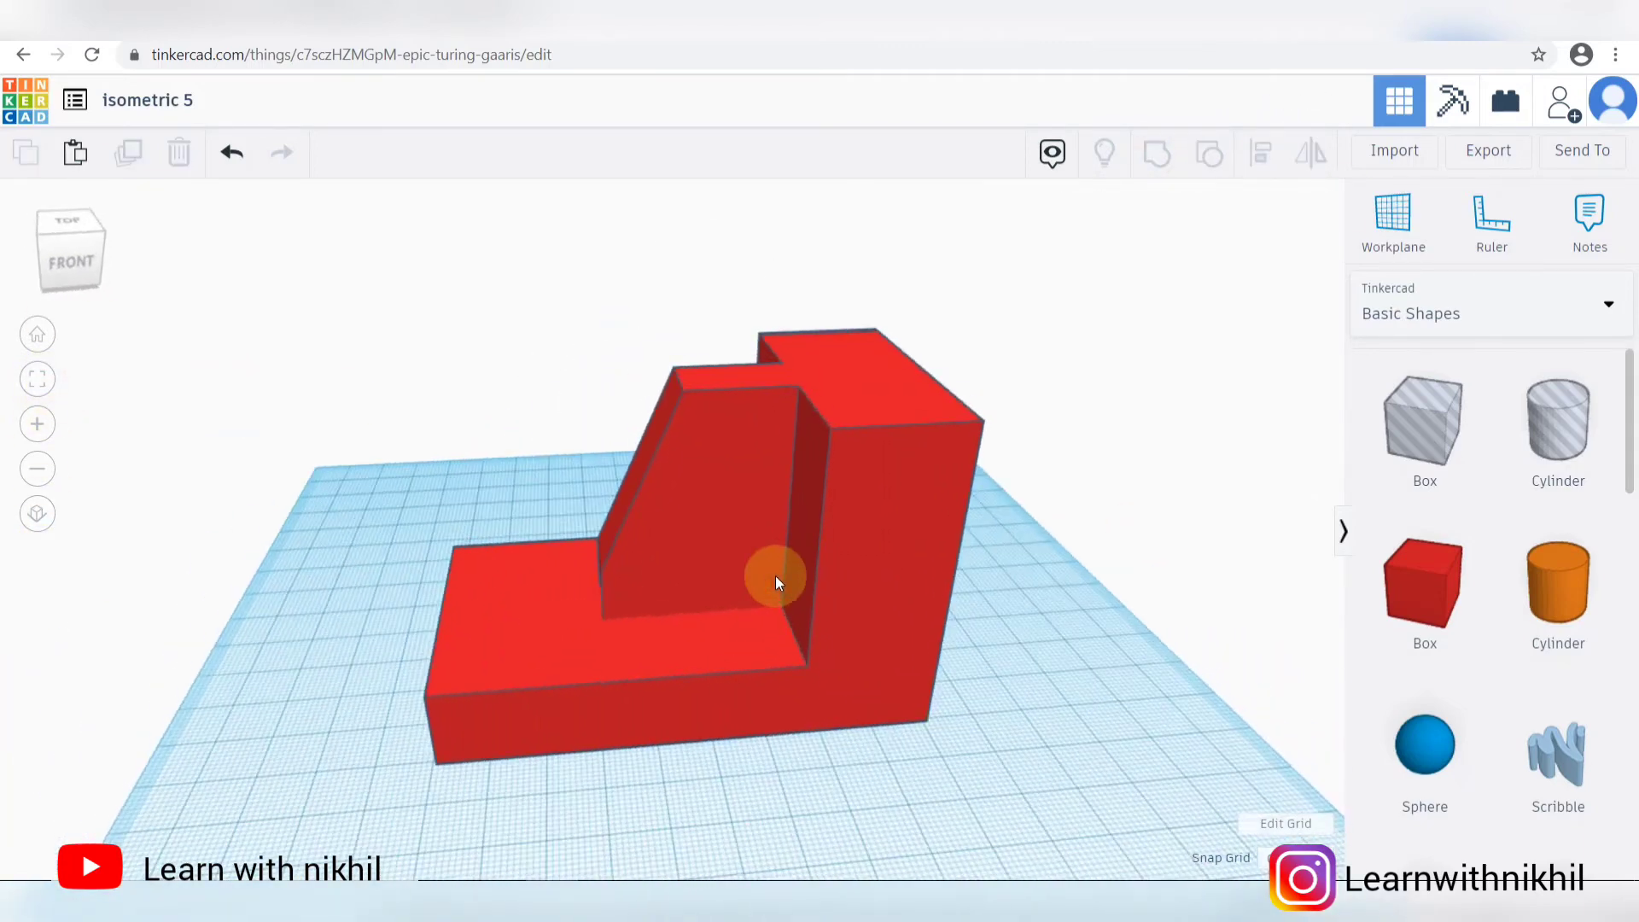
# Step: Check the base slot in the drawing, place a hole box at the base's left end and set its width to 25 mm
pyautogui.moveTo(662, 897)
pyautogui.click(539, 798)
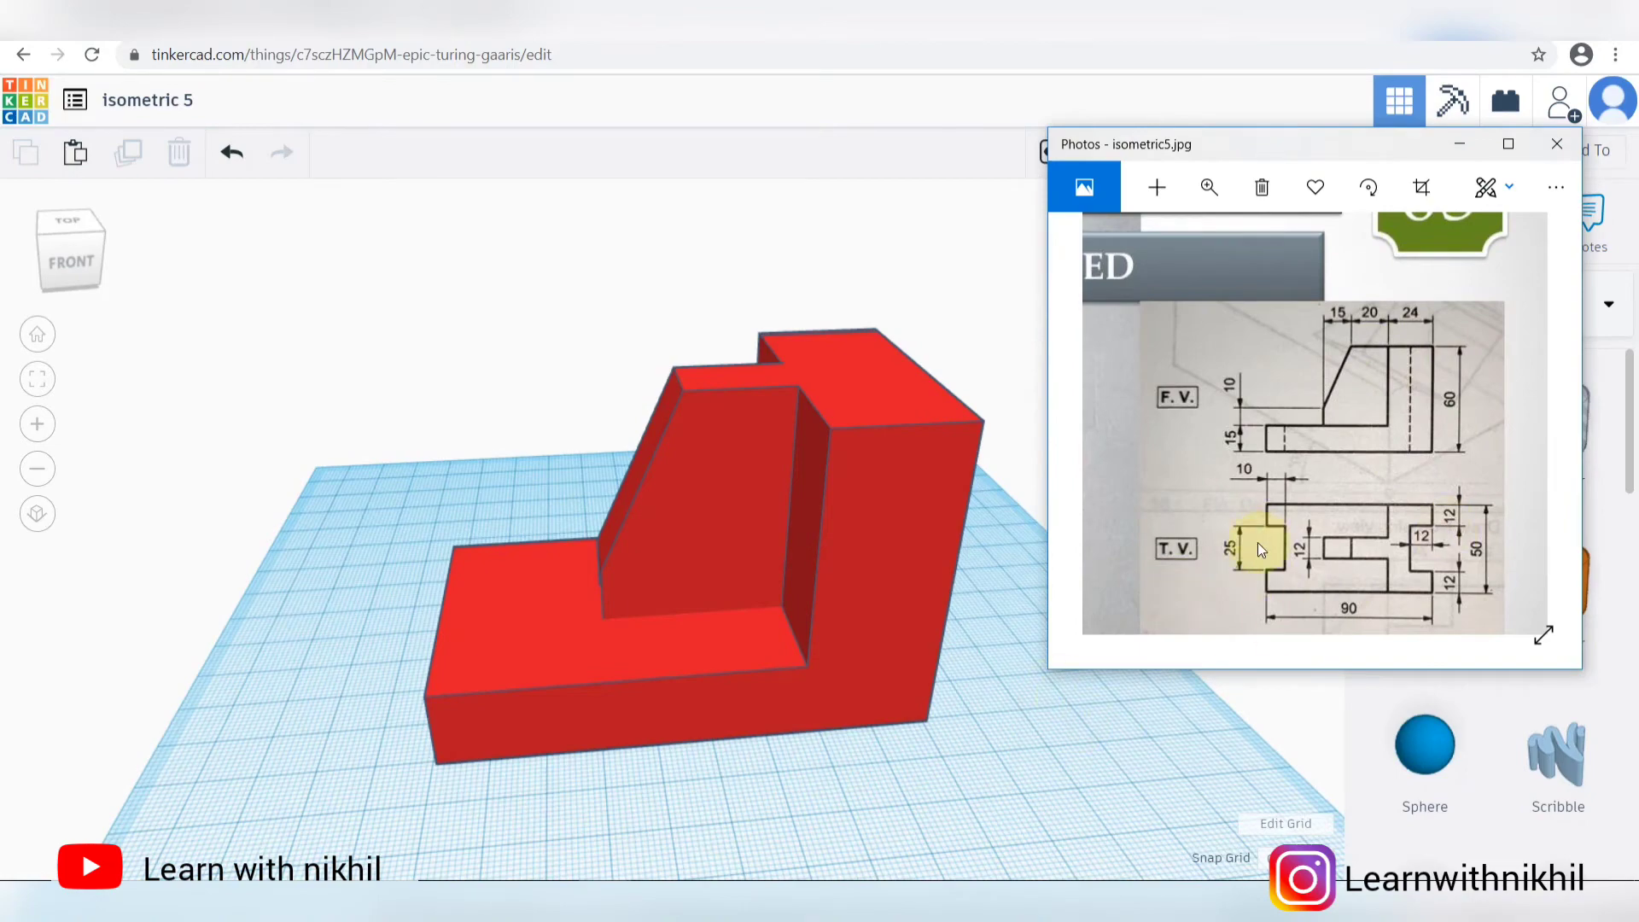
pyautogui.click(1182, 693)
pyautogui.moveTo(1424, 427); pyautogui.dragTo(454, 740)
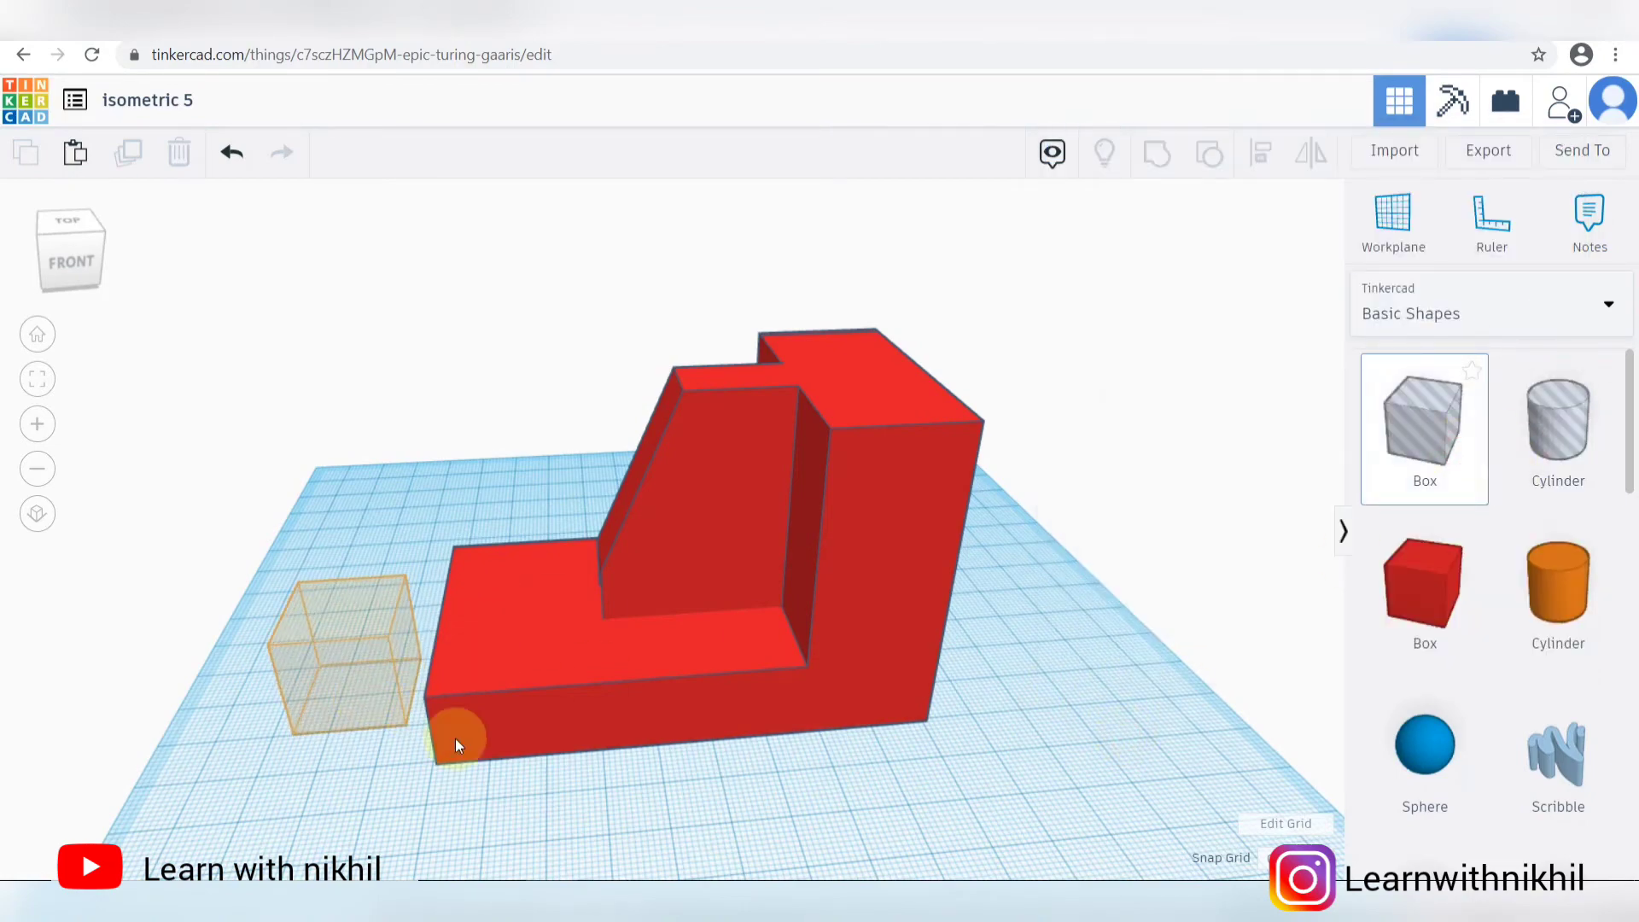
pyautogui.moveTo(454, 739); pyautogui.dragTo(597, 796, button='right')
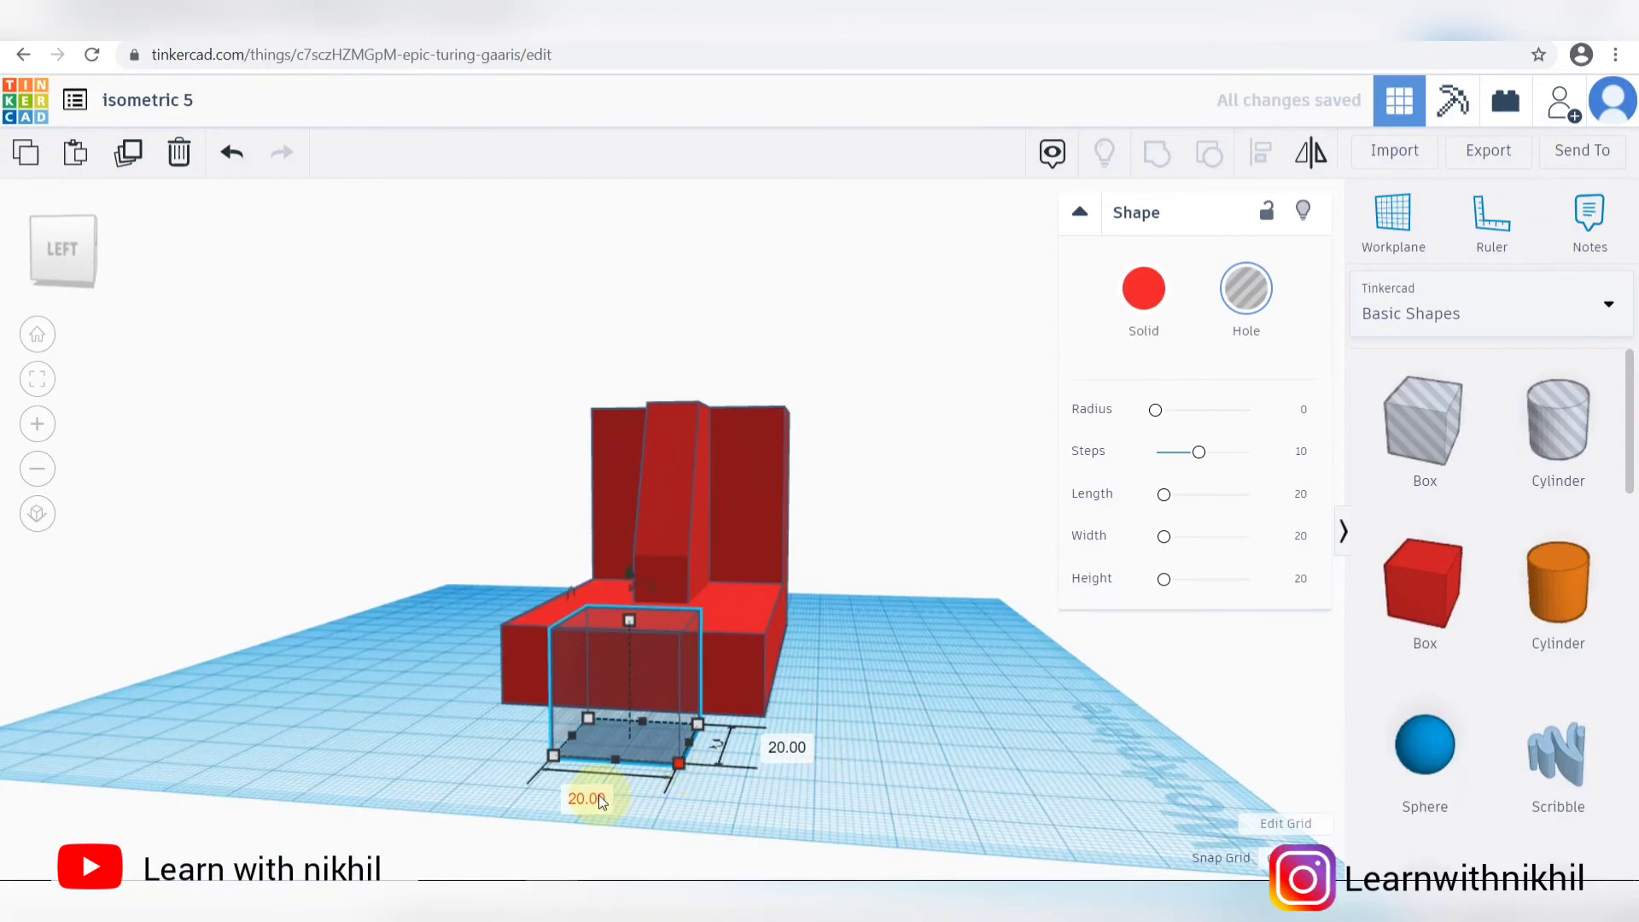
pyautogui.moveTo(878, 702); pyautogui.dragTo(525, 623, button='right')
pyautogui.moveTo(525, 623); pyautogui.dragTo(551, 624)
# Step: Check the slot depth in the drawing and set the hole box's length along the base to 10 mm
pyautogui.moveTo(632, 878)
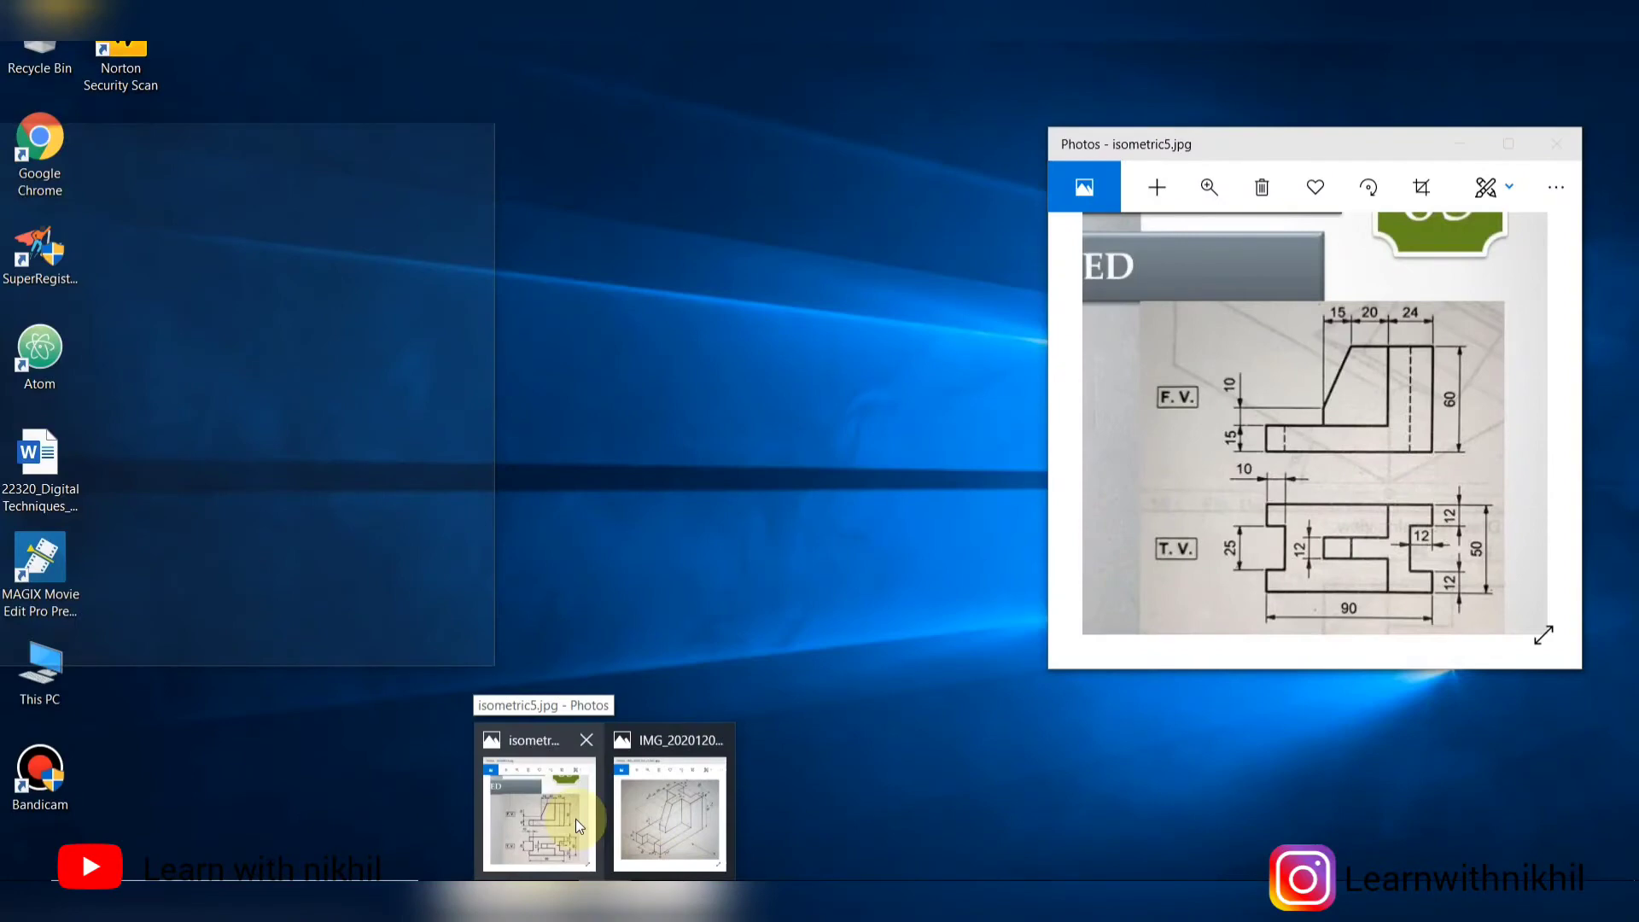
pyautogui.click(575, 818)
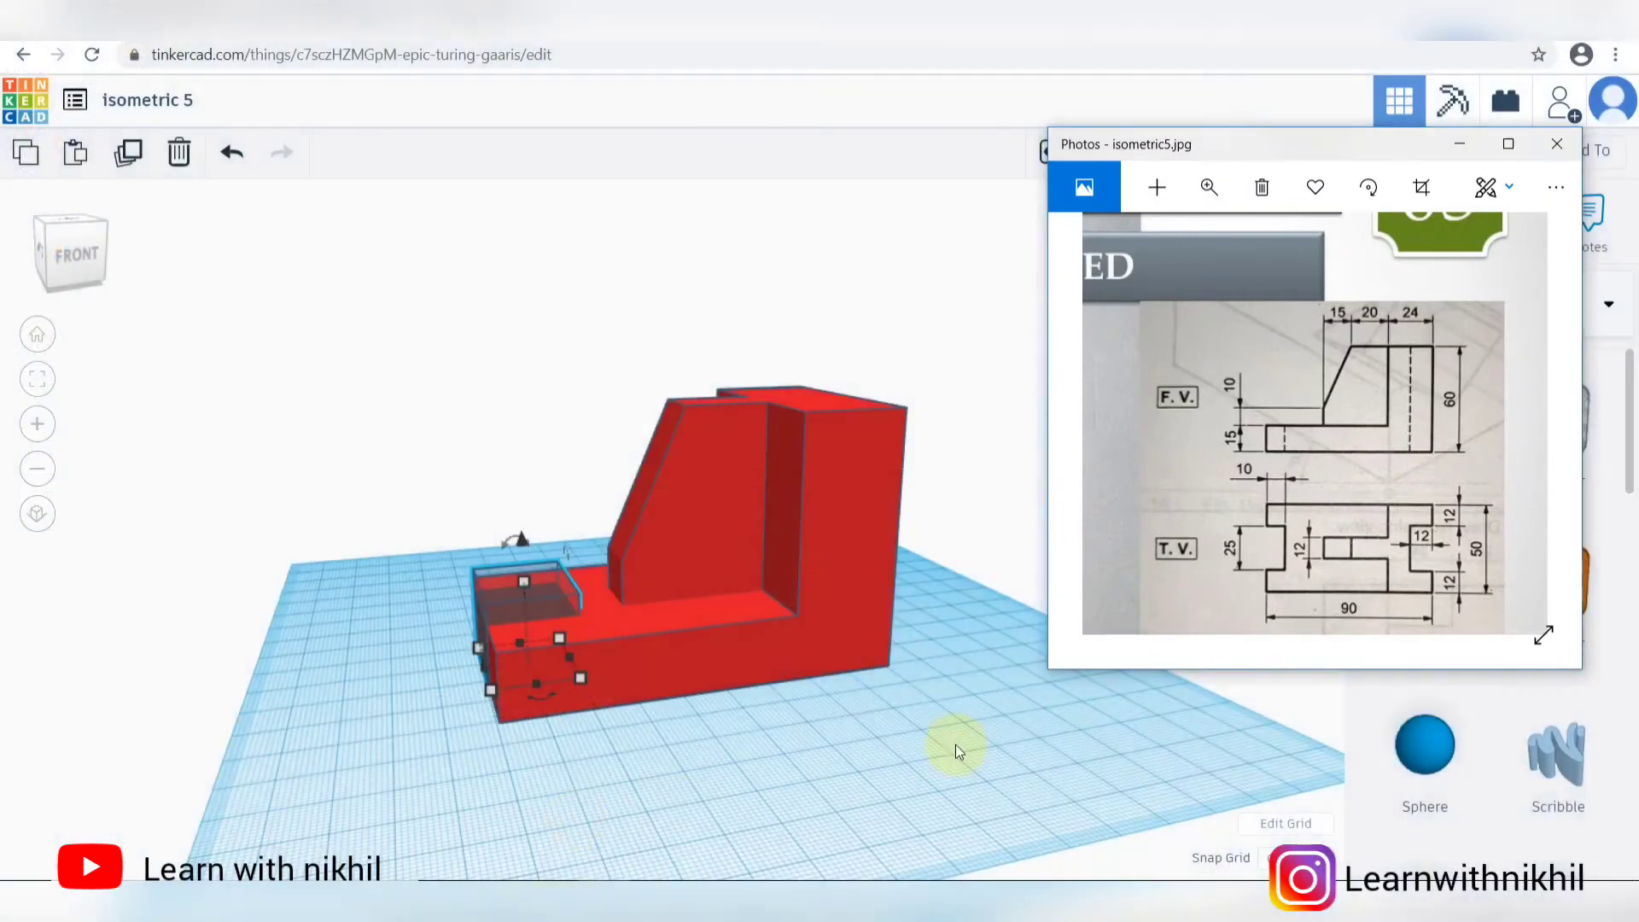
pyautogui.click(581, 679)
pyautogui.click(564, 731)
pyautogui.write('10')
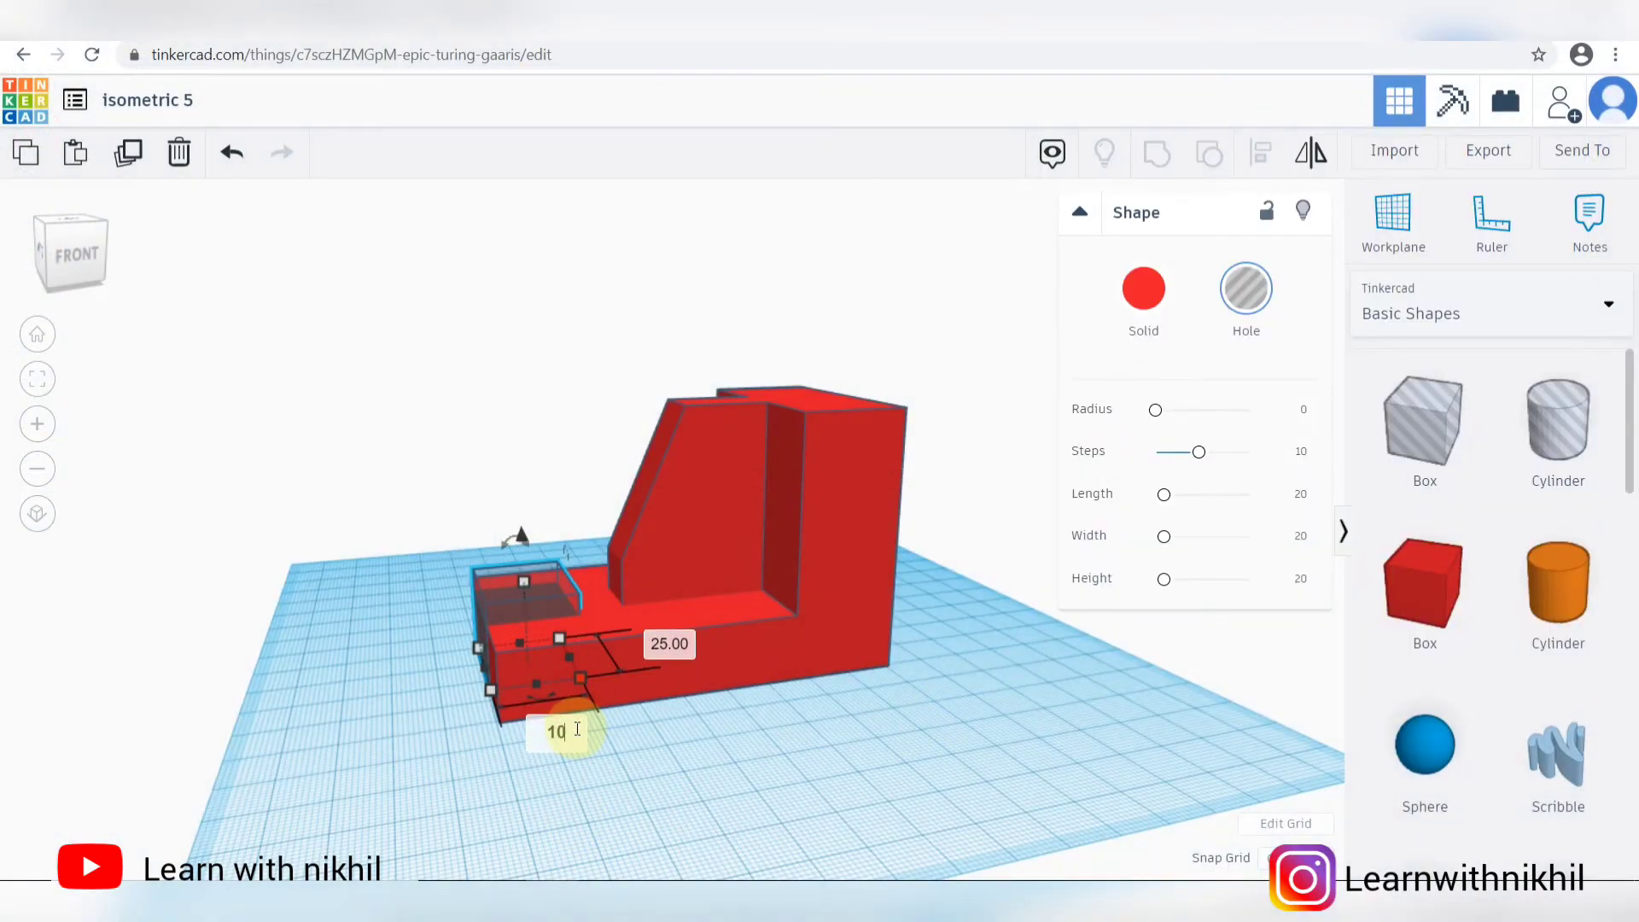
pyautogui.press('Return')
# Step: Centre the 25 mm wide hole box across the base's left end and group it with the part to cut the slot
pyautogui.moveTo(642, 776); pyautogui.dragTo(1002, 787, button='right')
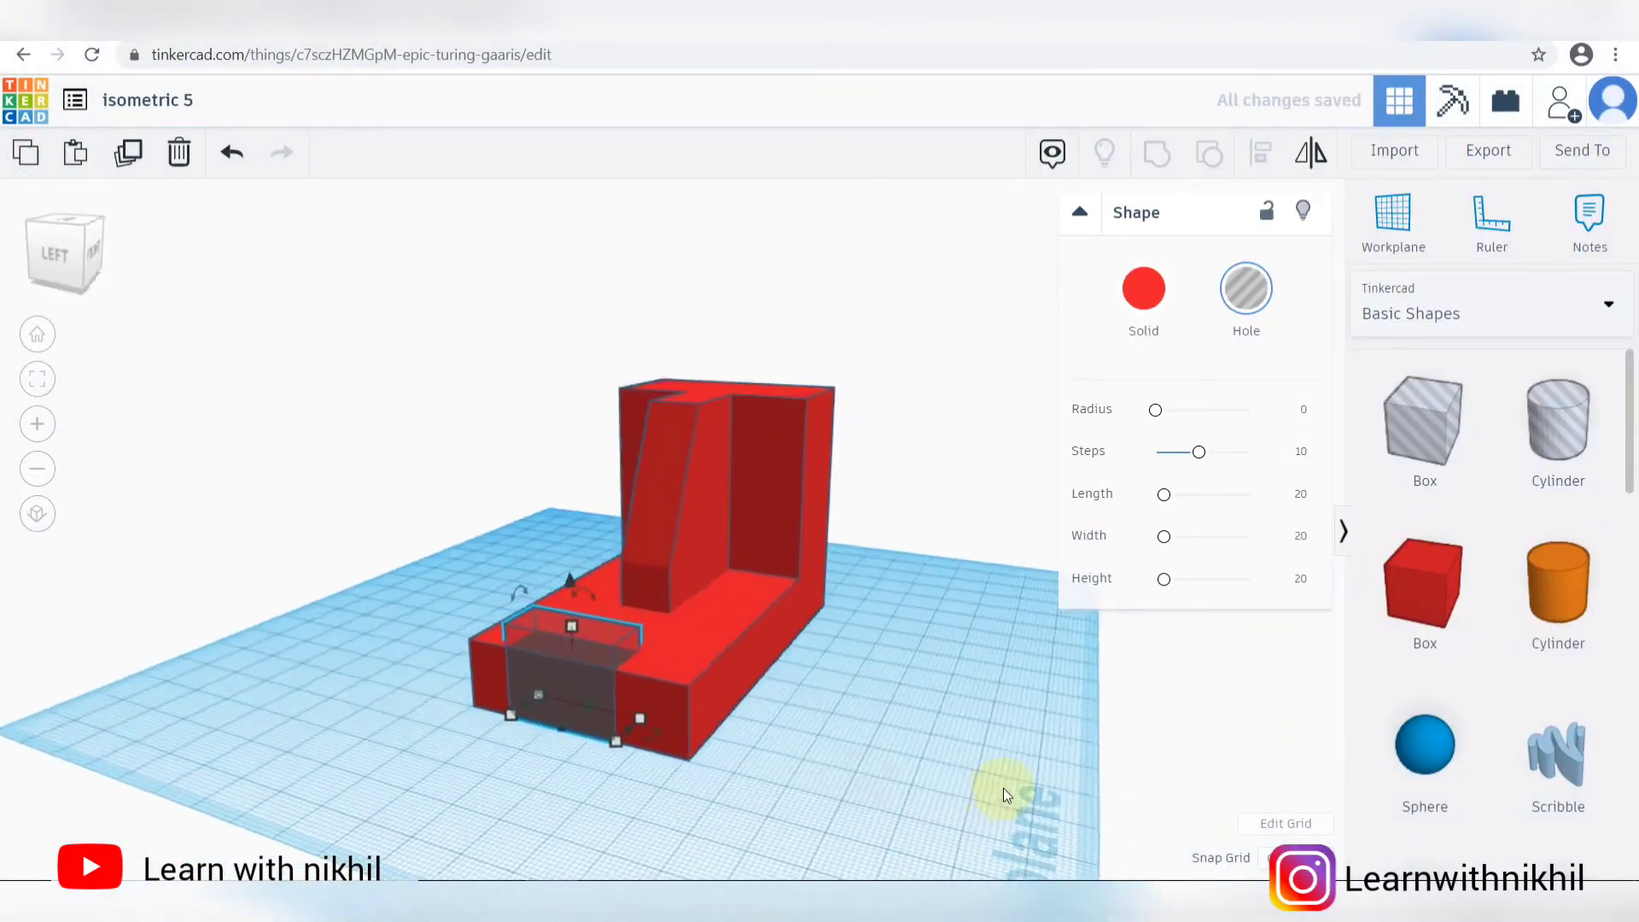
pyautogui.hotkey('ctrl', 'a')
pyautogui.click(1245, 160)
pyautogui.click(566, 754)
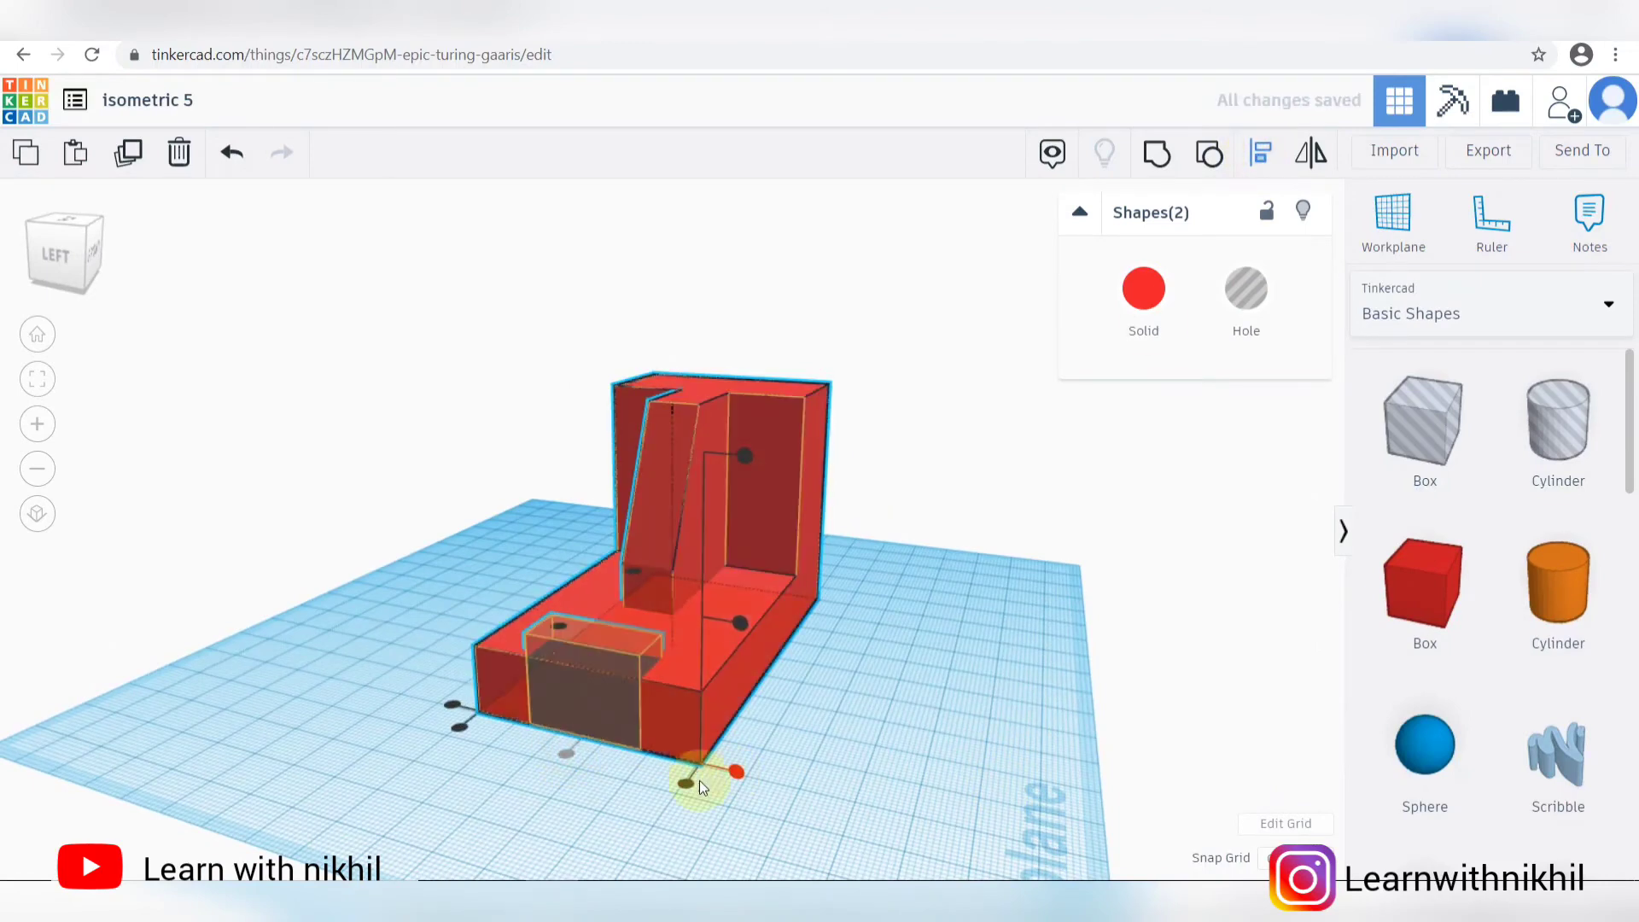
pyautogui.click(1209, 152)
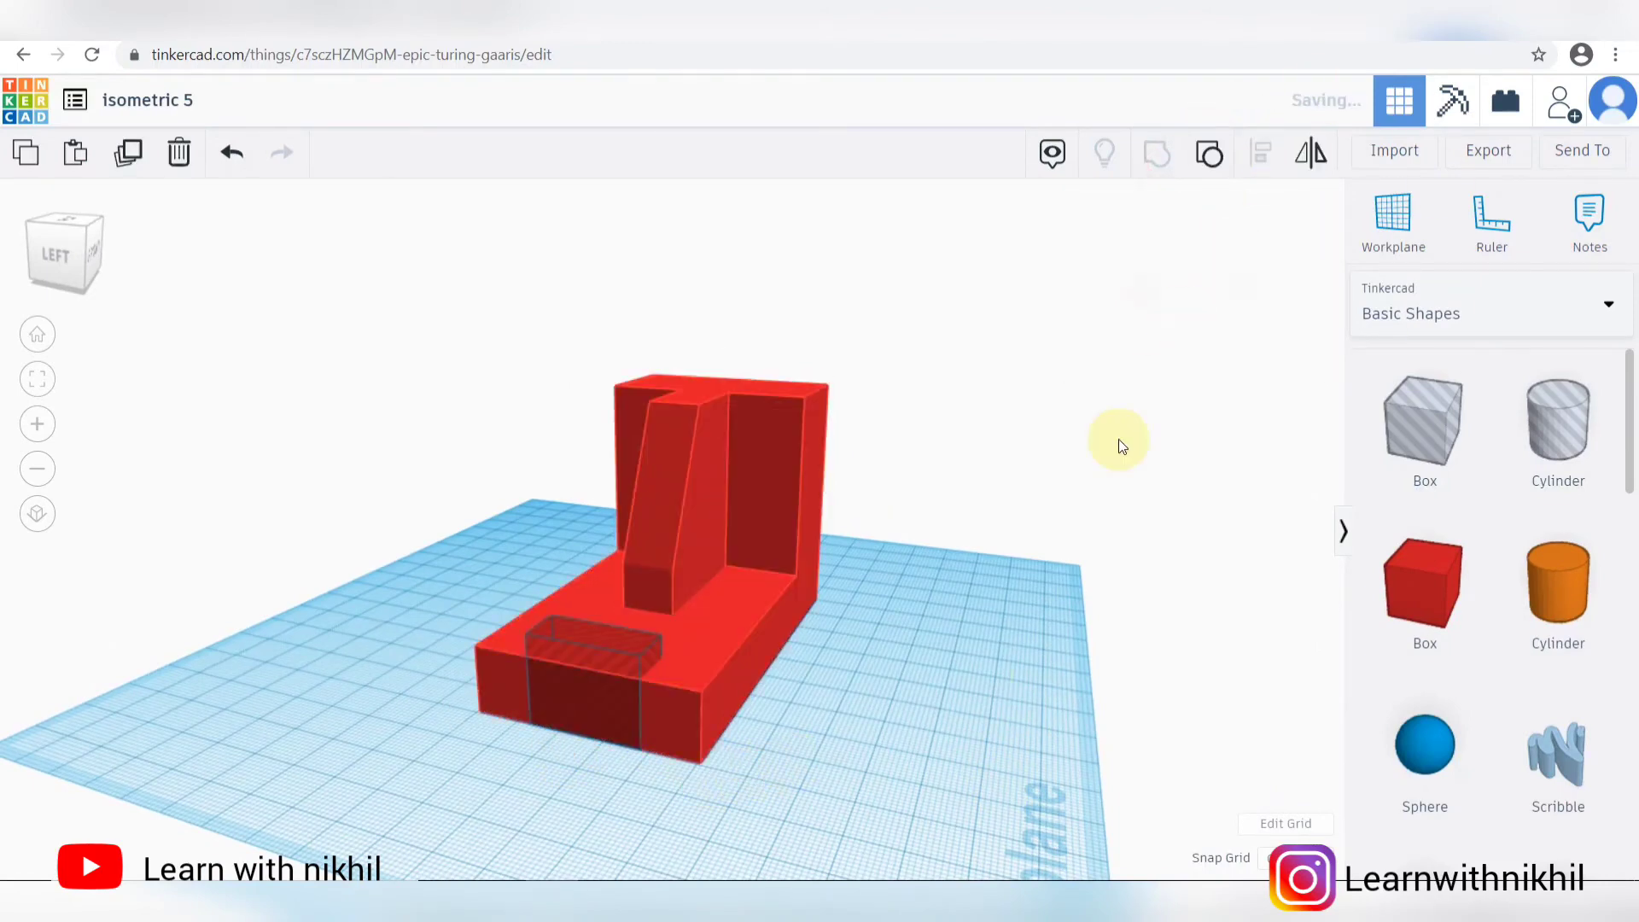
# Step: Place a new hole box beside the part's tall right end and check the rear slot's dimensions in the drawing
pyautogui.click(1064, 597)
pyautogui.moveTo(1064, 597); pyautogui.dragTo(716, 552, button='right')
pyautogui.moveTo(1423, 420); pyautogui.dragTo(917, 670)
pyautogui.moveTo(610, 883)
pyautogui.click(538, 794)
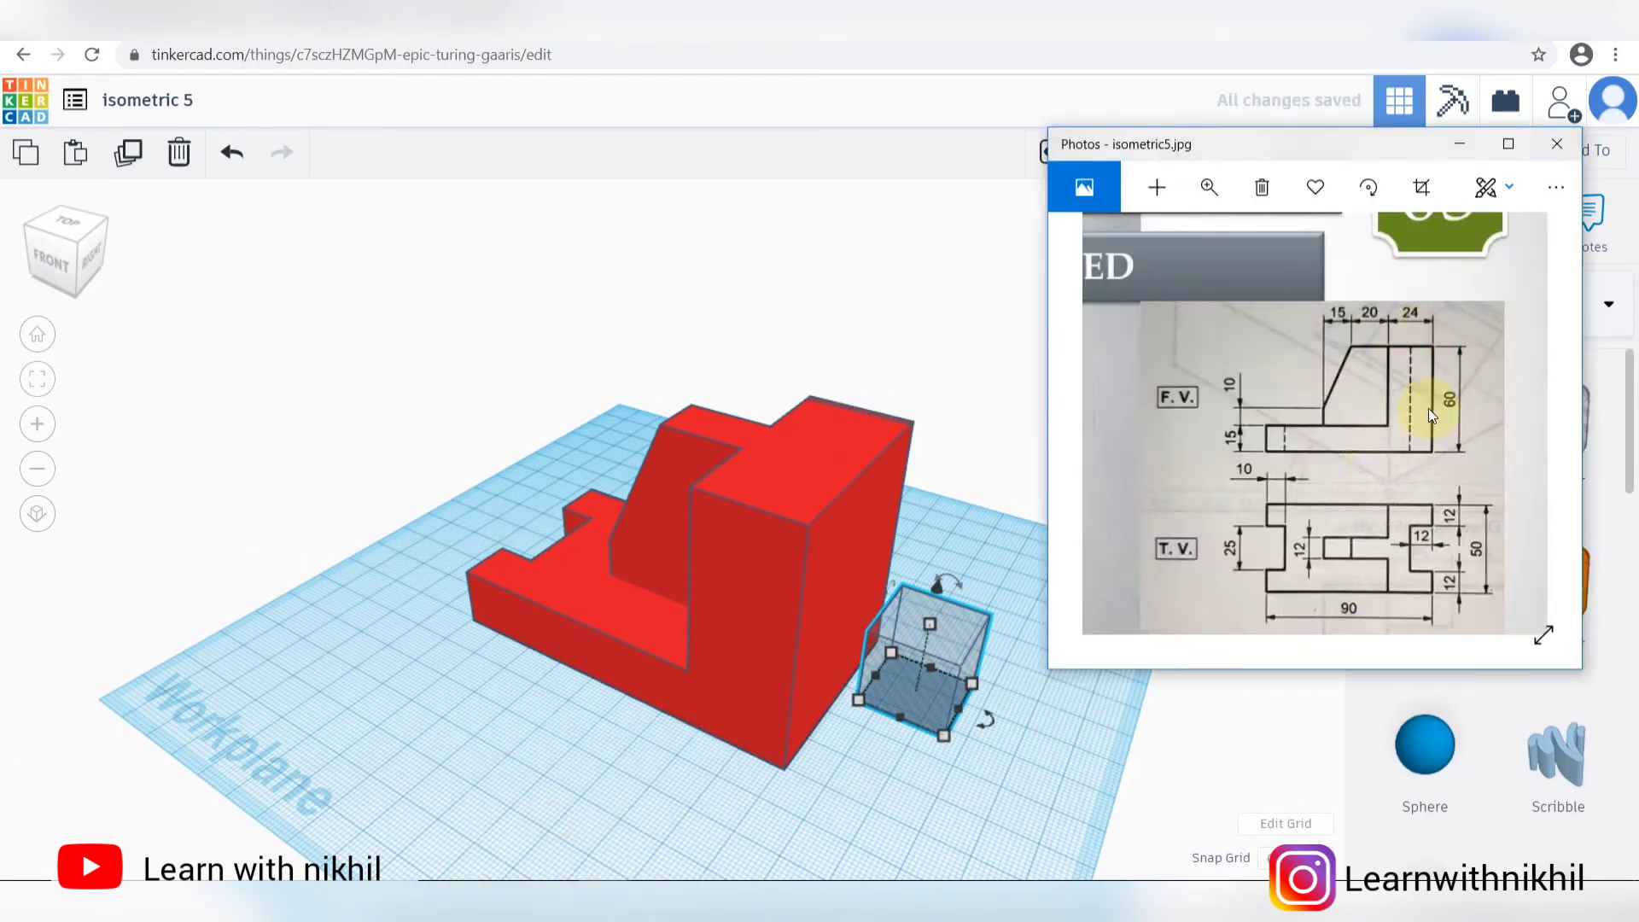
# Step: Set the new hole box's height to 60 mm and its depth along the part to 12 mm
pyautogui.click(967, 673)
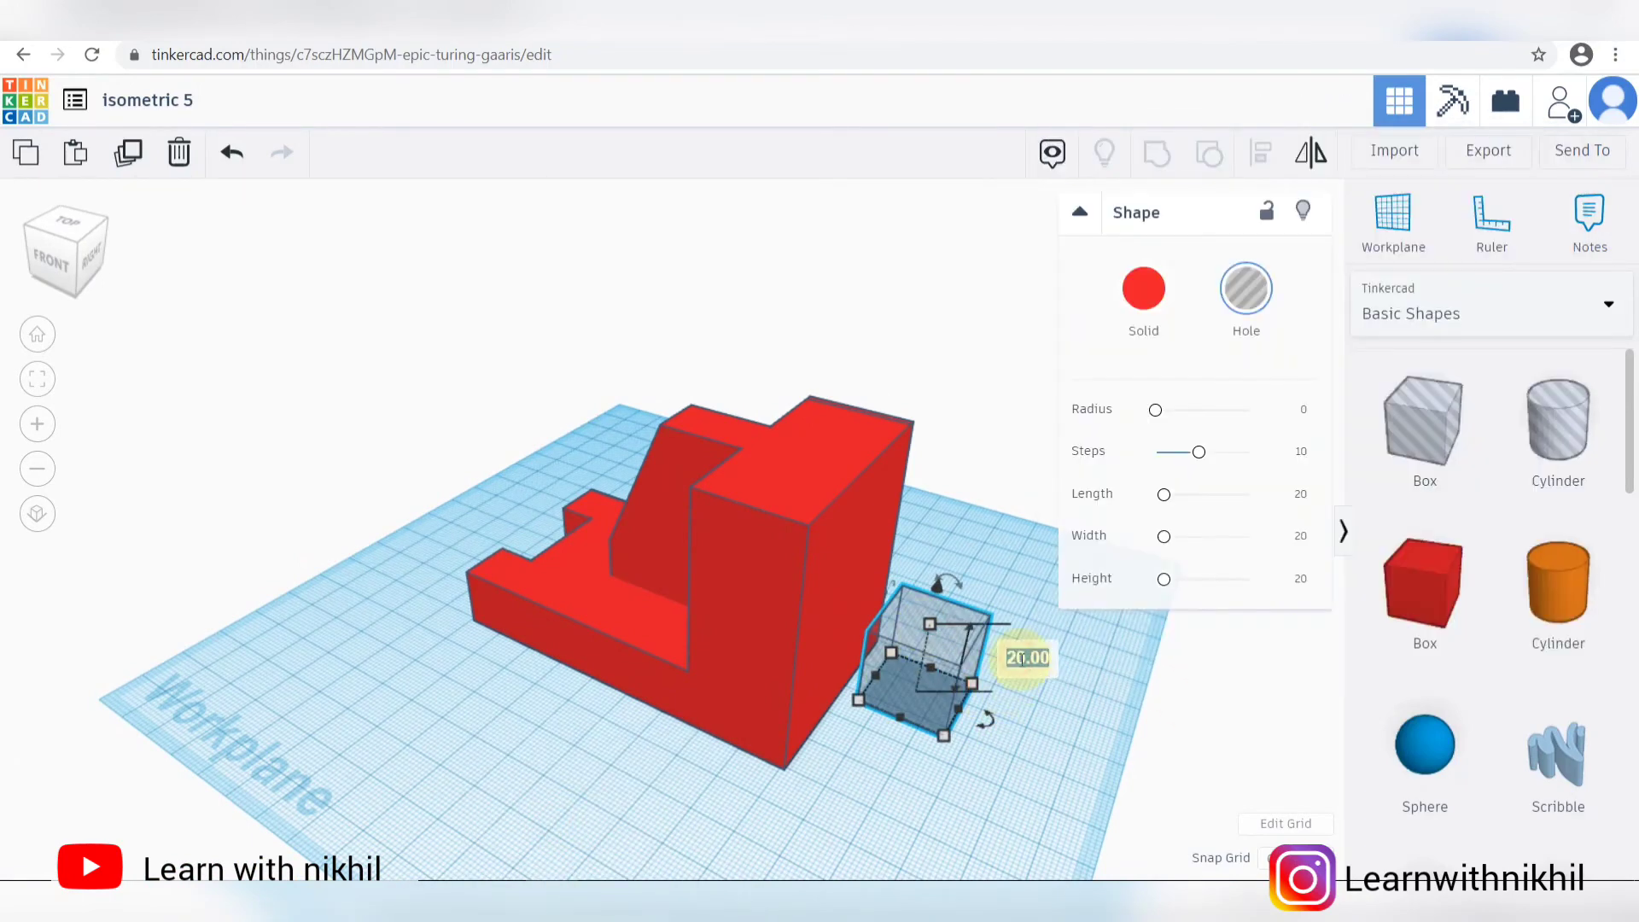
pyautogui.click(1026, 658)
pyautogui.write('60')
pyautogui.press('Return')
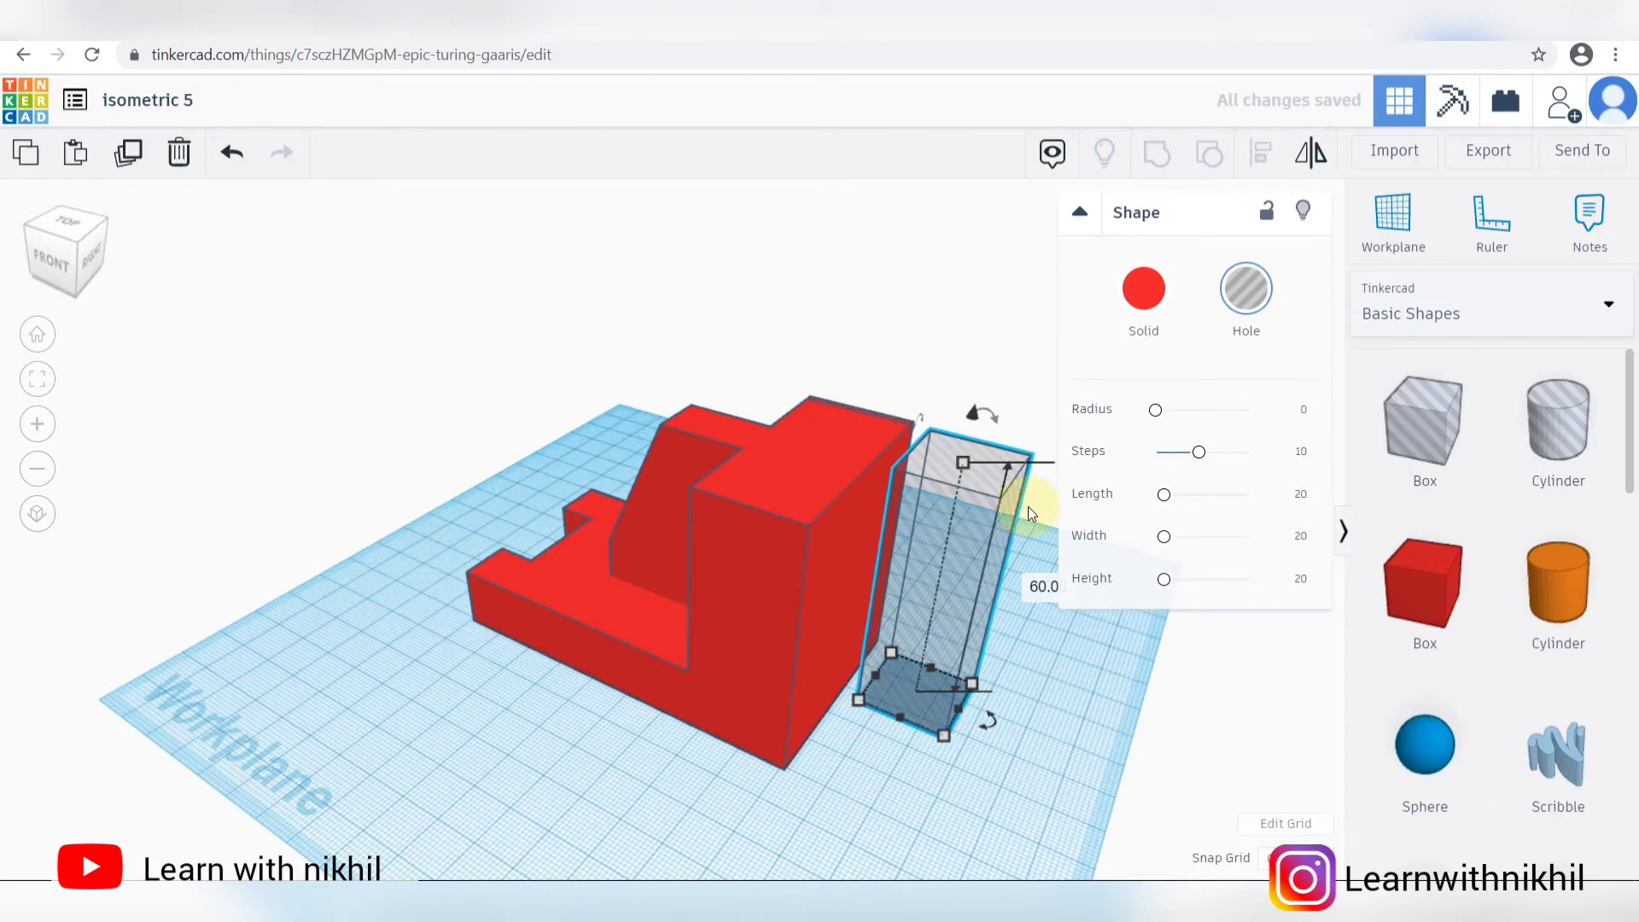
pyautogui.moveTo(943, 735)
pyautogui.click(849, 782)
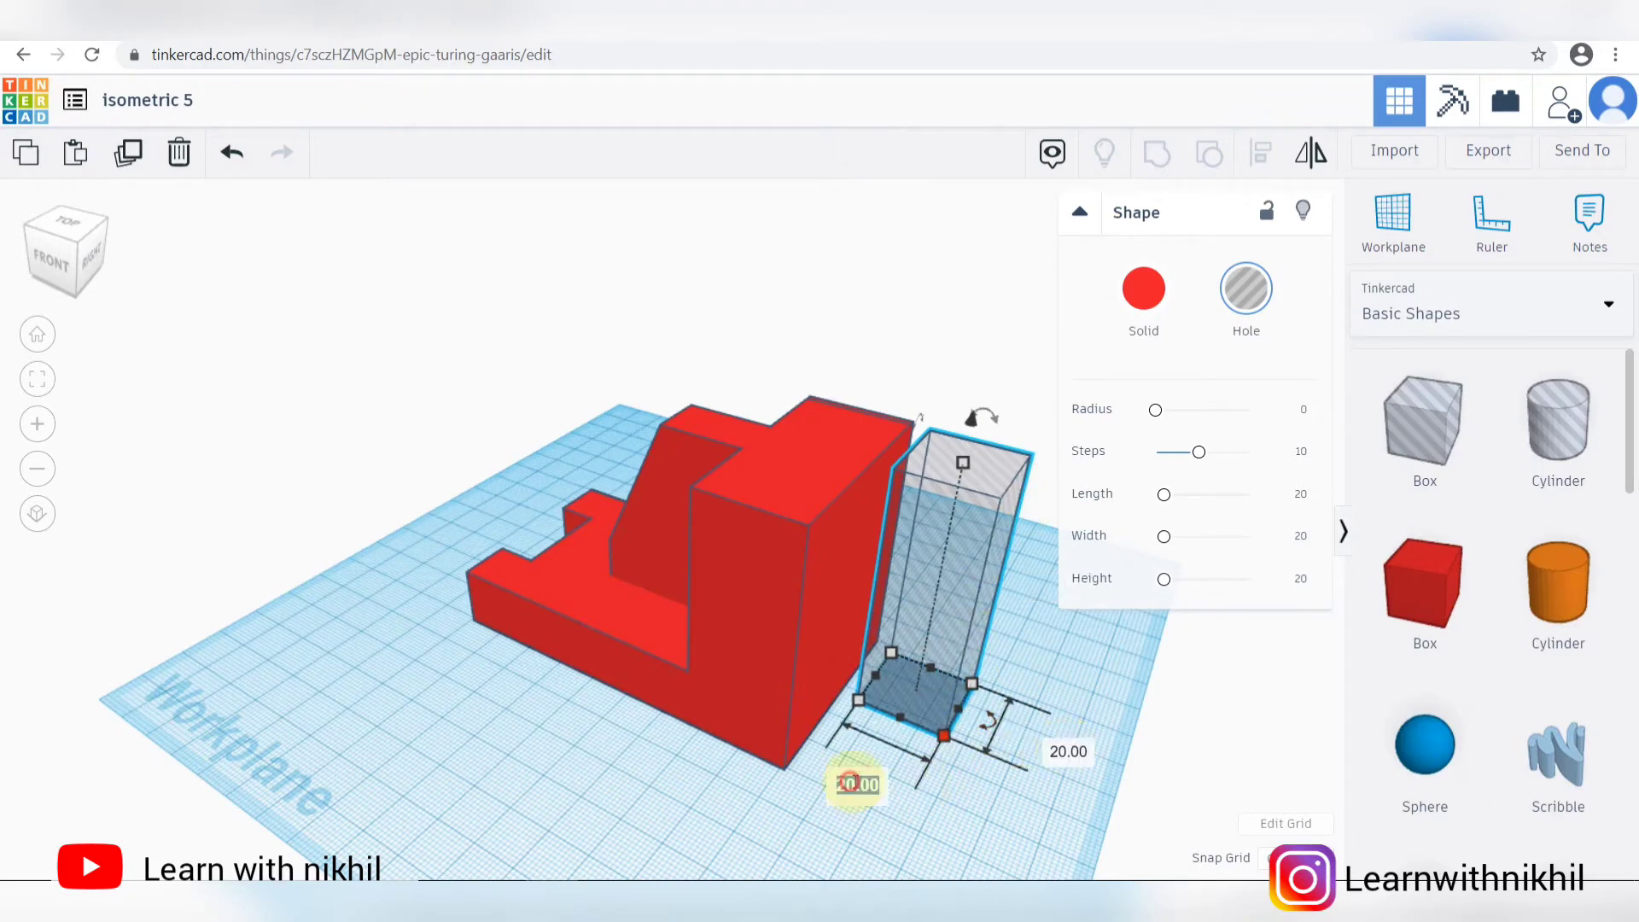
pyautogui.write('12')
pyautogui.press('Return')
# Step: Switch to the Calculator and compute 50 - 12 - 12 for the rear slot's width
pyautogui.moveTo(656, 845)
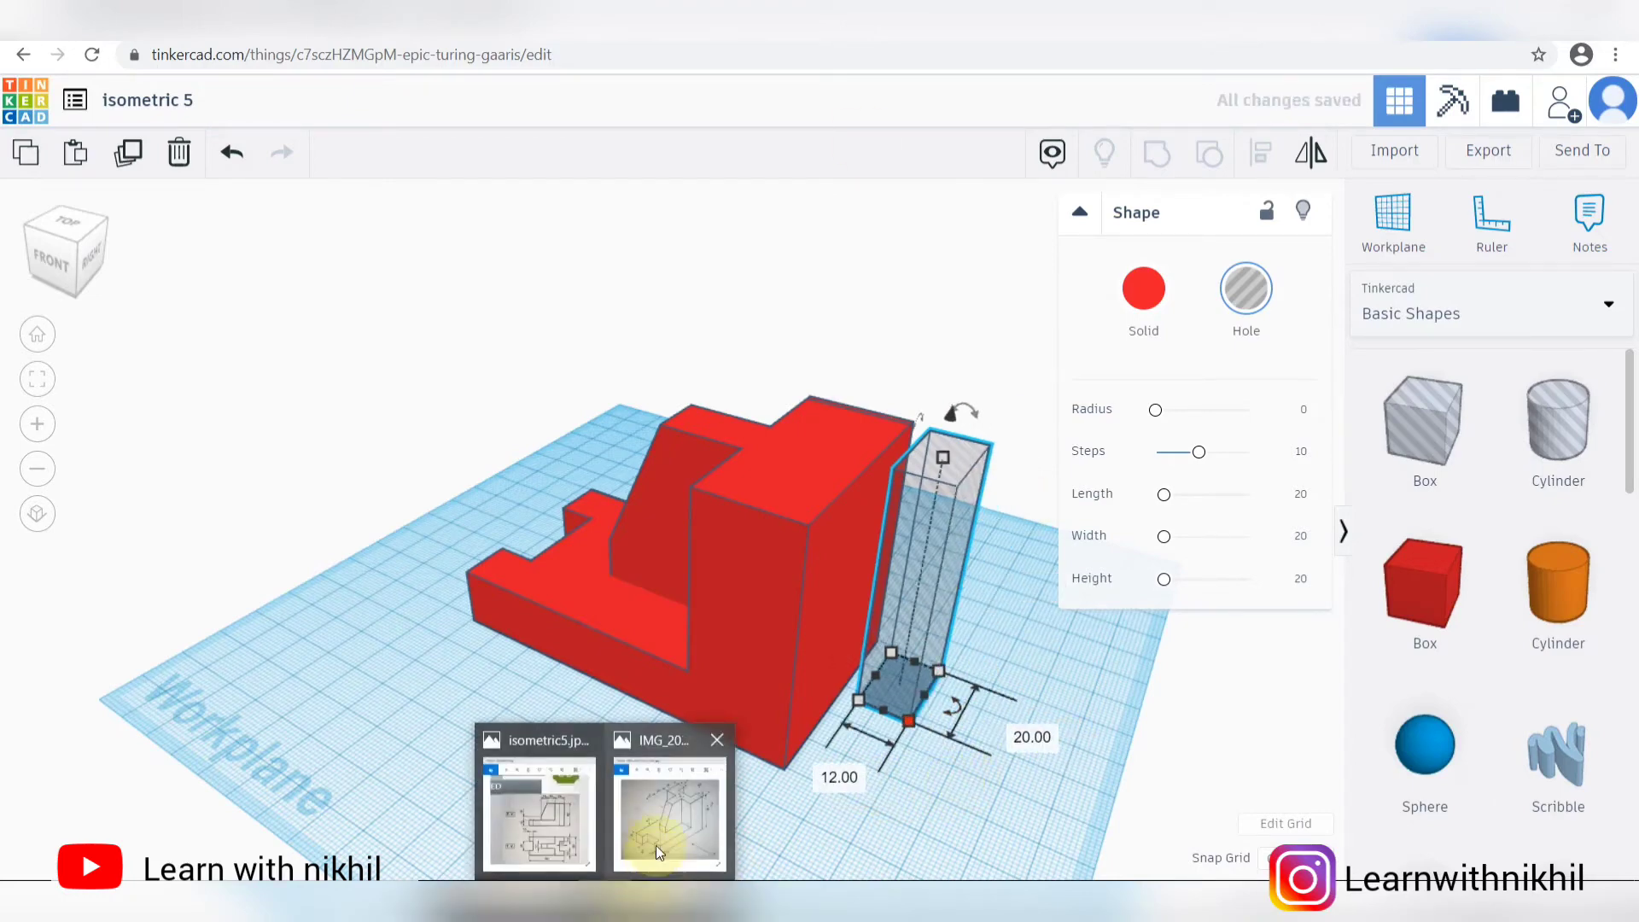
pyautogui.moveTo(591, 829)
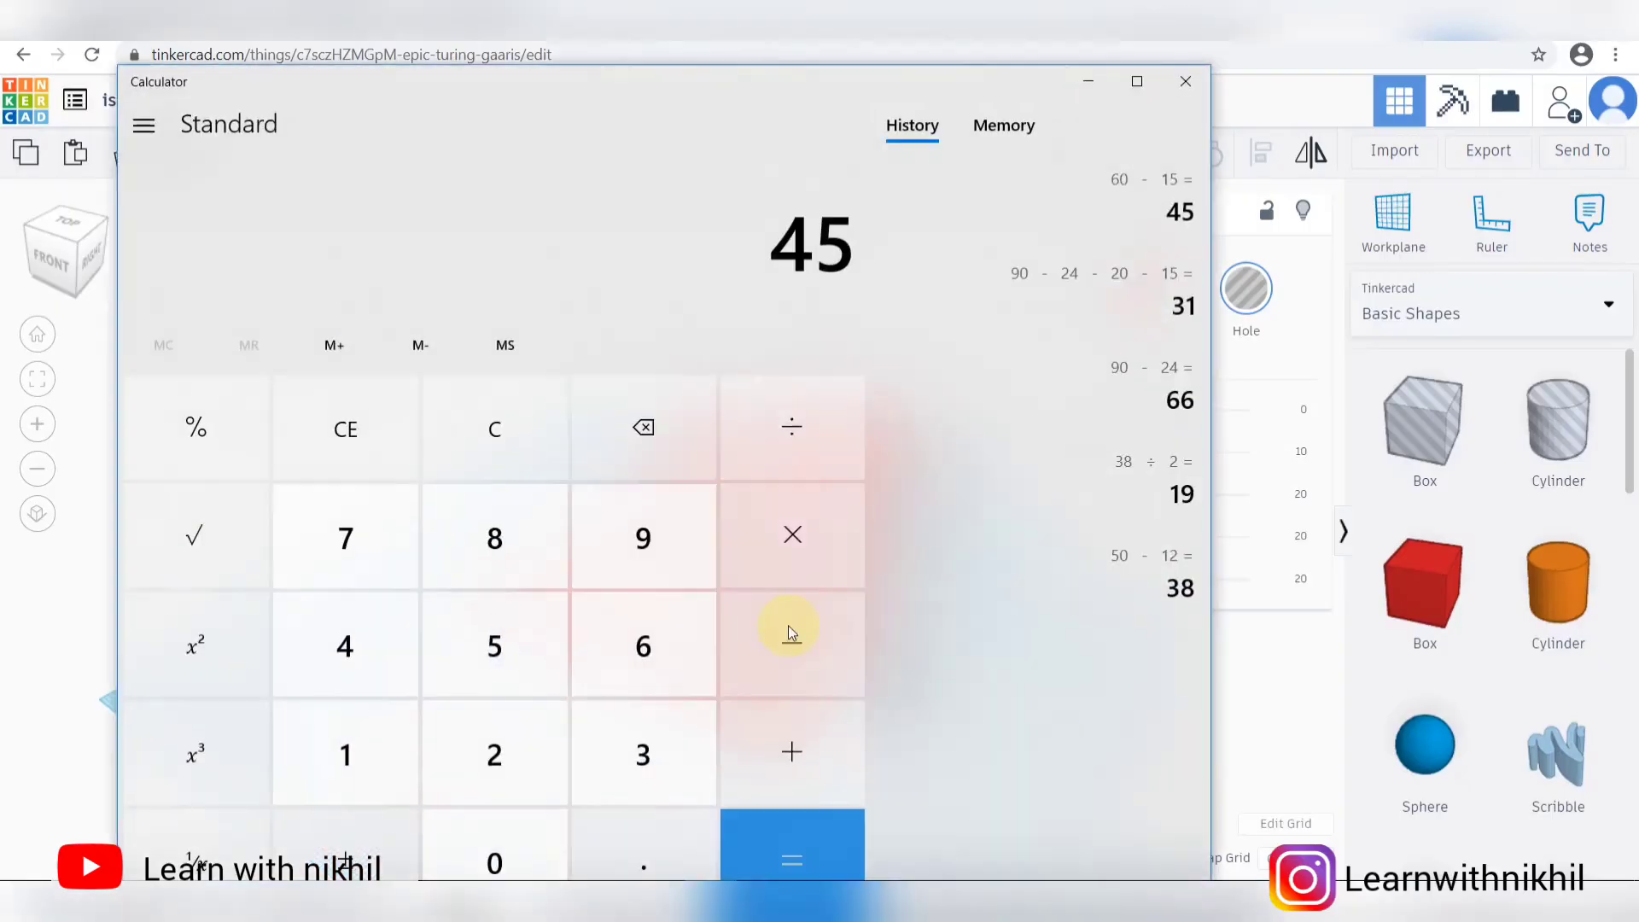
pyautogui.click(483, 435)
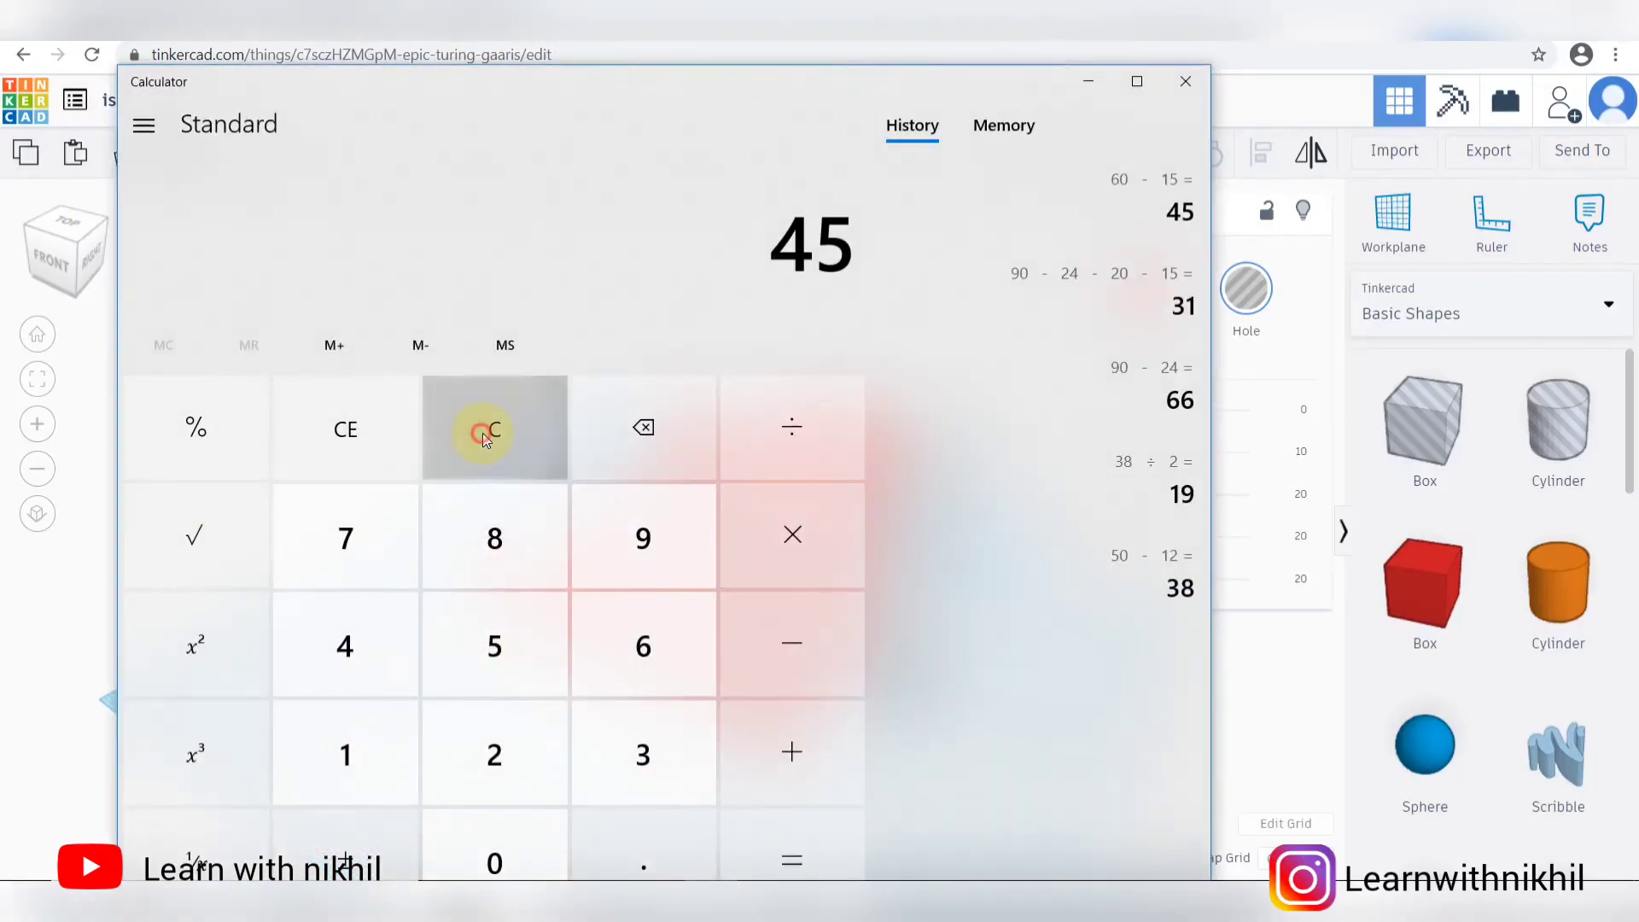
pyautogui.click(542, 681)
pyautogui.click(492, 826)
pyautogui.click(755, 639)
pyautogui.click(389, 766)
pyautogui.click(389, 768)
pyautogui.click(495, 755)
pyautogui.click(792, 645)
pyautogui.click(346, 754)
pyautogui.click(473, 735)
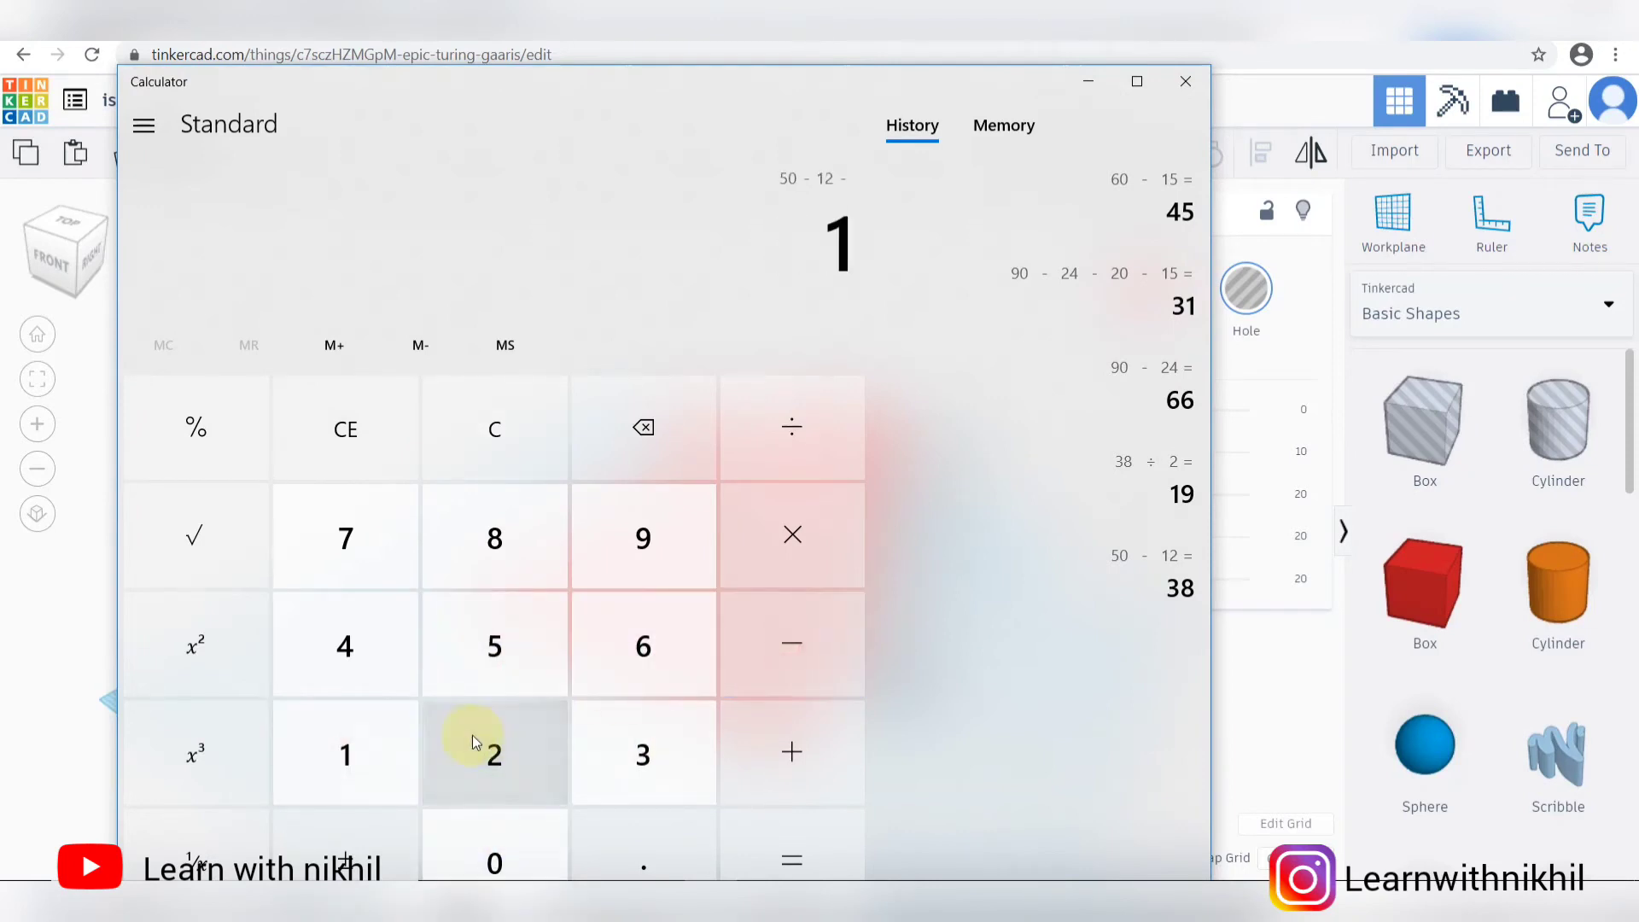
pyautogui.click(805, 849)
pyautogui.click(1284, 59)
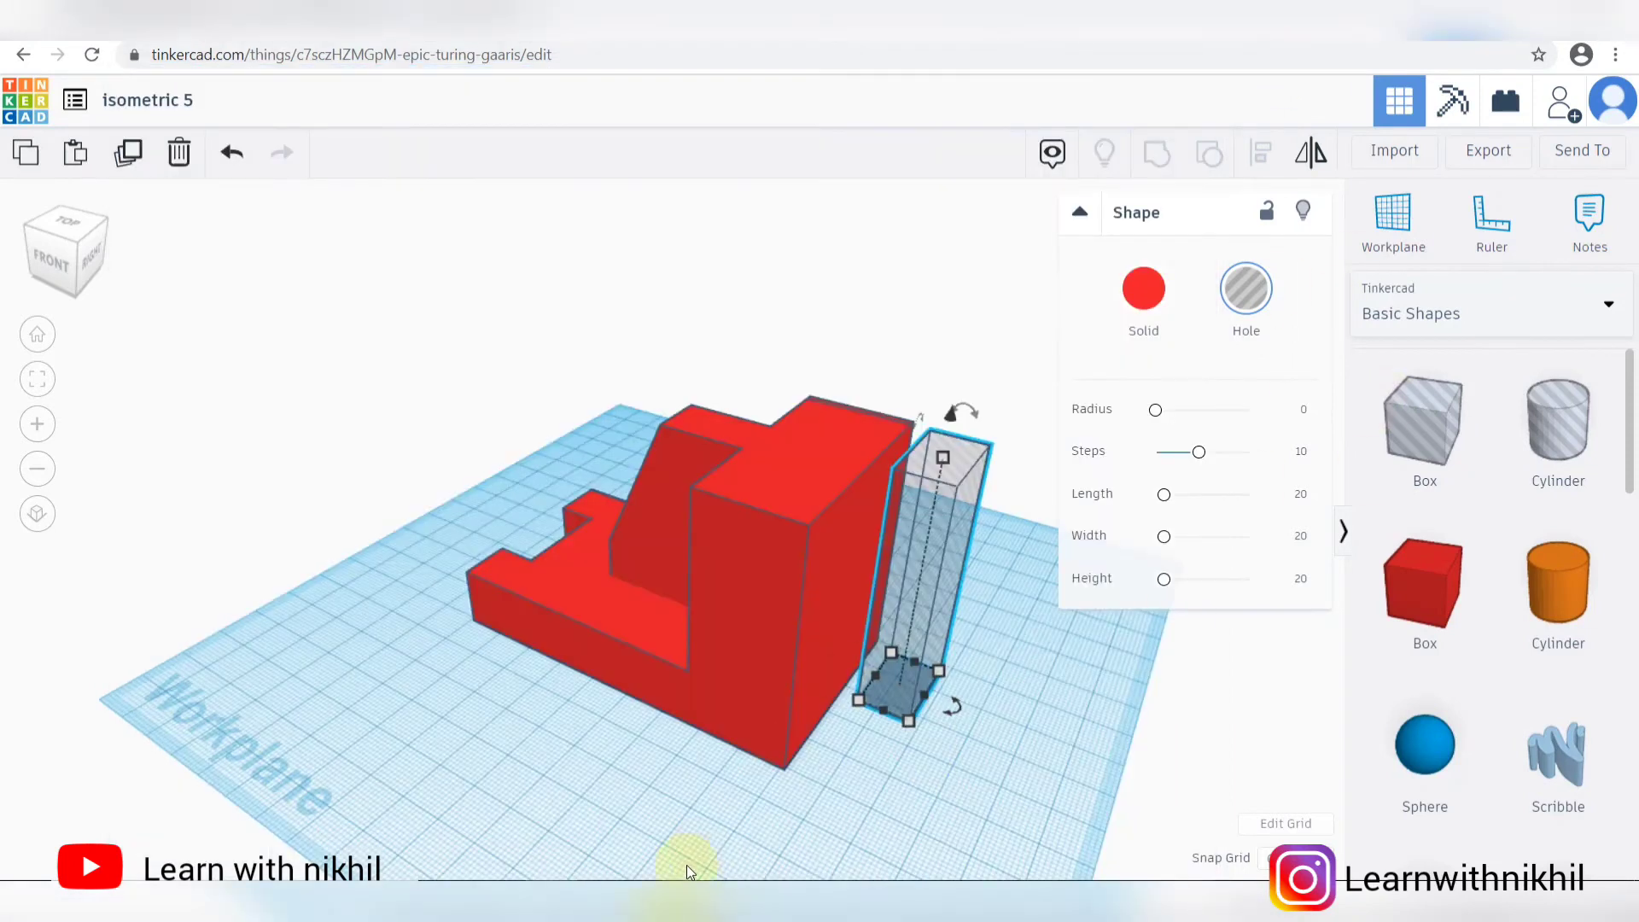
# Step: Recheck the rear slot in the drawing and set the hole box's width across the part to the calculated slot width
pyautogui.click(617, 888)
pyautogui.click(566, 794)
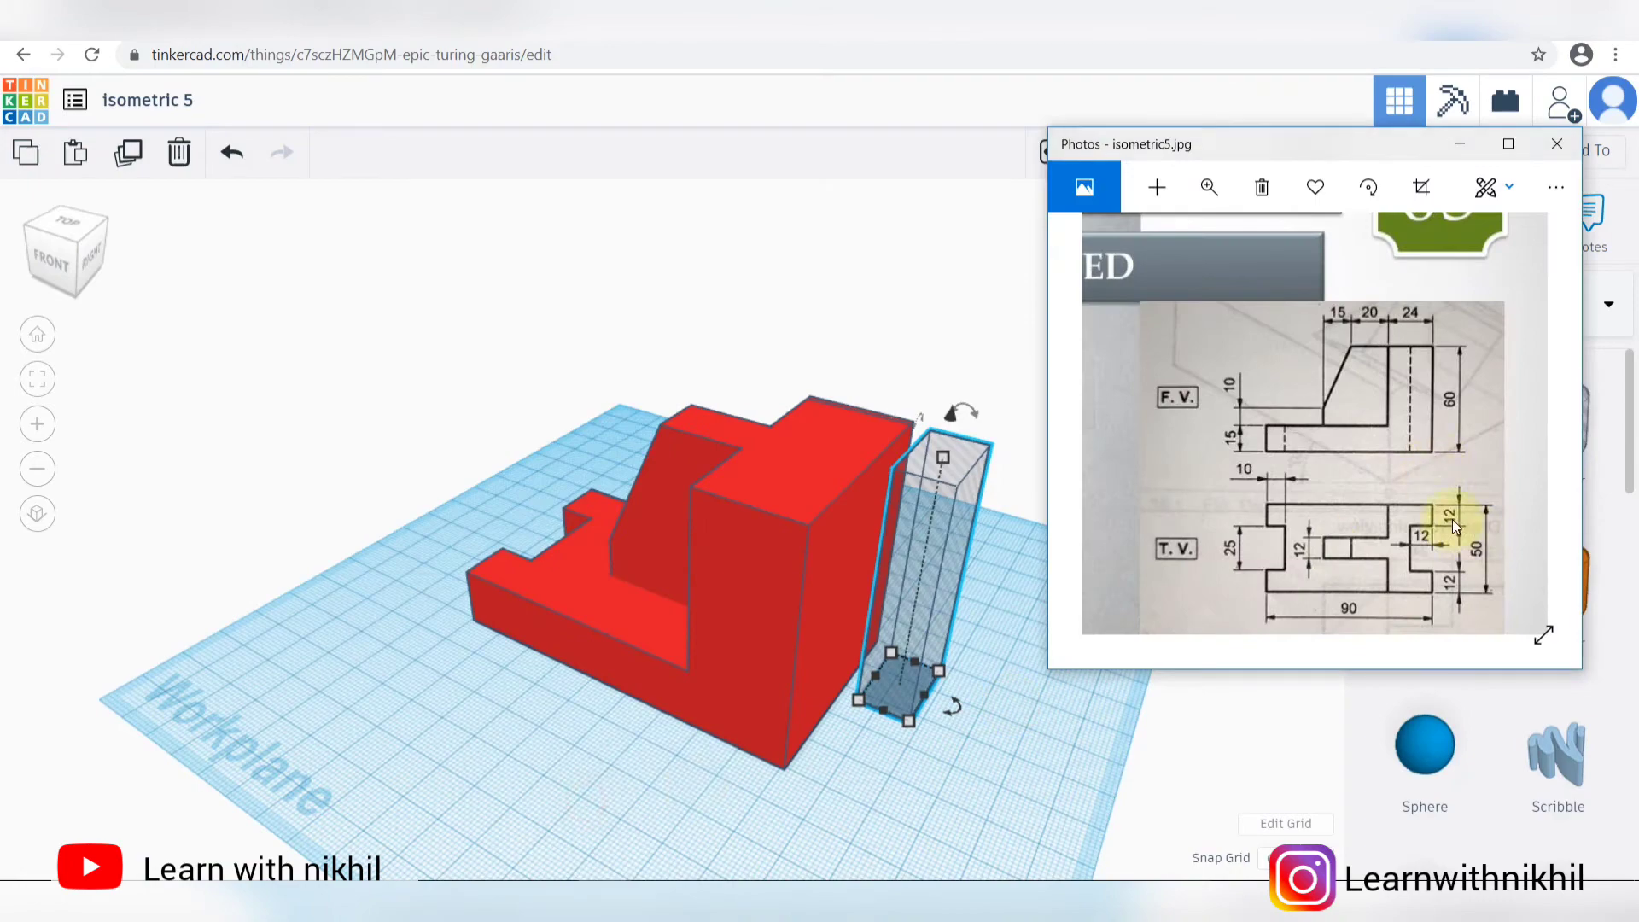
pyautogui.click(707, 888)
pyautogui.click(552, 888)
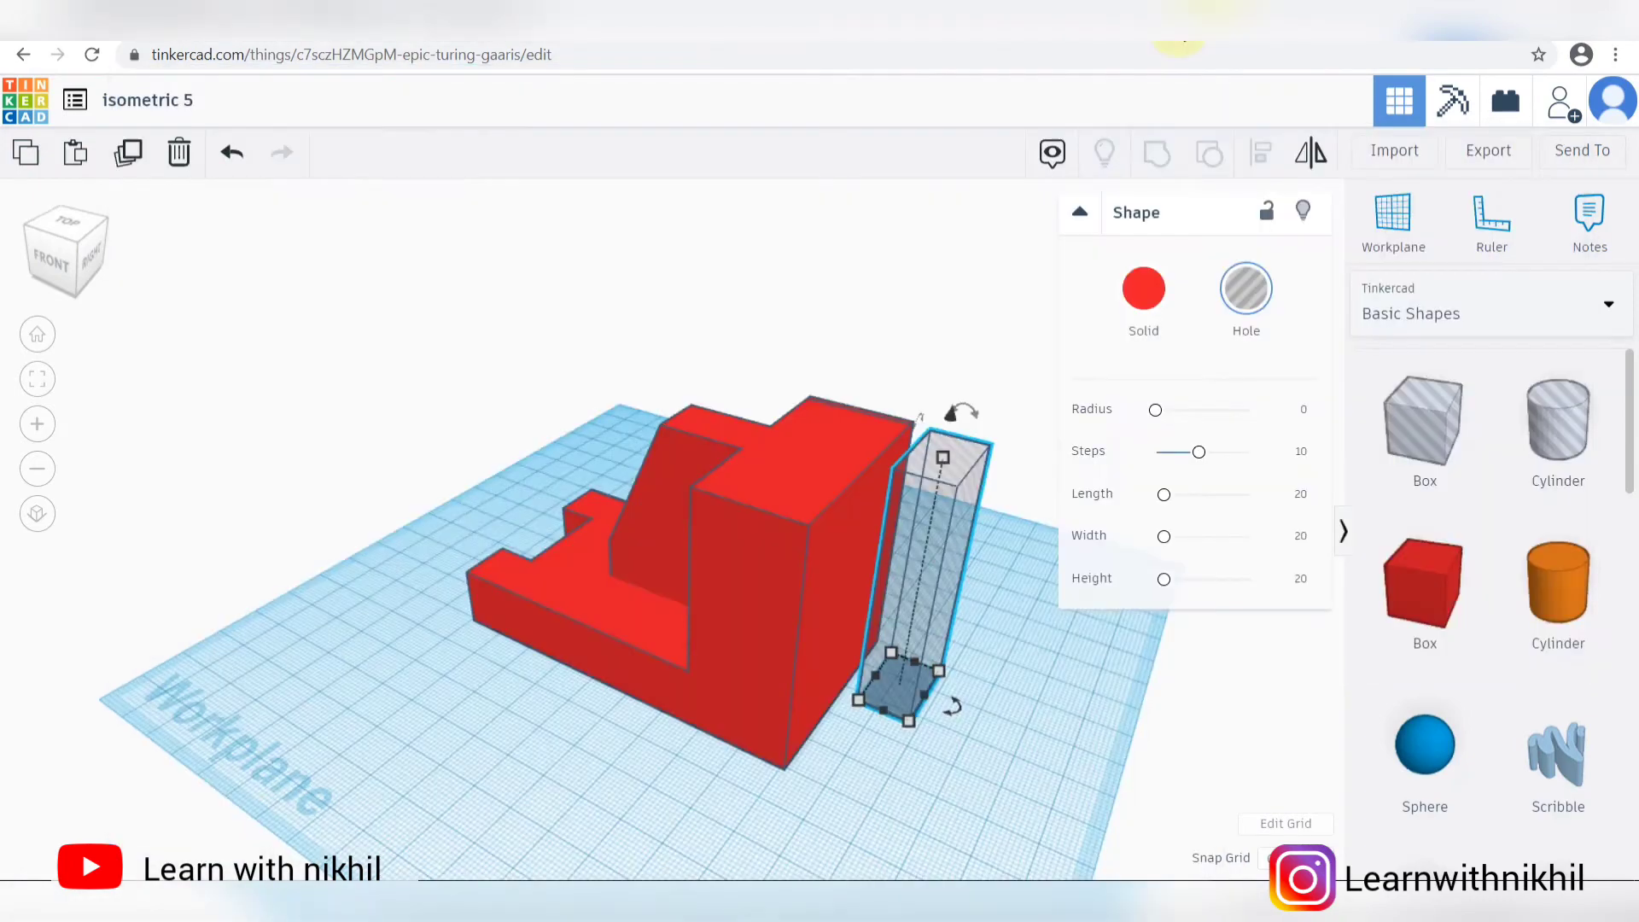
pyautogui.click(909, 721)
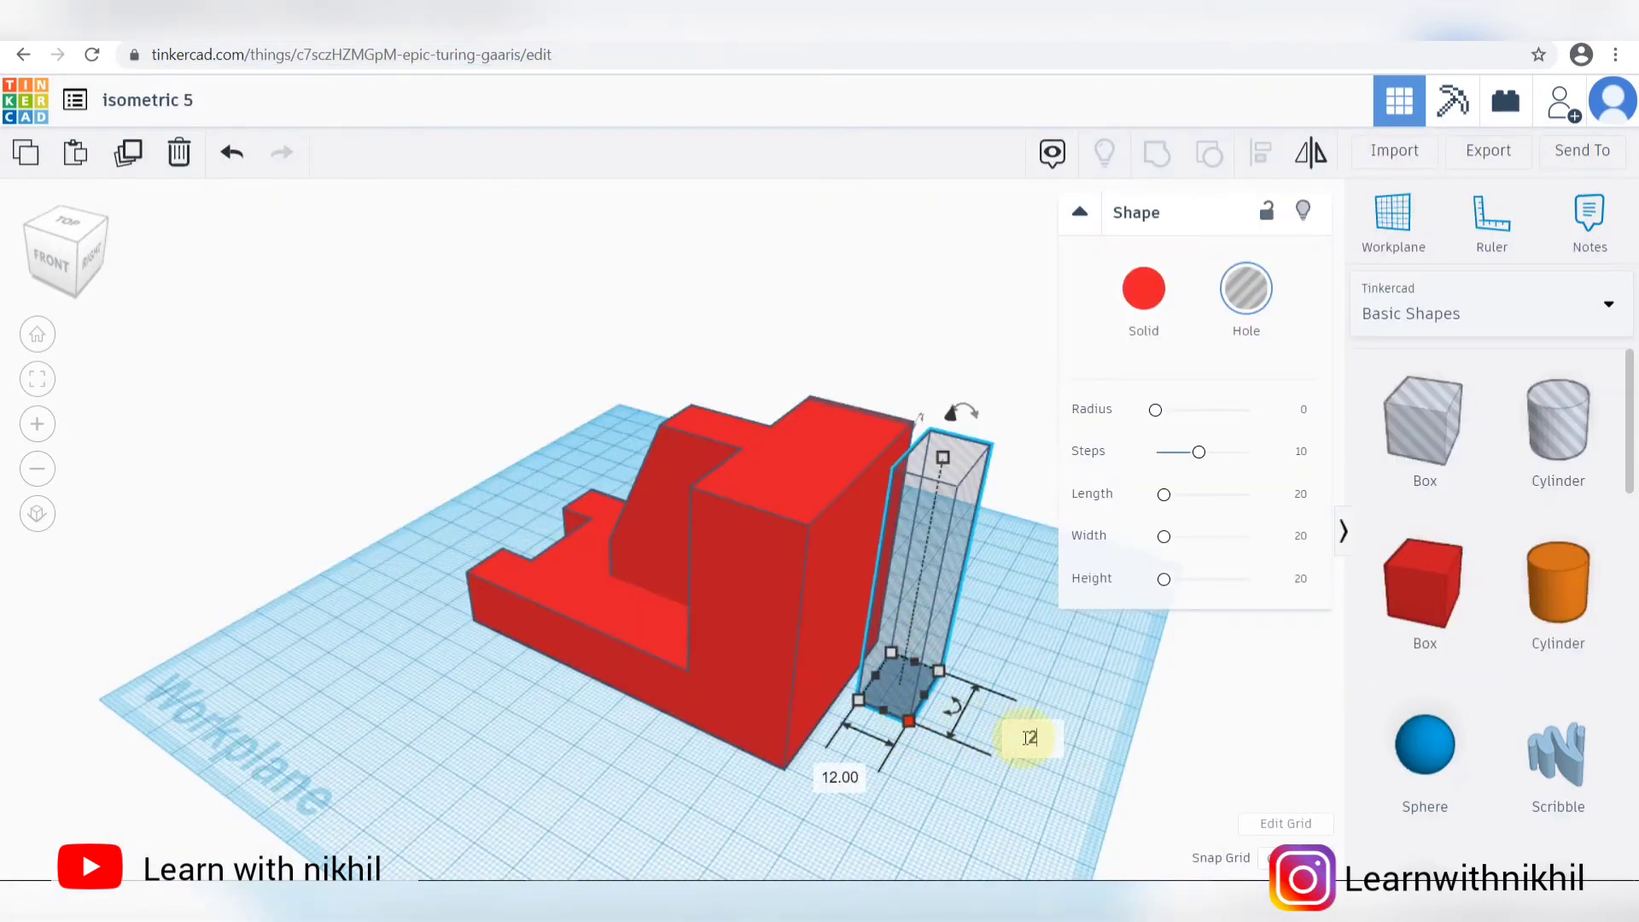
# Step: Align the tall hole box with the part's right end, centre it across the width and group them to cut the slot
pyautogui.hotkey('ctrl', 'a')
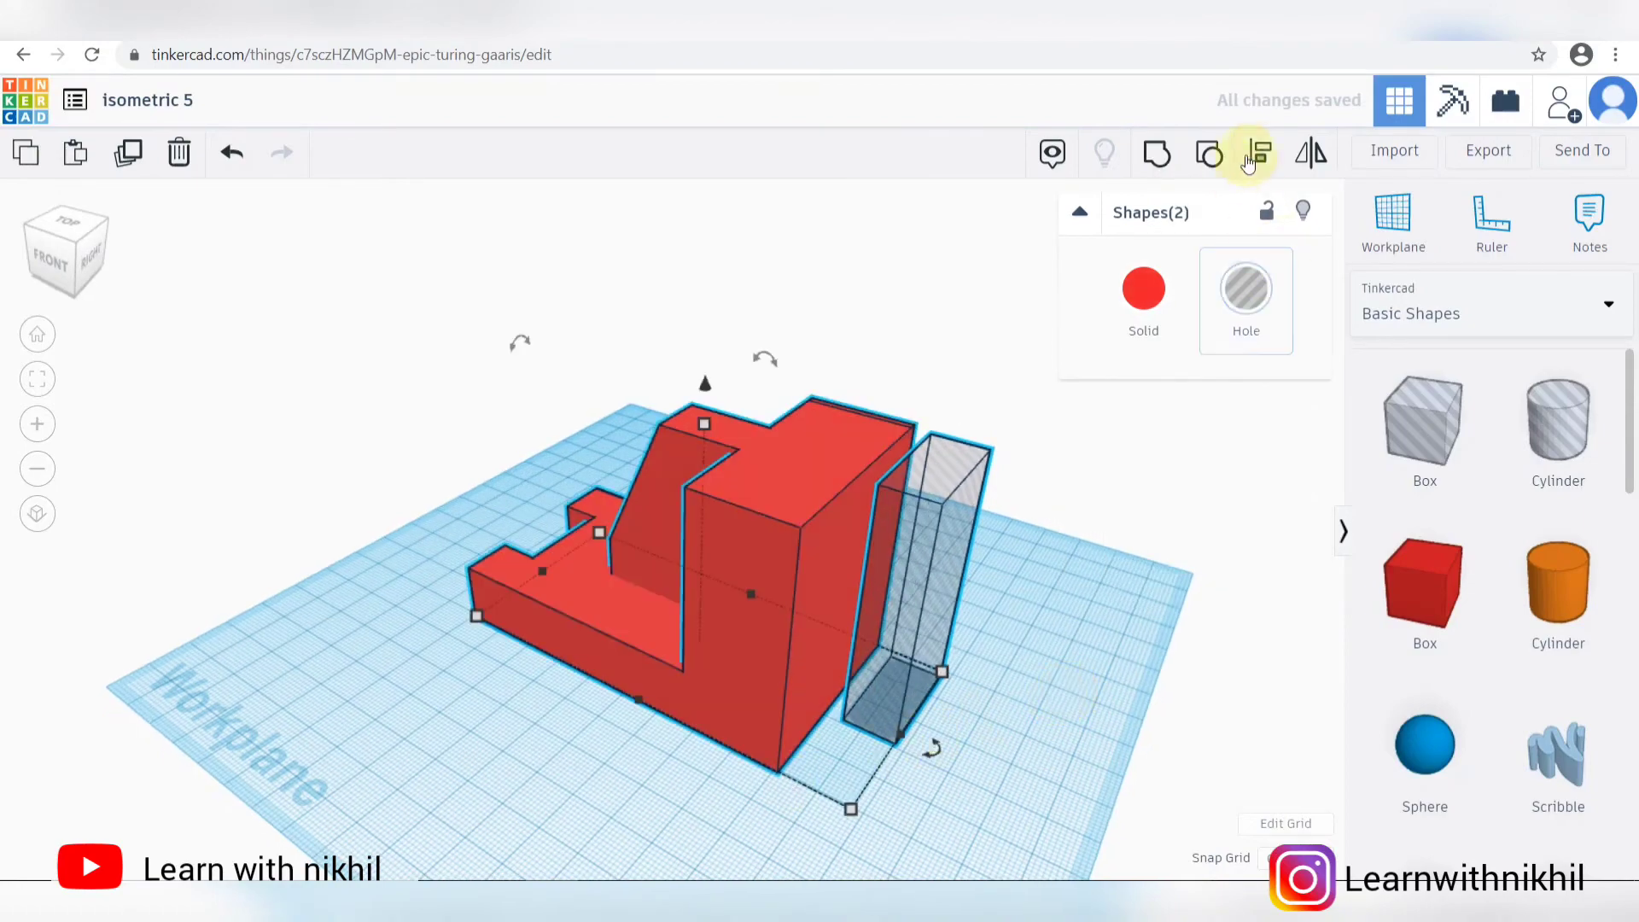
pyautogui.click(1248, 161)
pyautogui.click(837, 838)
pyautogui.moveTo(975, 787); pyautogui.dragTo(708, 768, button='right')
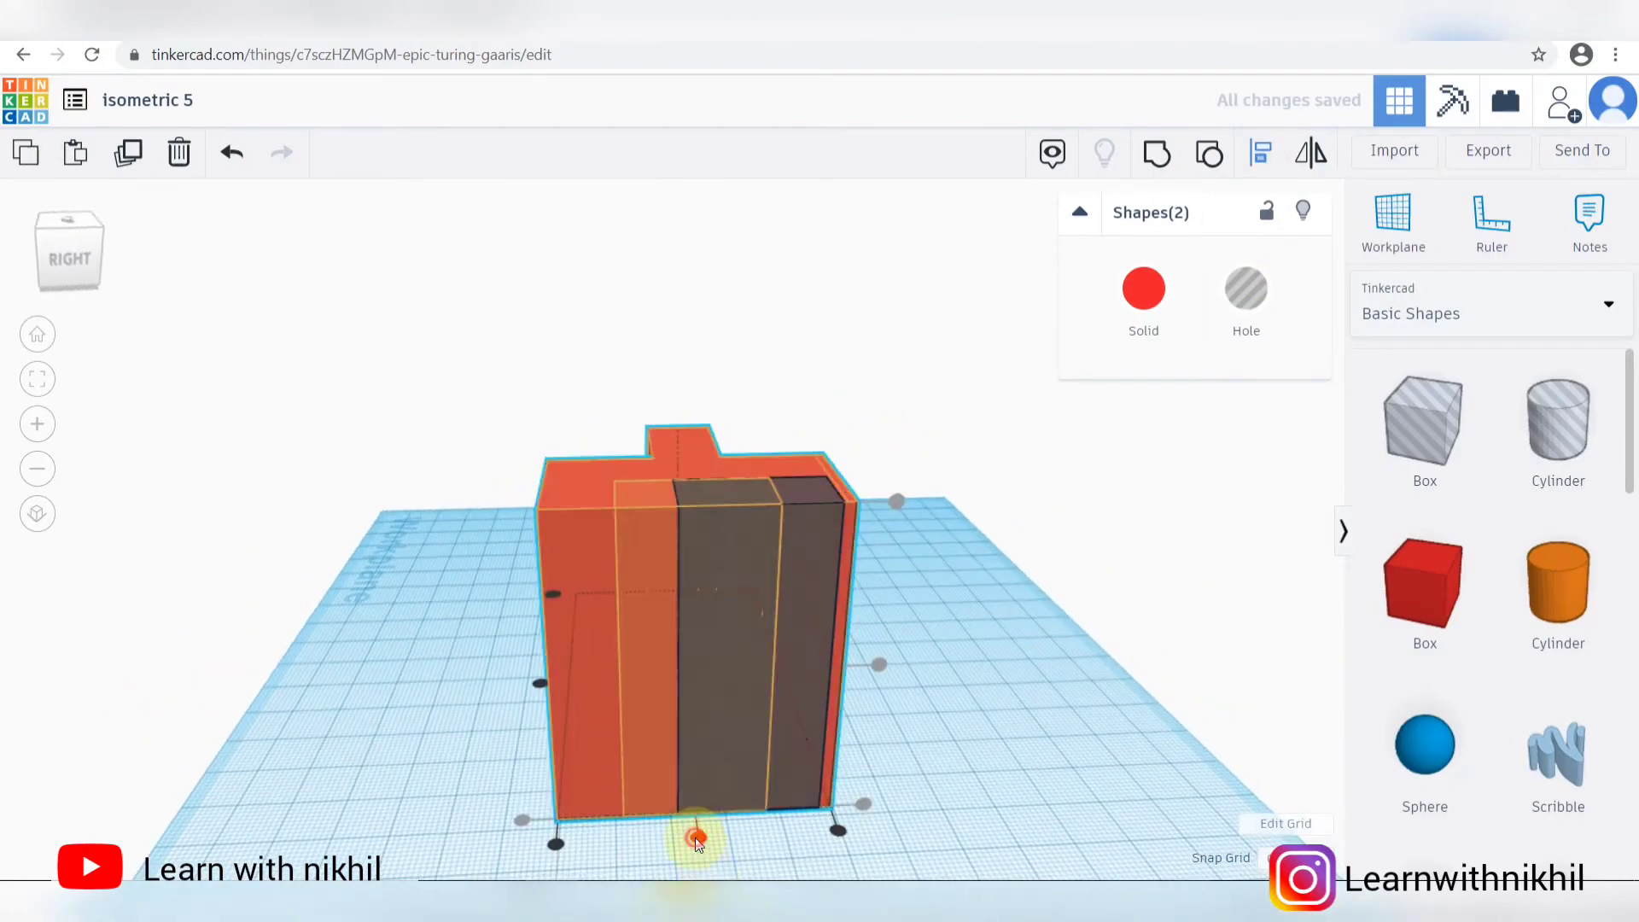
pyautogui.click(698, 841)
pyautogui.moveTo(934, 833); pyautogui.dragTo(1067, 683, button='right')
pyautogui.click(1157, 154)
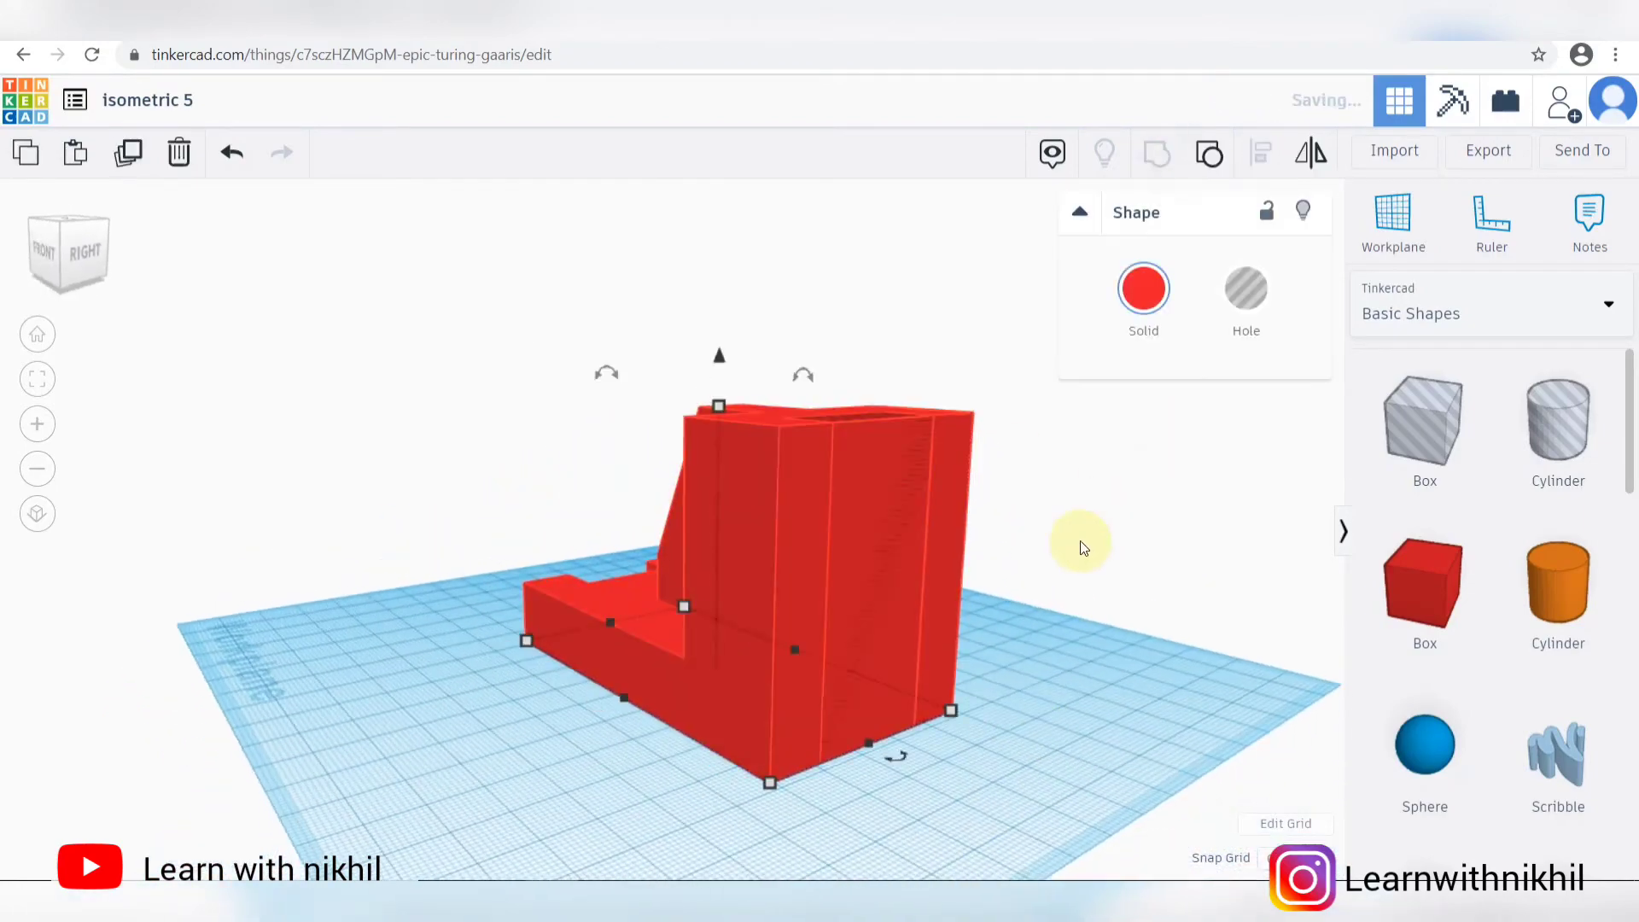
# Step: Inspect the grouped part from several sides and compare it with the hand-drawn isometric sketch and the isometric5.jpg drawing
pyautogui.click(1009, 592)
pyautogui.moveTo(1009, 591); pyautogui.dragTo(479, 509, button='right')
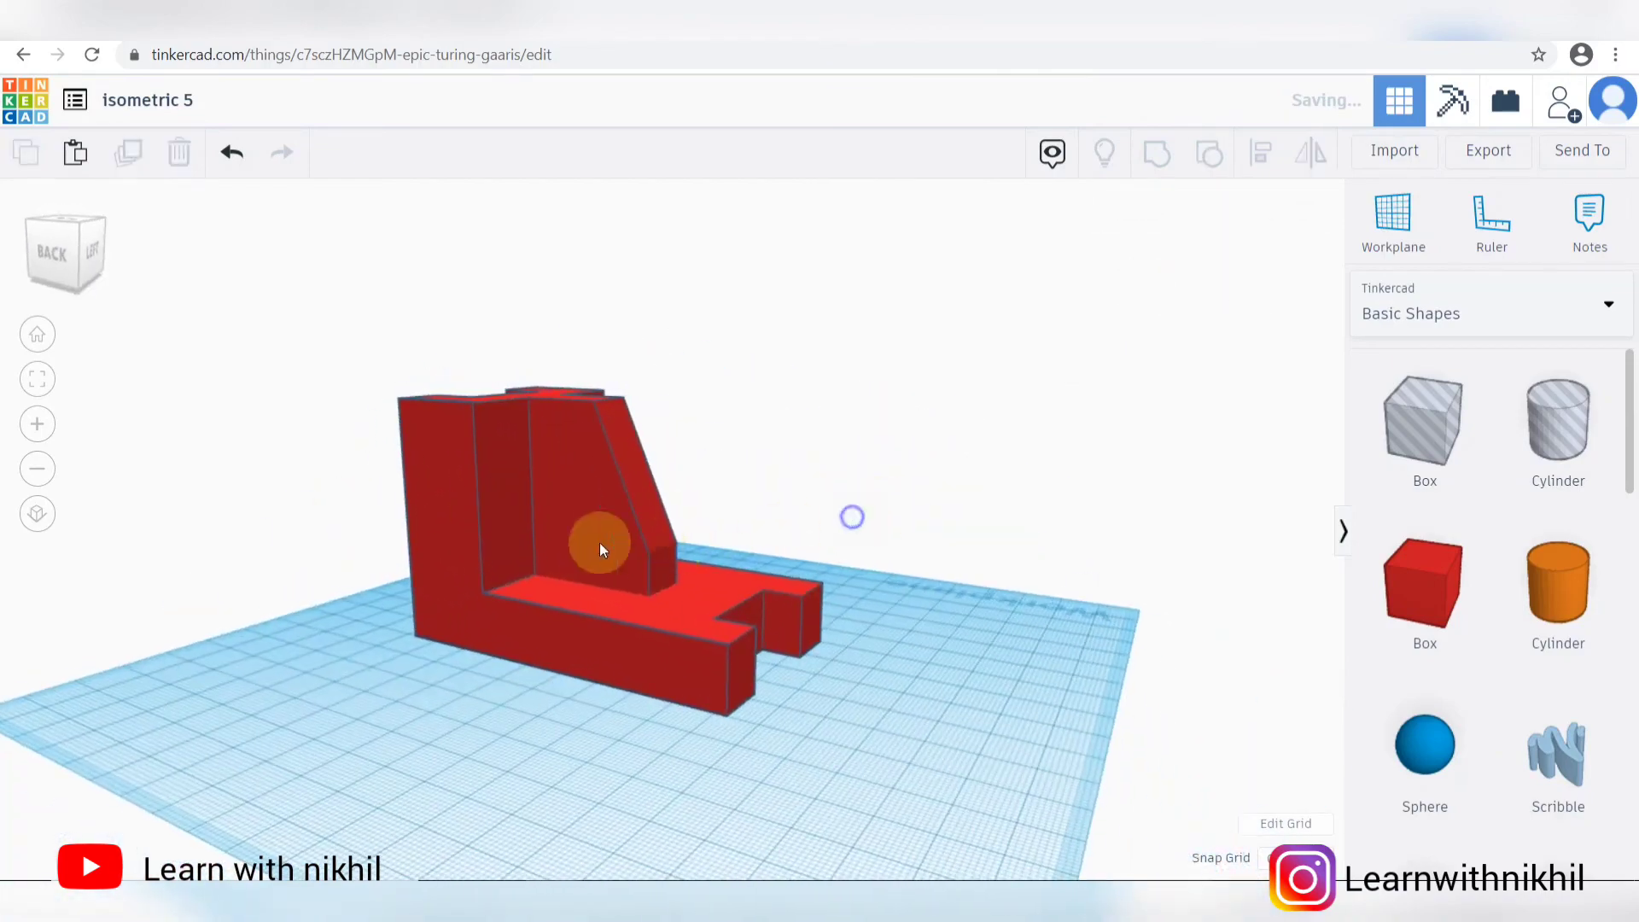
pyautogui.moveTo(599, 546); pyautogui.dragTo(929, 549, button='right')
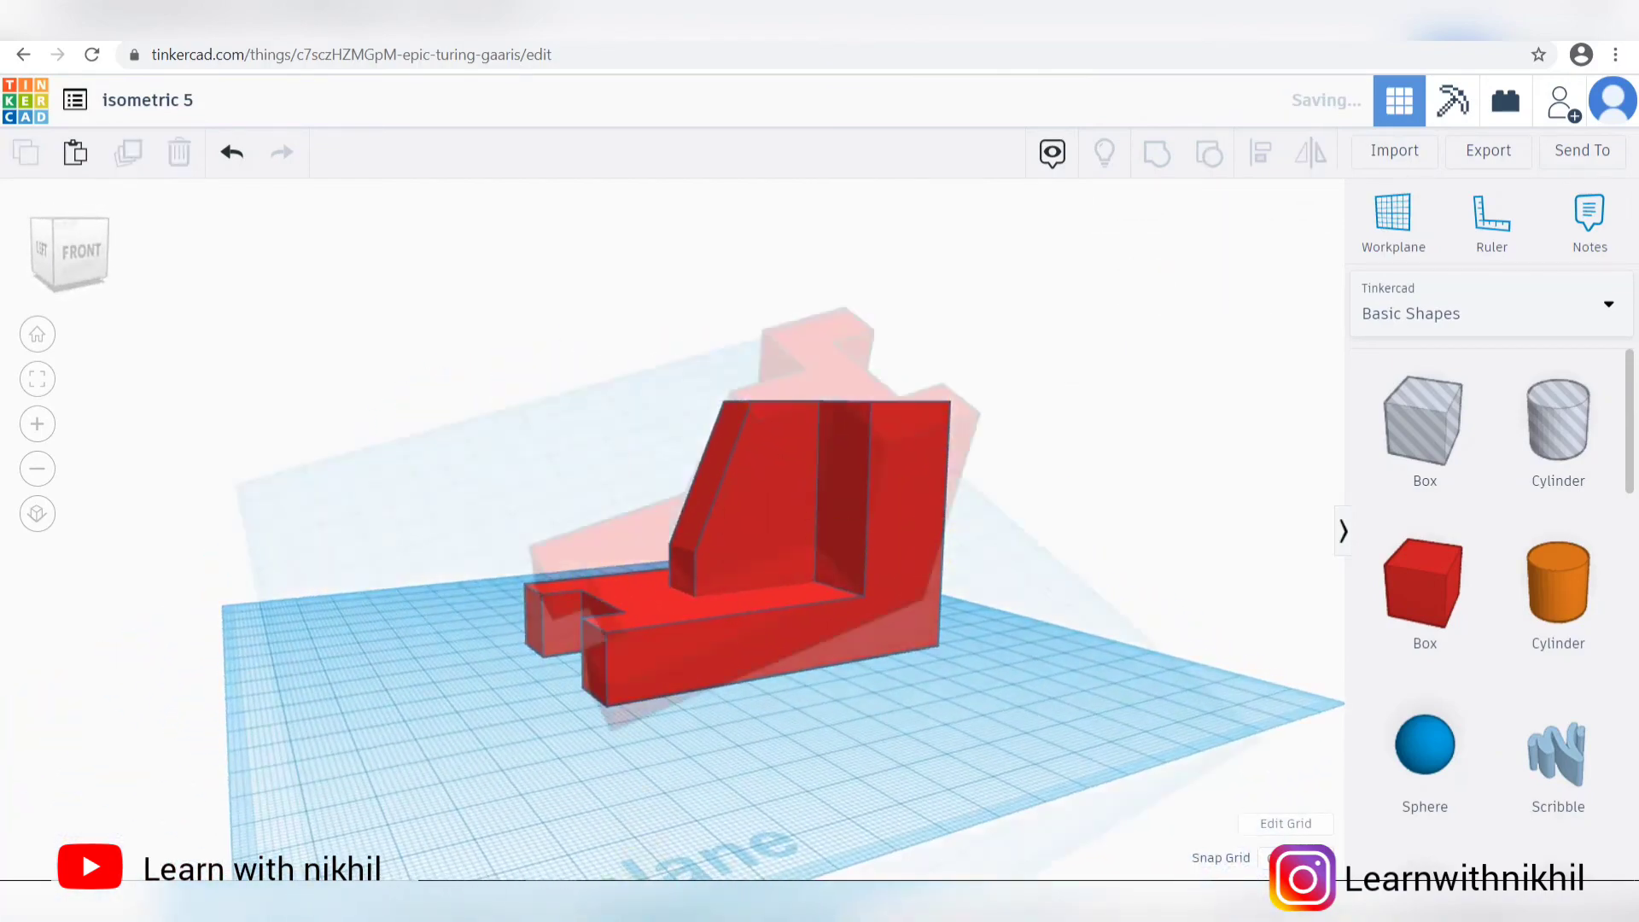
pyautogui.moveTo(574, 911)
pyautogui.click(637, 823)
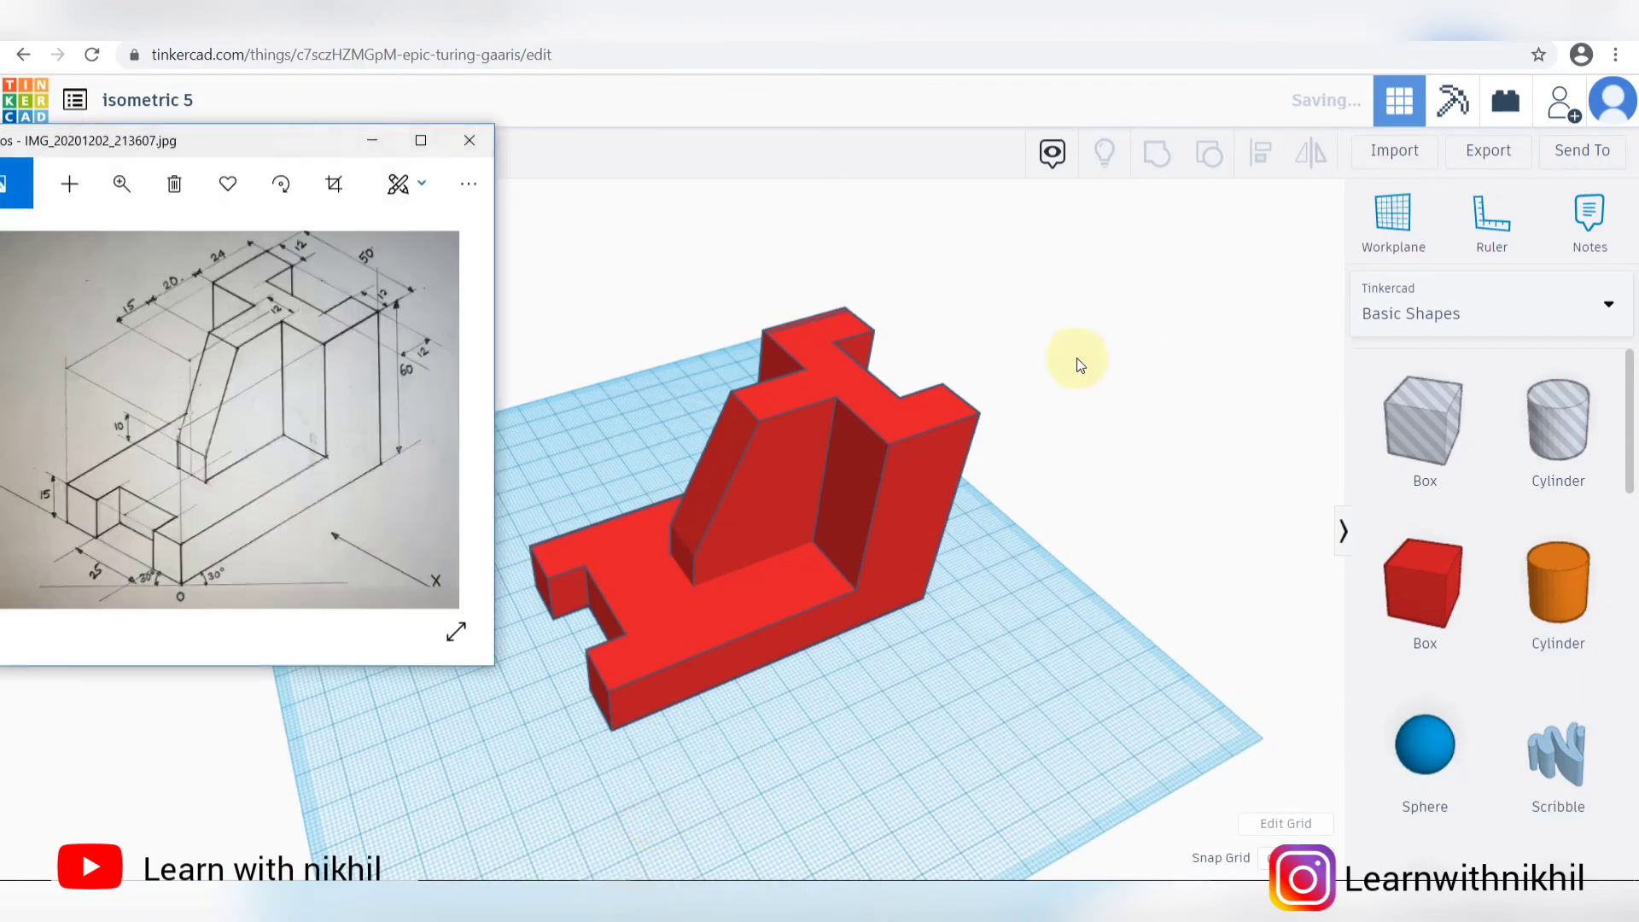
pyautogui.moveTo(236, 140); pyautogui.dragTo(1303, 126)
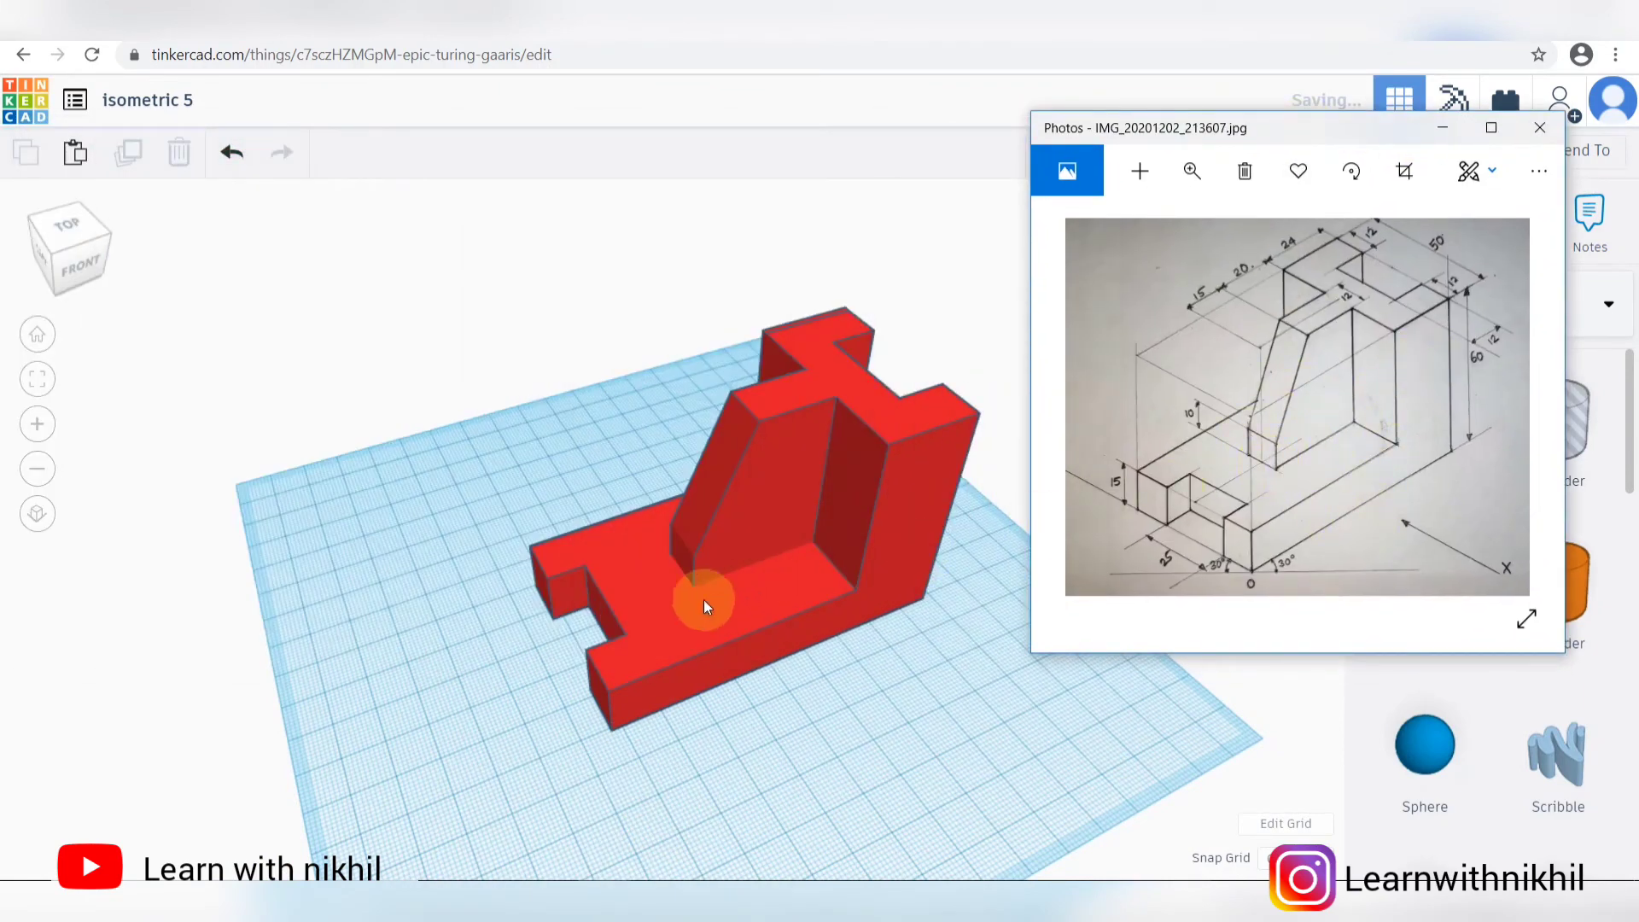
pyautogui.moveTo(574, 909)
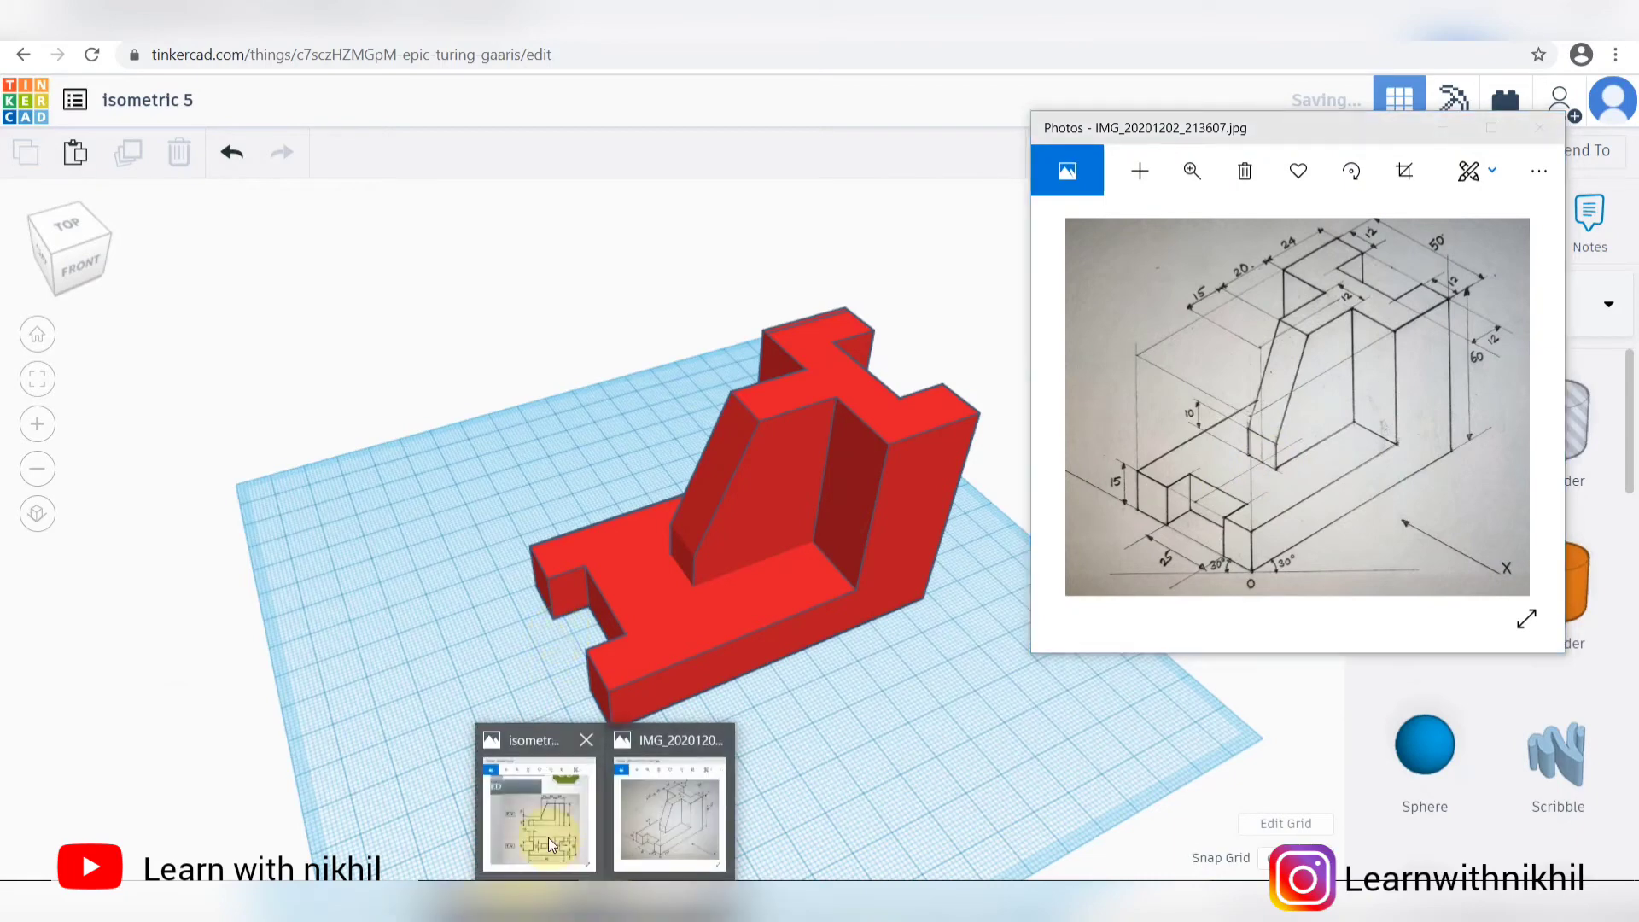
pyautogui.click(553, 832)
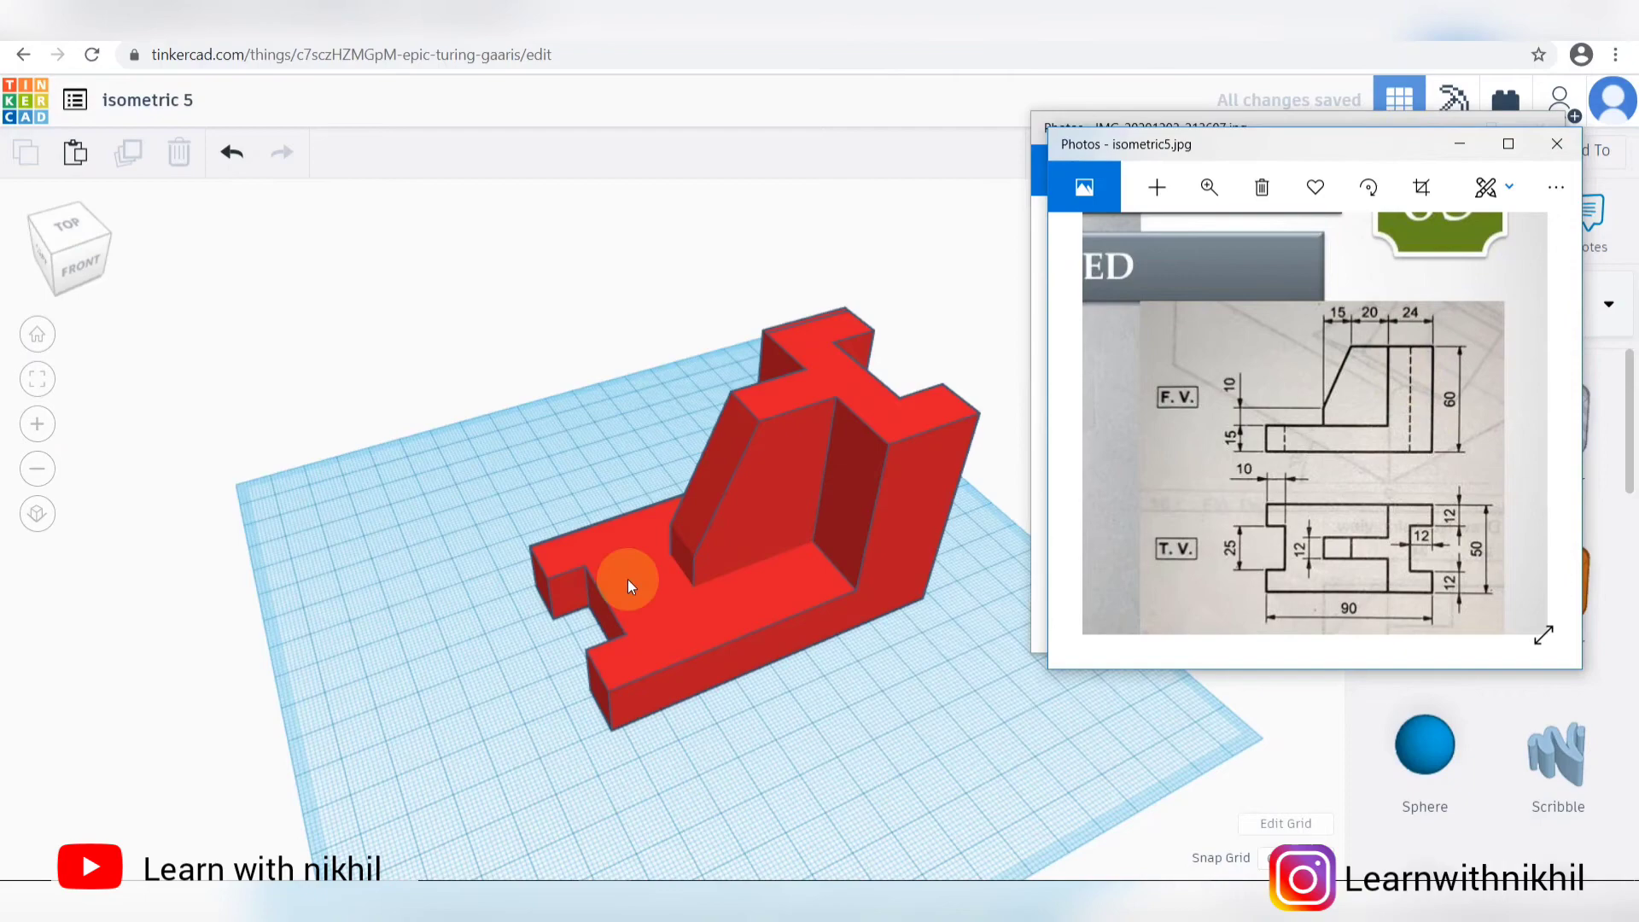
# Step: Switch the model to orthographic projection, view it from the front and compare it with the front view in isometric5.jpg
pyautogui.click(37, 513)
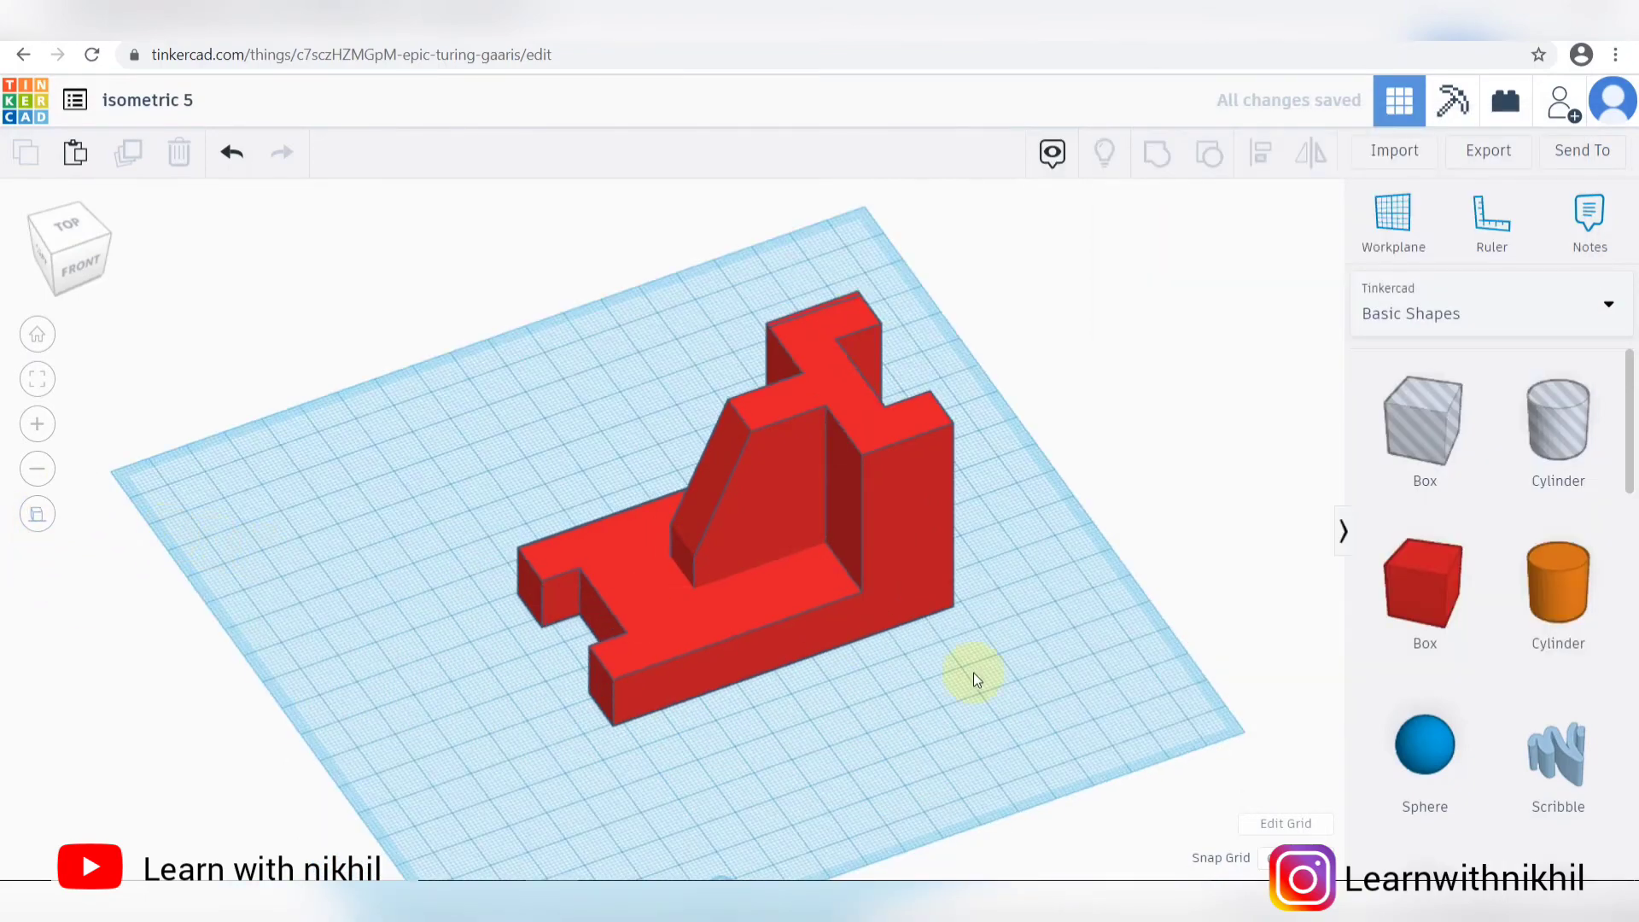
pyautogui.moveTo(974, 673); pyautogui.dragTo(464, 337, button='right')
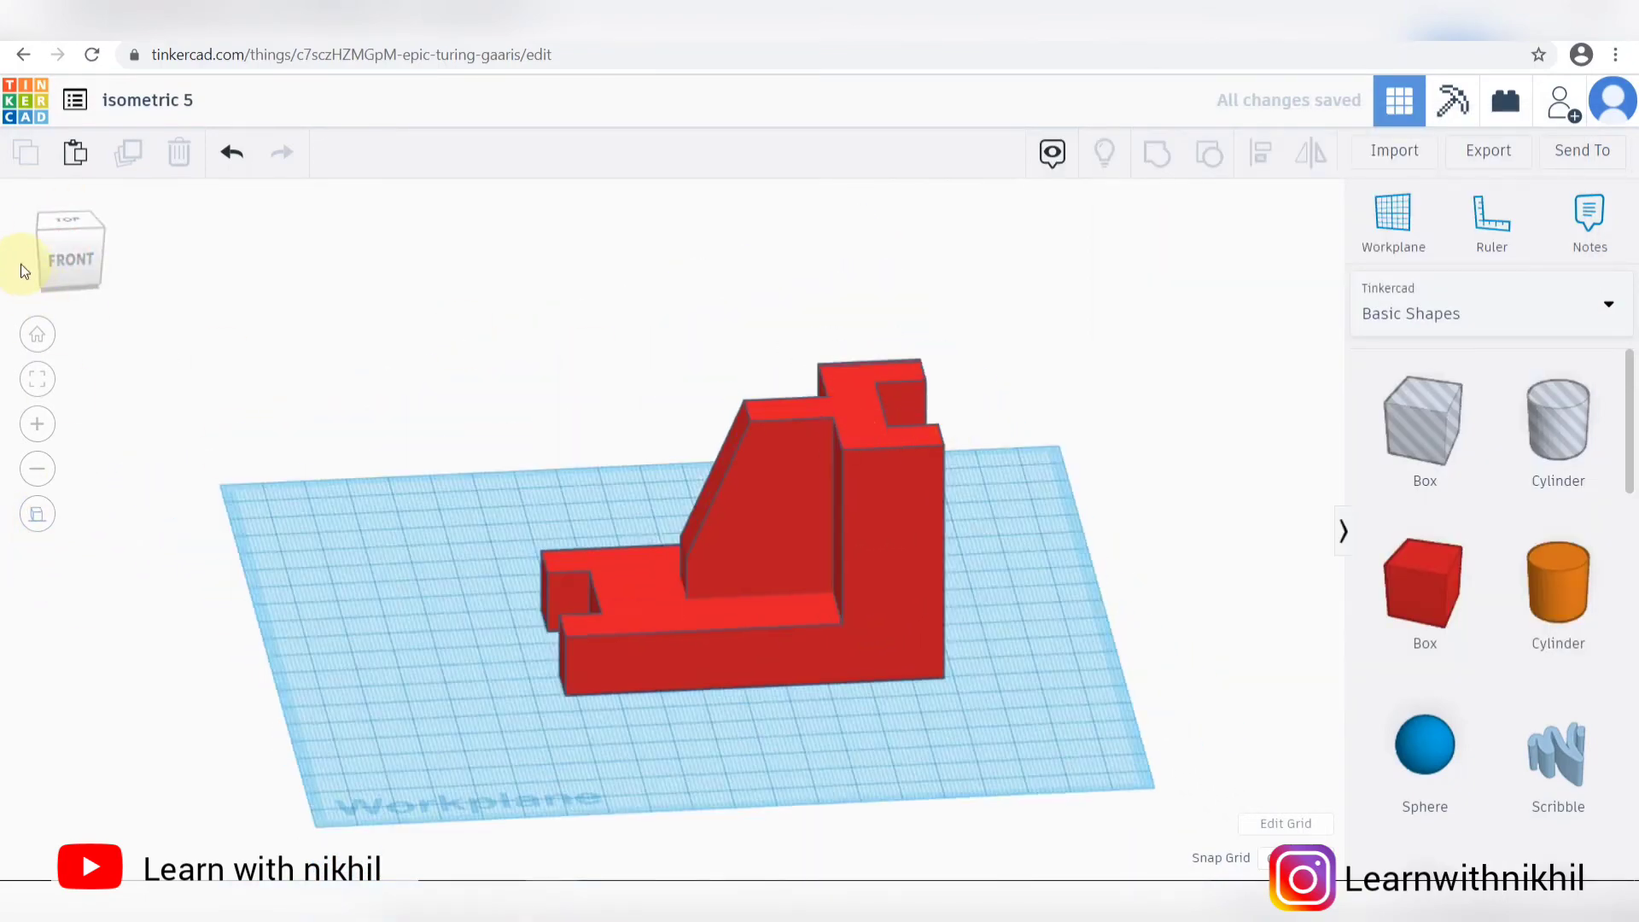
pyautogui.click(81, 249)
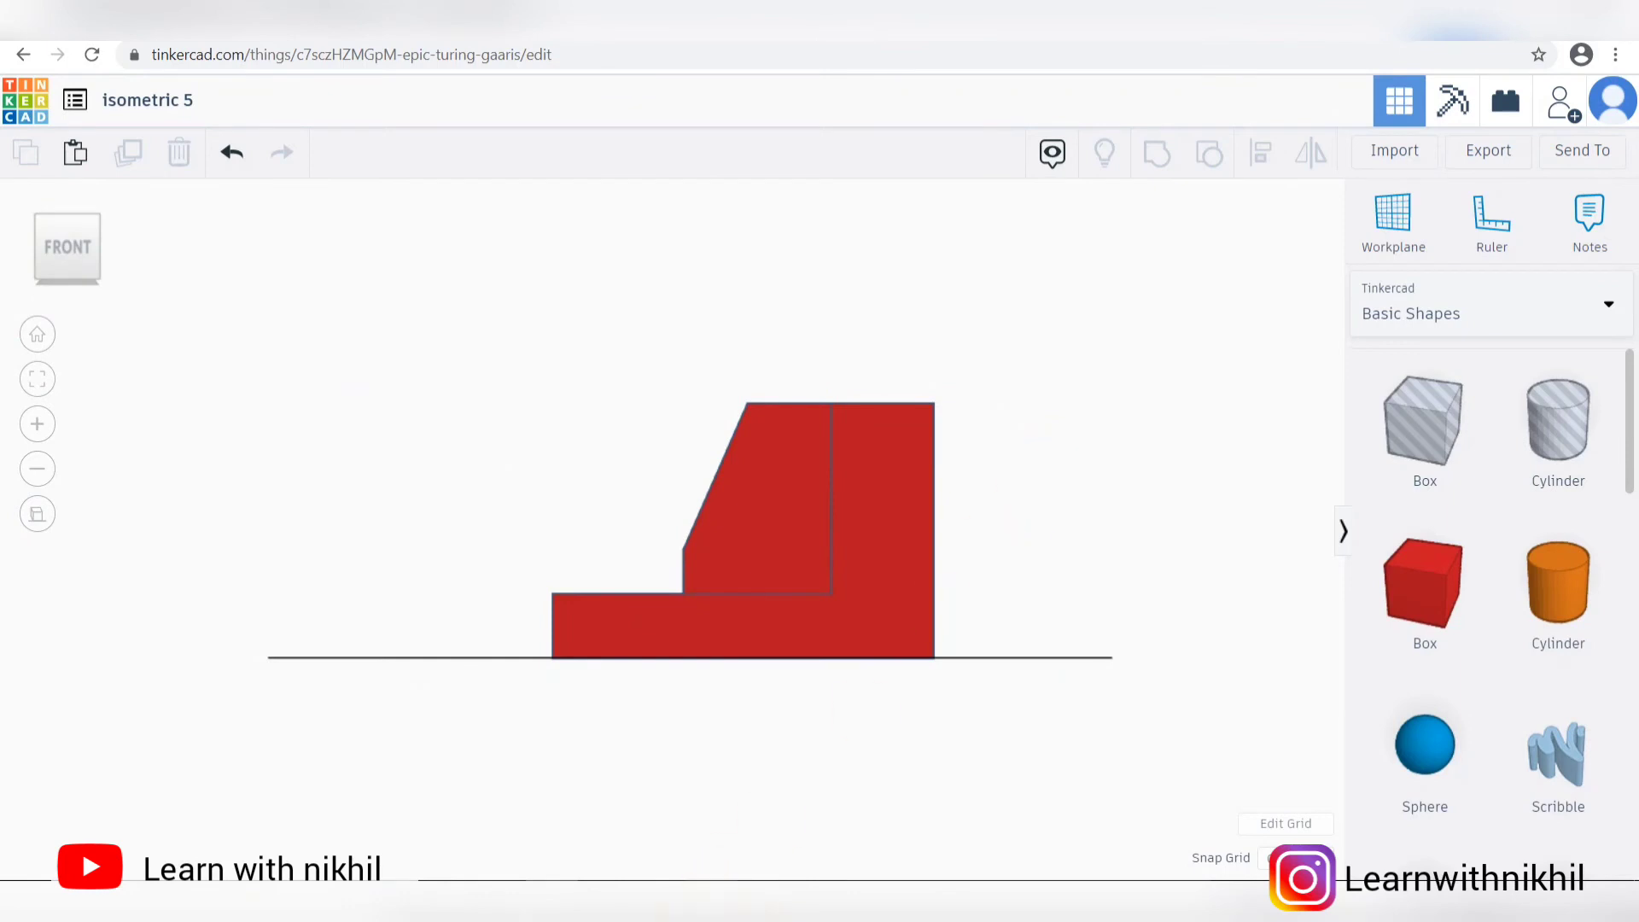
pyautogui.moveTo(610, 896)
pyautogui.click(557, 835)
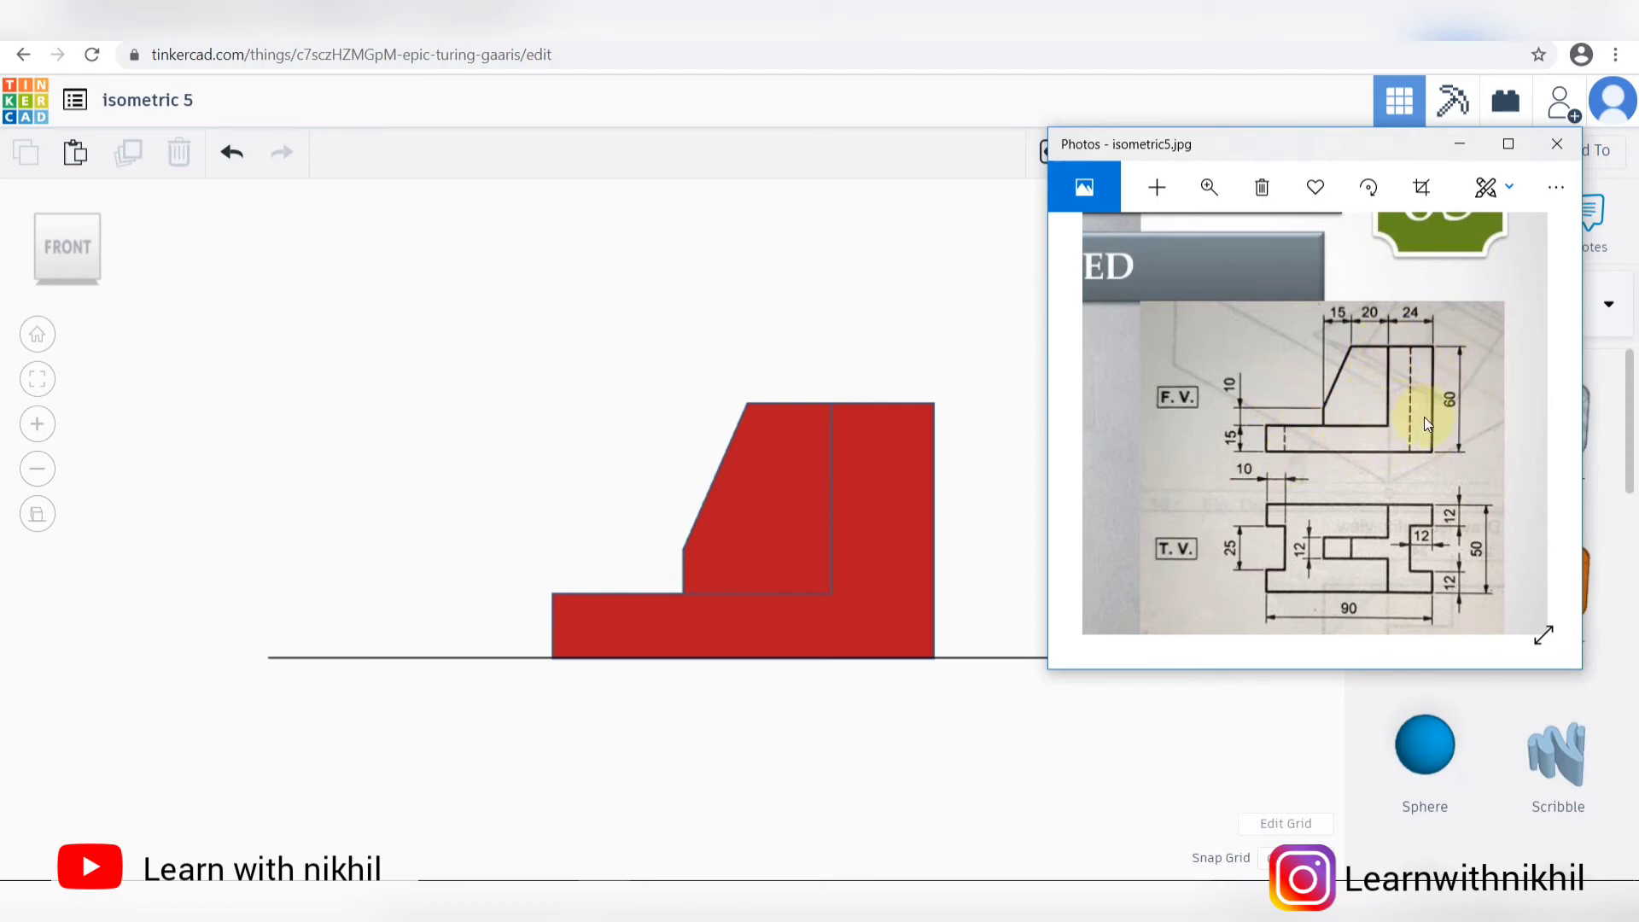
# Step: View the part straight from above and compare its outline and slots with the top view in isometric5.jpg
pyautogui.moveTo(970, 322); pyautogui.dragTo(961, 537, button='right')
pyautogui.click(73, 266)
pyautogui.click(73, 271)
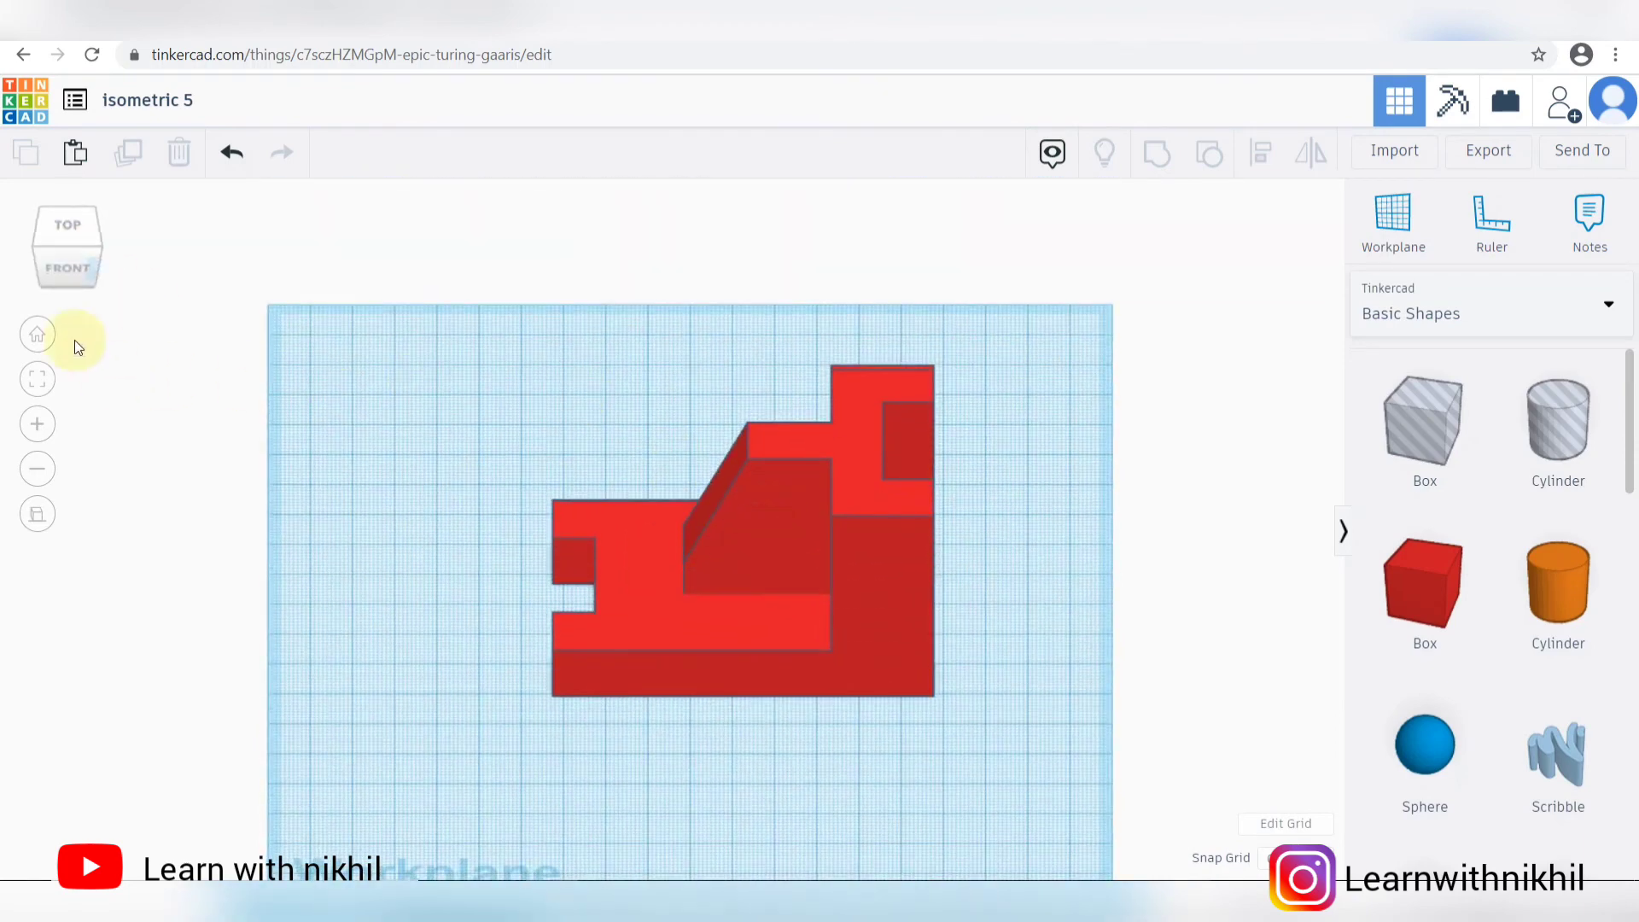
pyautogui.click(68, 225)
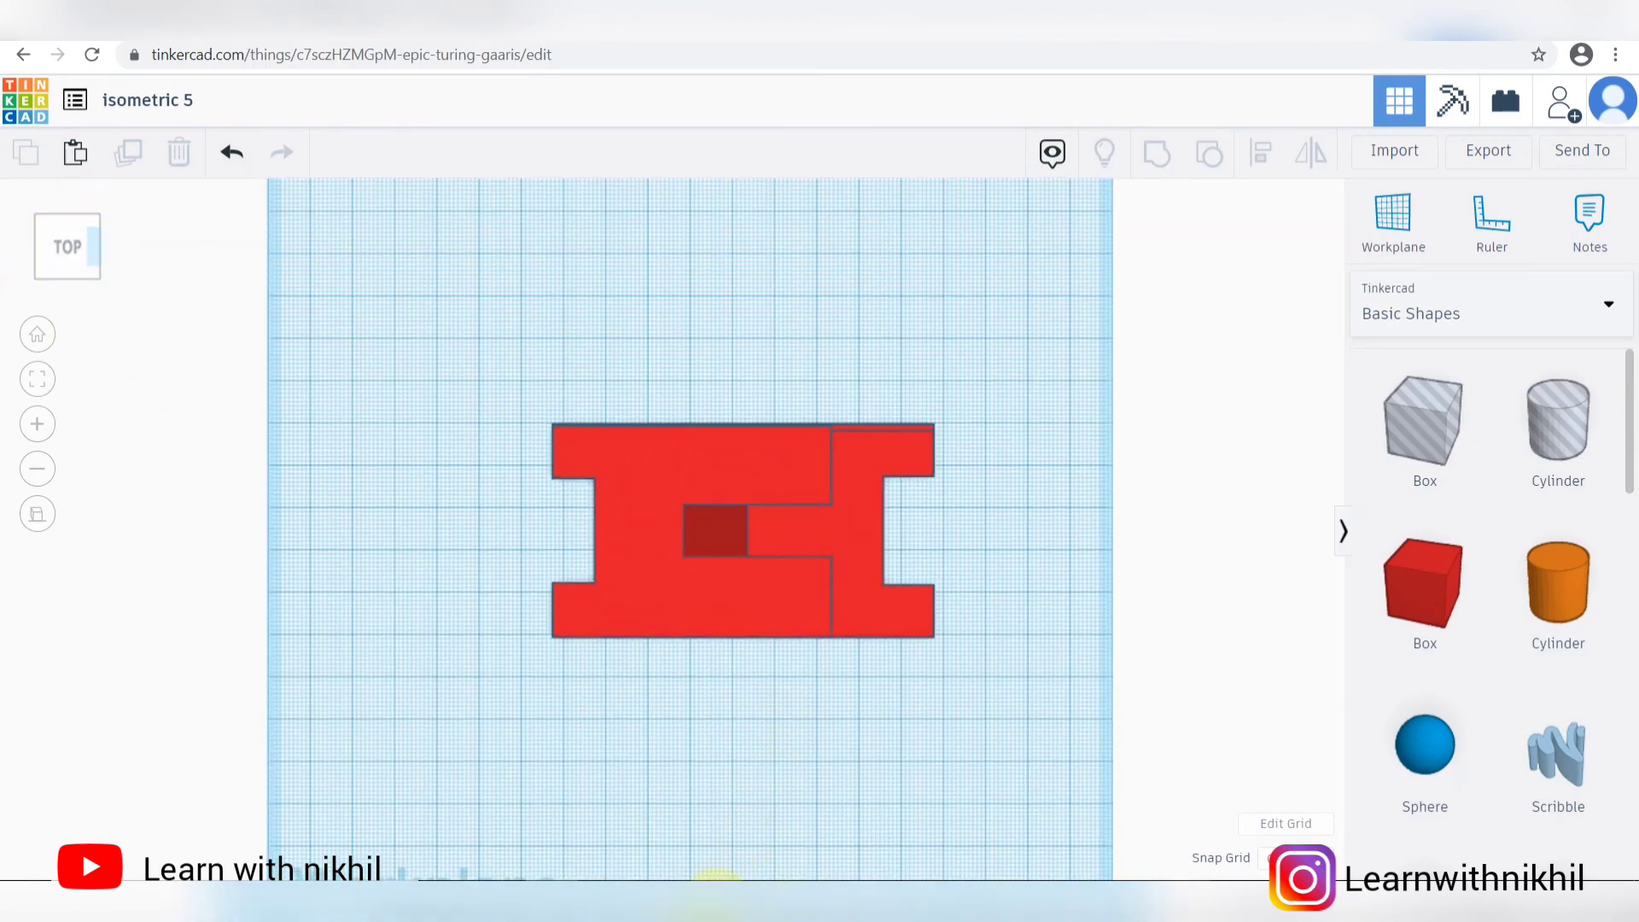
pyautogui.click(547, 811)
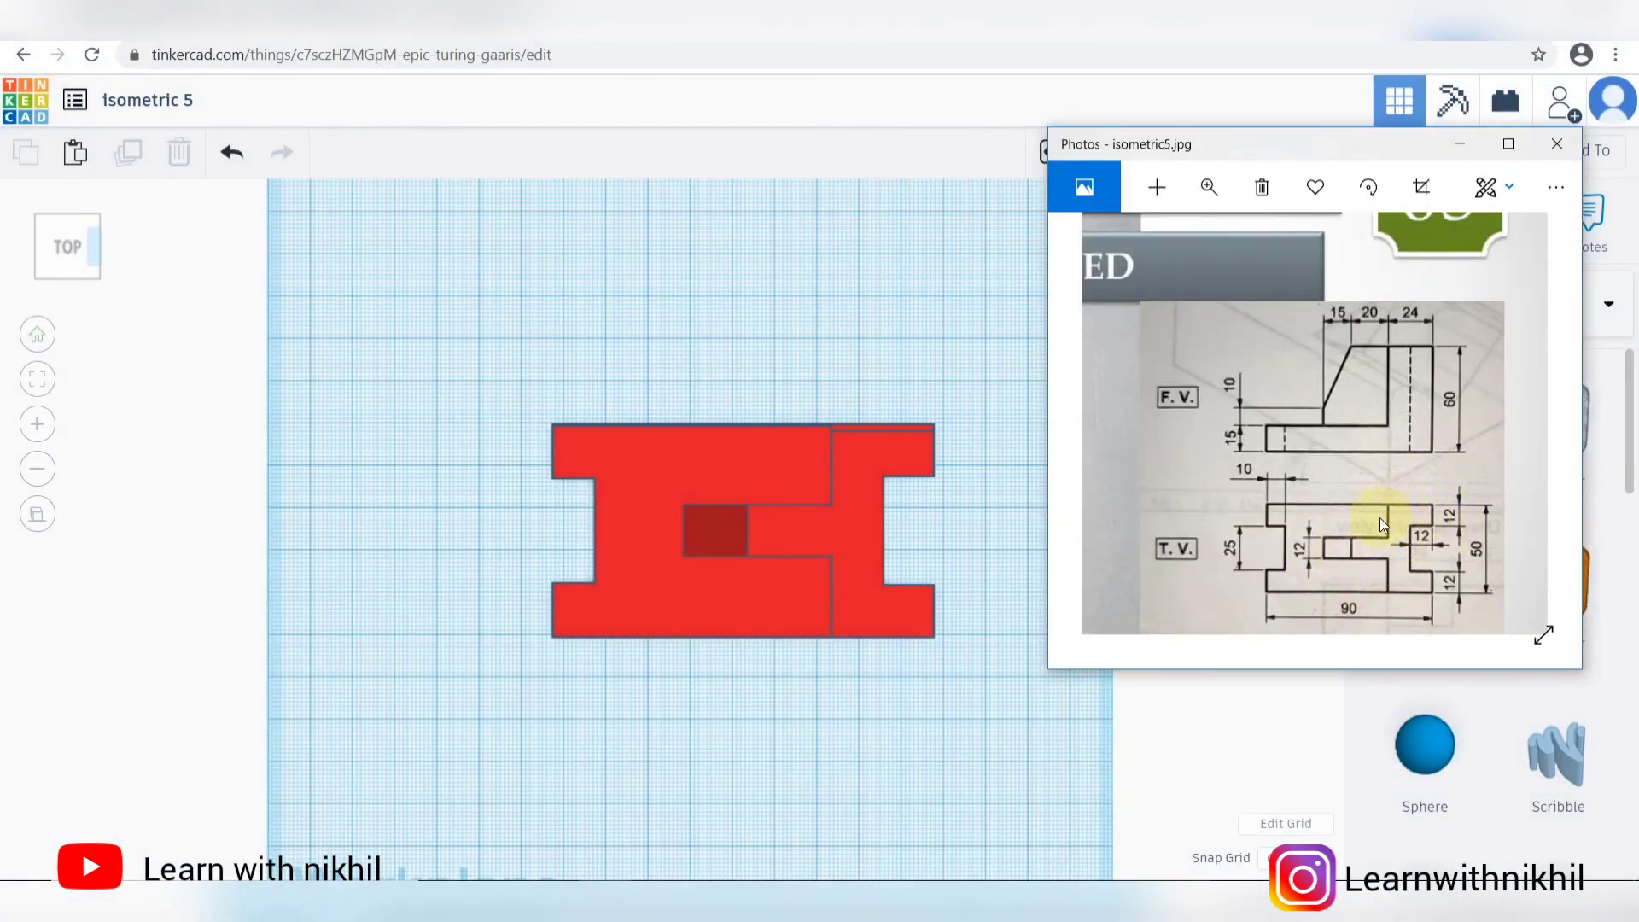
# Step: Inspect the part's rear slot and sloped rib, and open the isometric sketch and isometric5.jpg on opposite sides of the model
pyautogui.click(1009, 492)
pyautogui.moveTo(1007, 480); pyautogui.dragTo(656, 326, button='right')
pyautogui.moveTo(886, 468); pyautogui.dragTo(1064, 483, button='right')
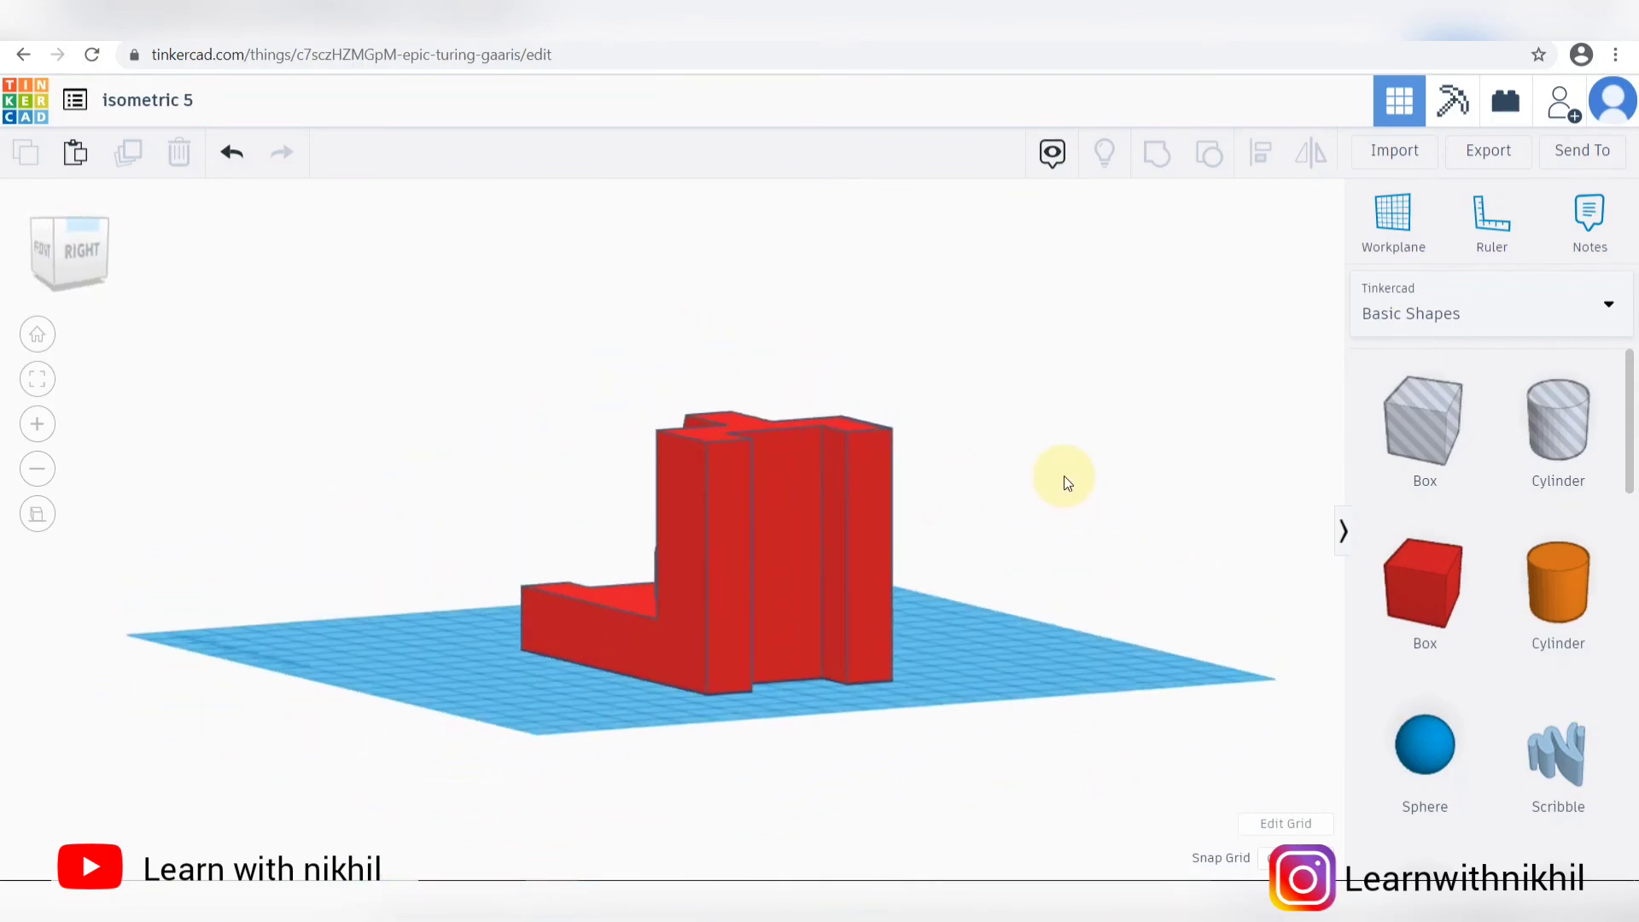
pyautogui.moveTo(480, 512); pyautogui.dragTo(869, 535, button='right')
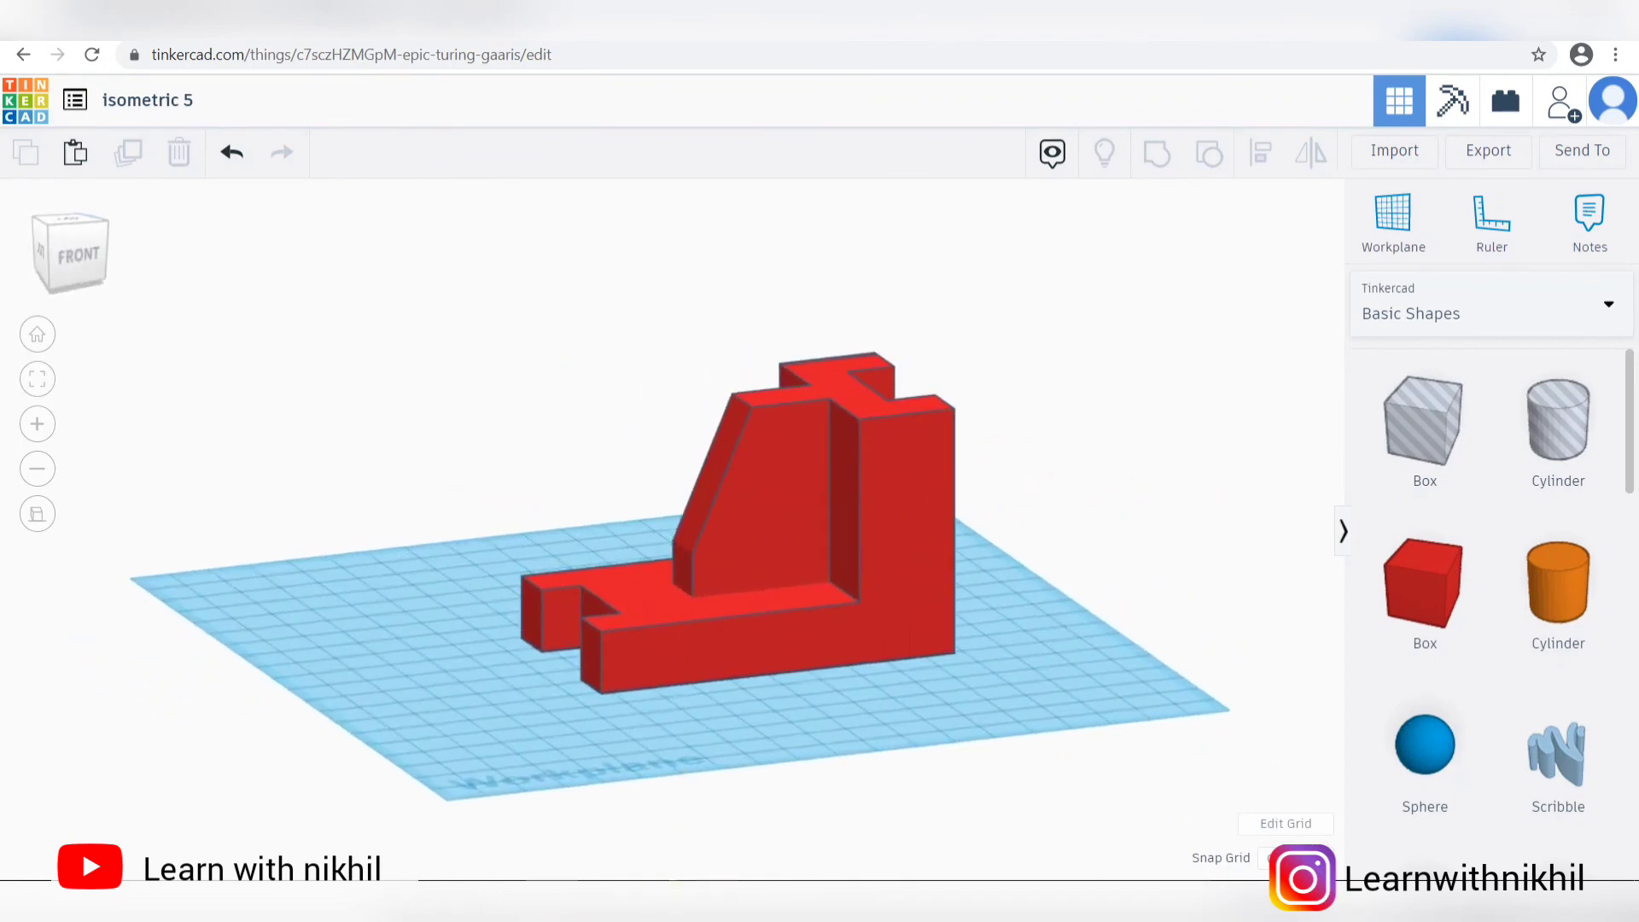
pyautogui.click(671, 899)
pyautogui.click(671, 897)
pyautogui.moveTo(601, 905)
pyautogui.click(537, 802)
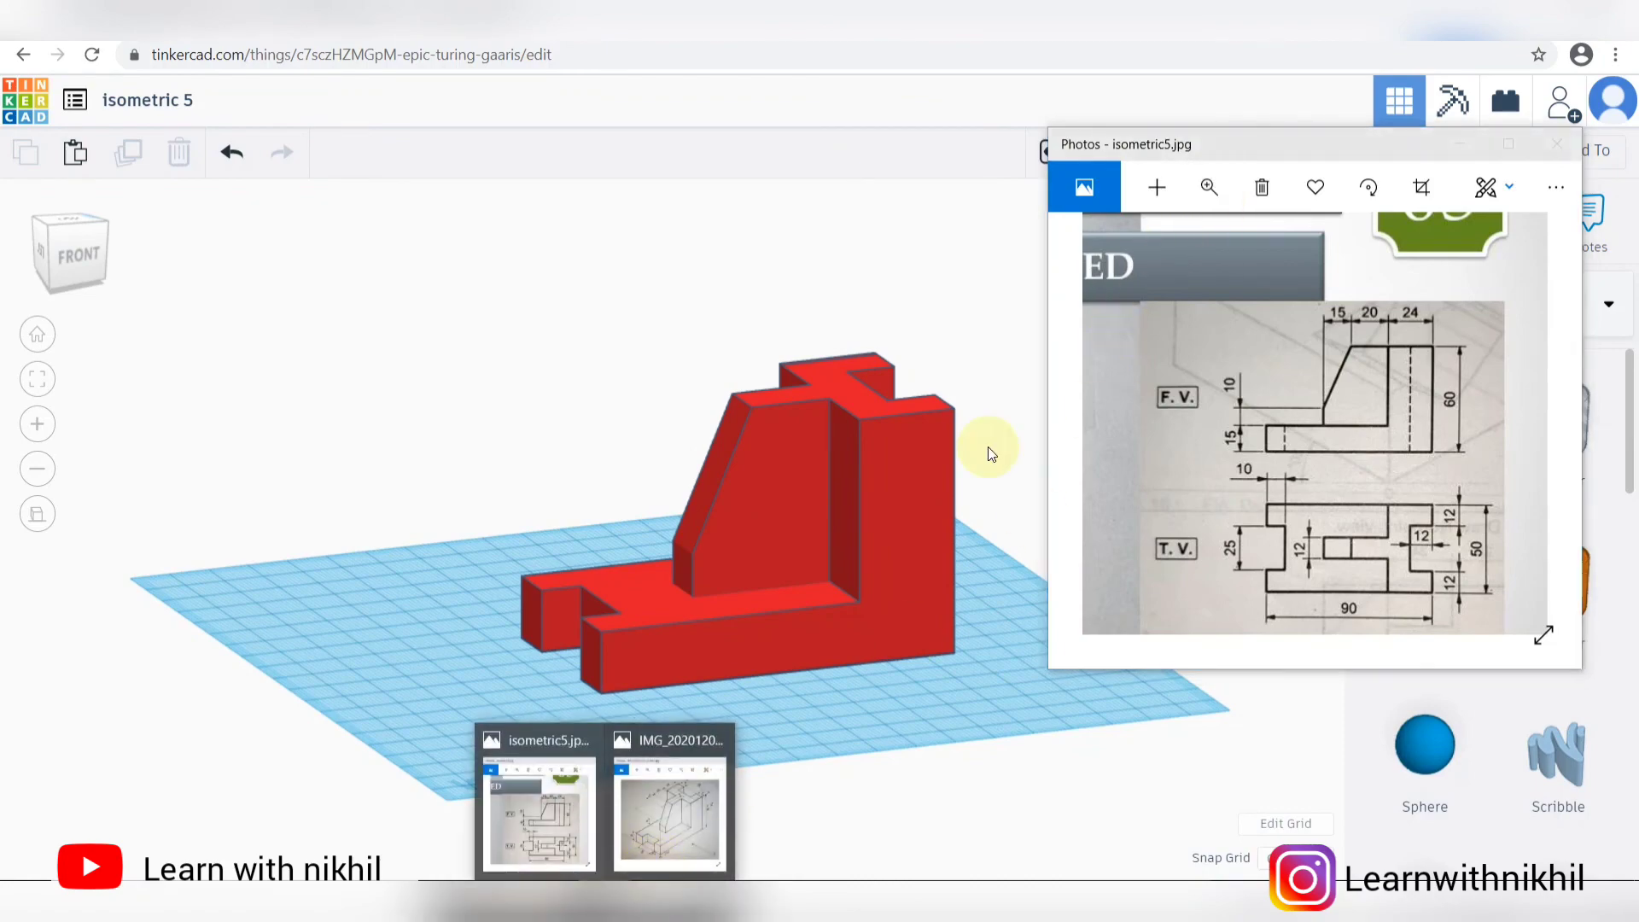
pyautogui.click(670, 807)
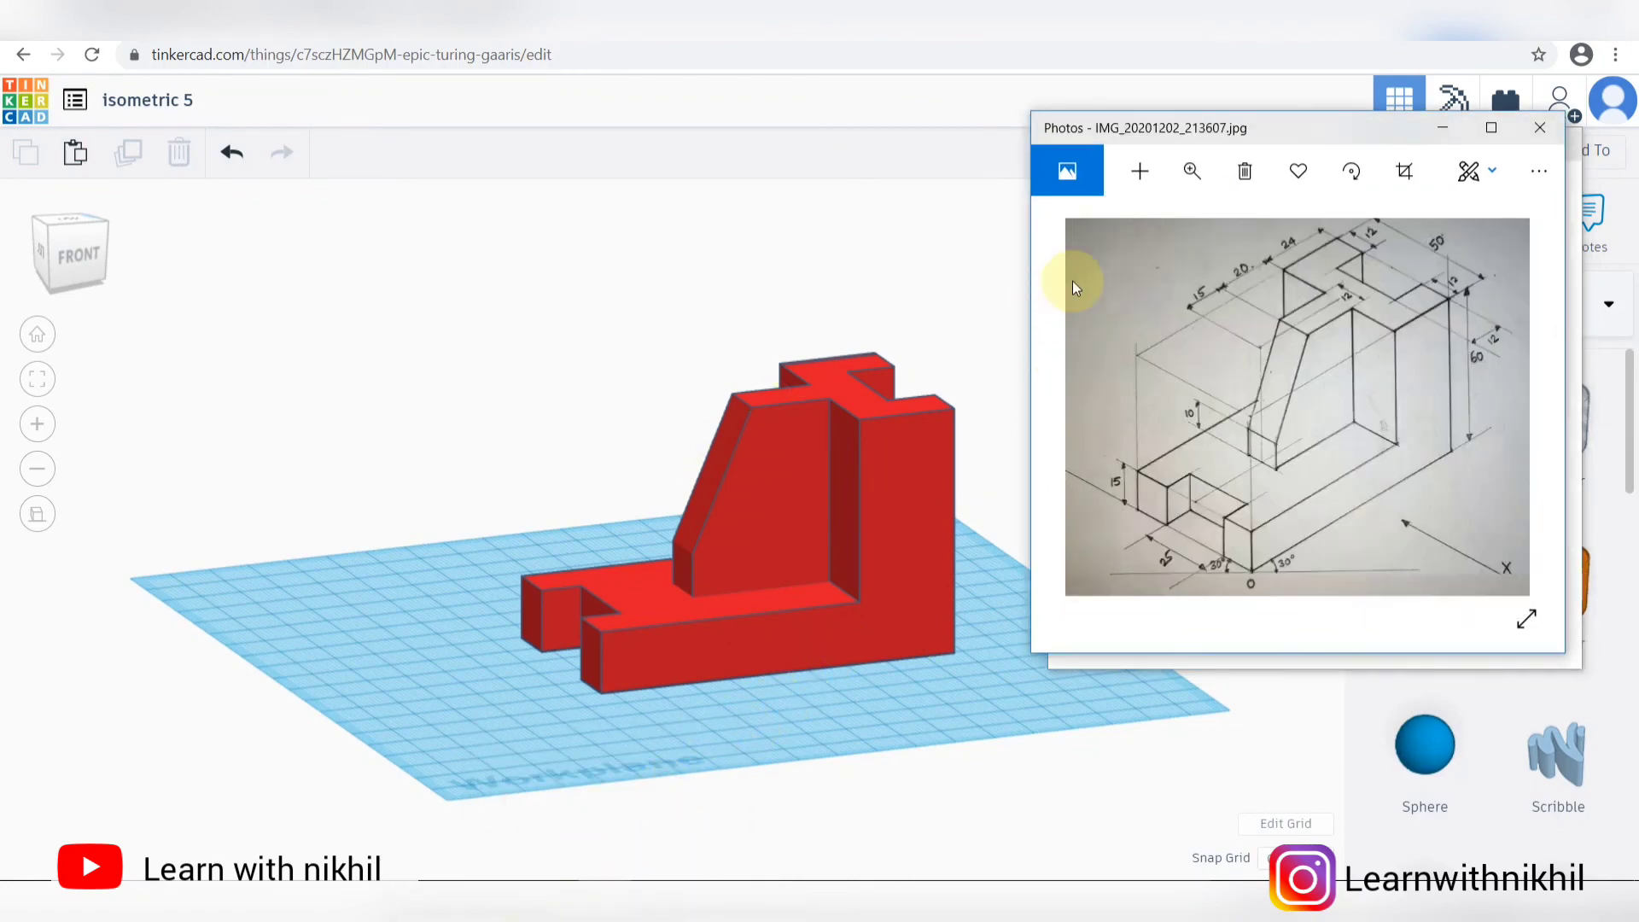
pyautogui.moveTo(1226, 141); pyautogui.dragTo(135, 184)
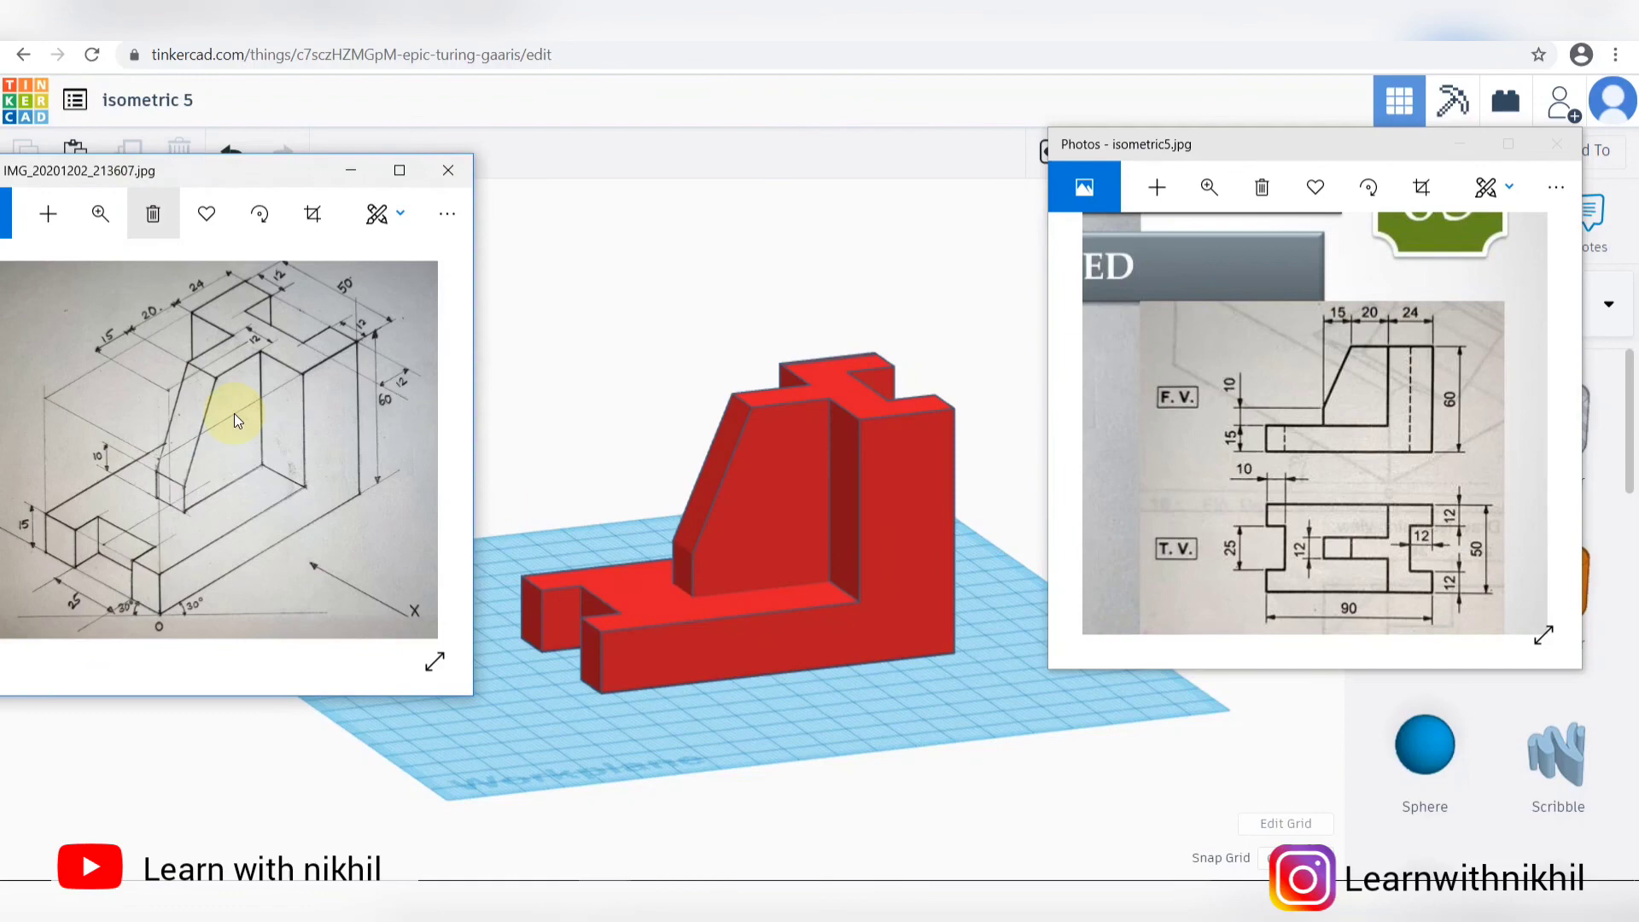
# Step: Turn the part to match the isometric sketch's viewing angle, compare it with both reference drawings and return to the model
pyautogui.click(771, 637)
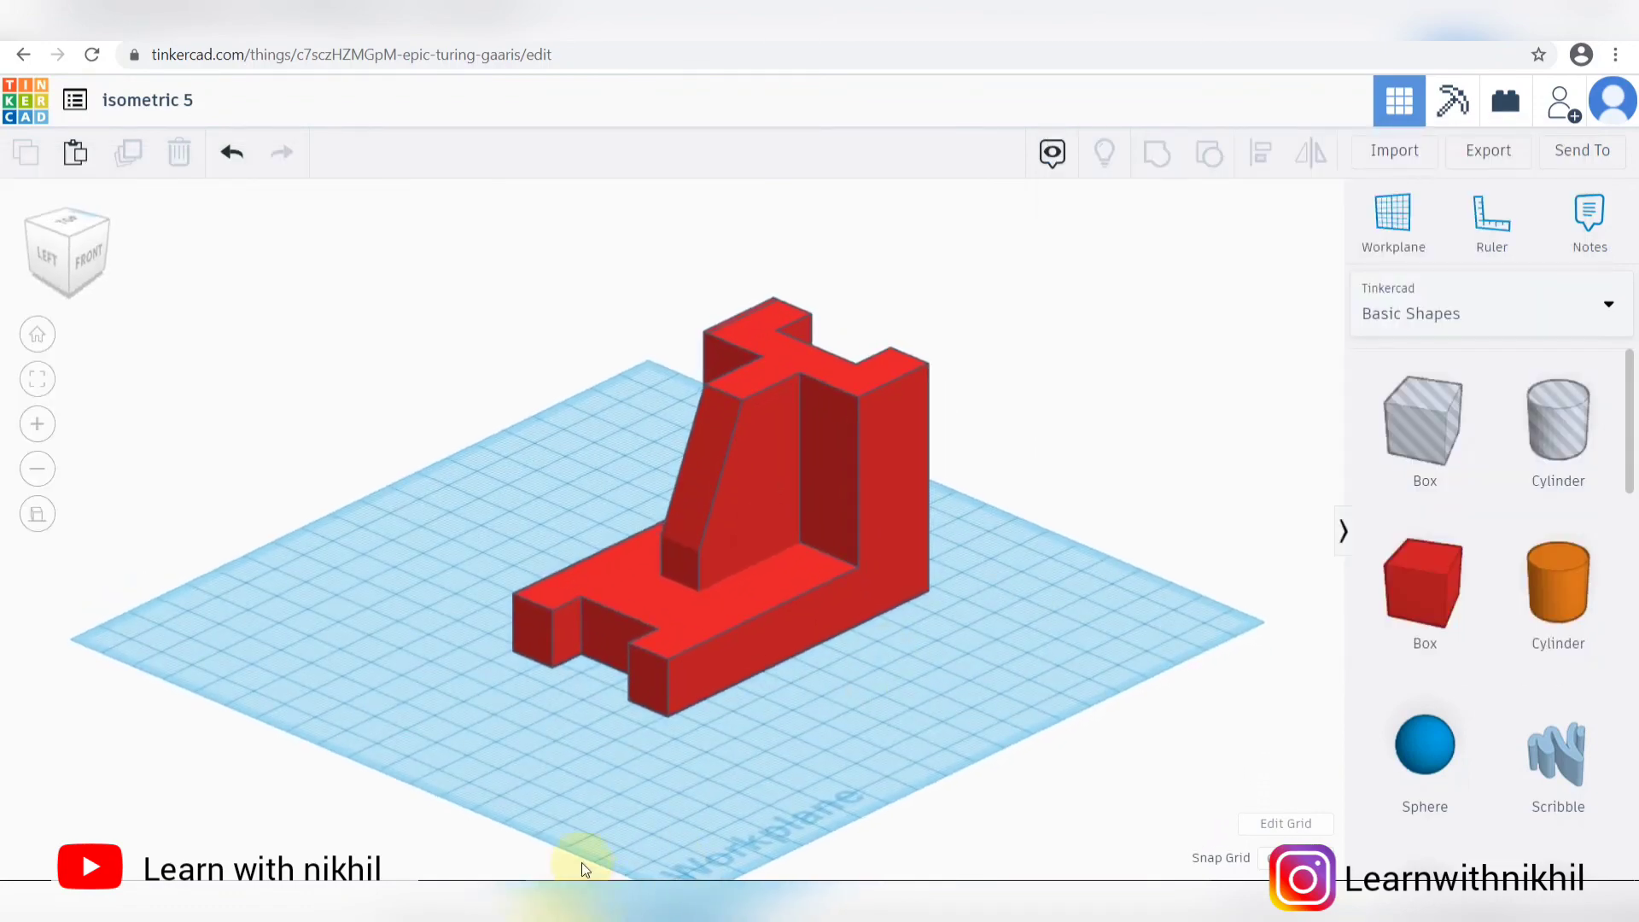
pyautogui.click(581, 862)
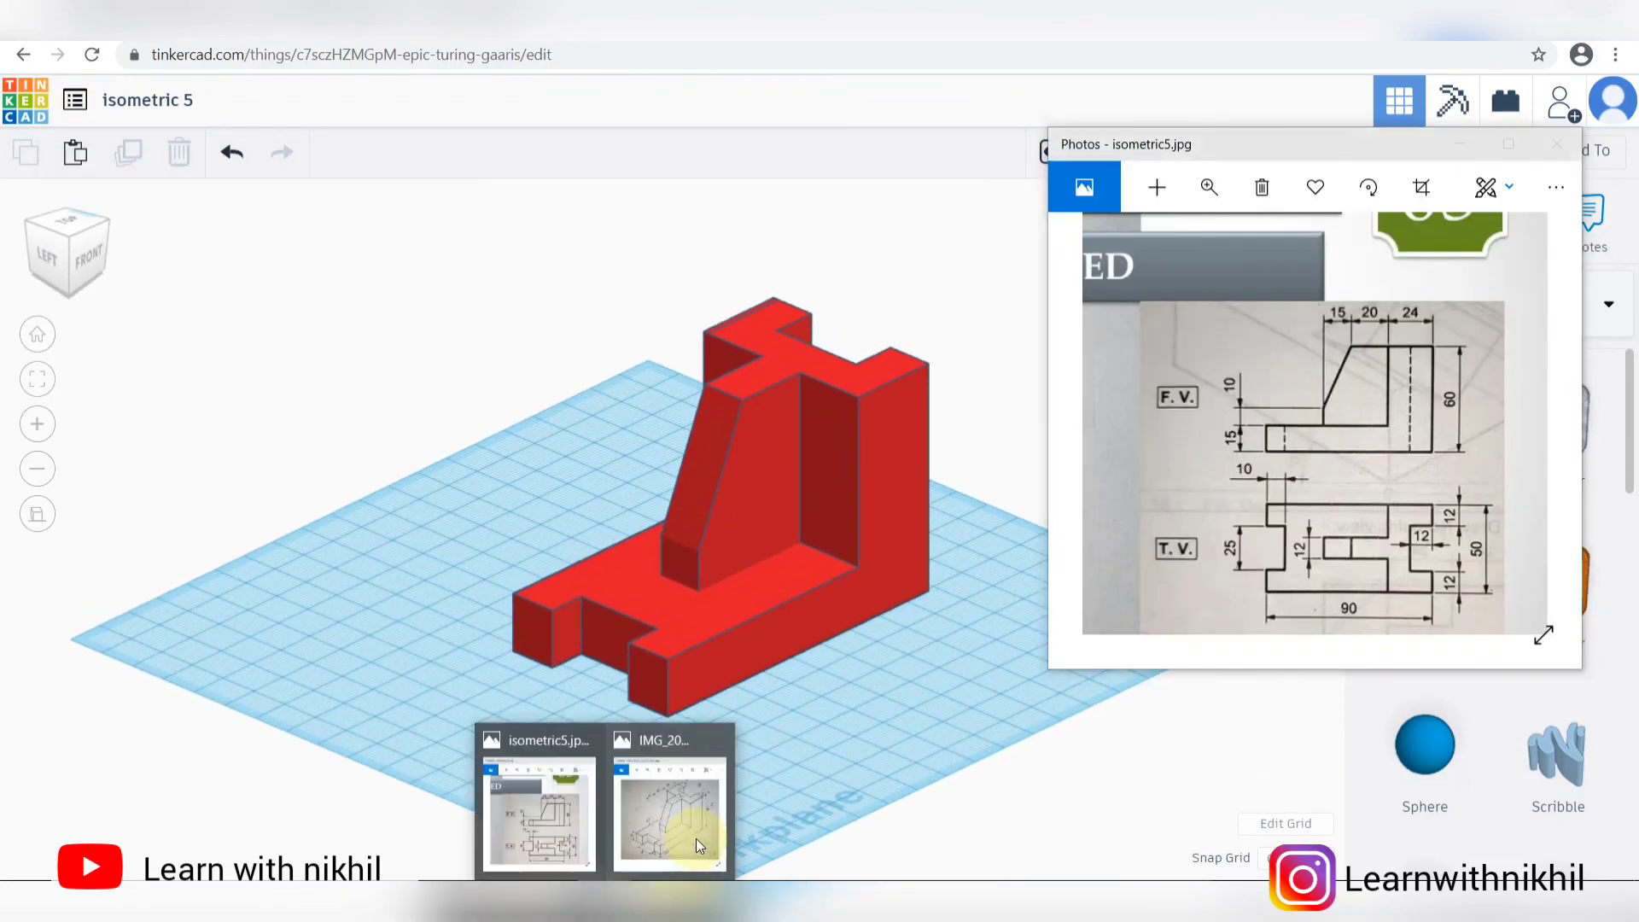
pyautogui.click(695, 838)
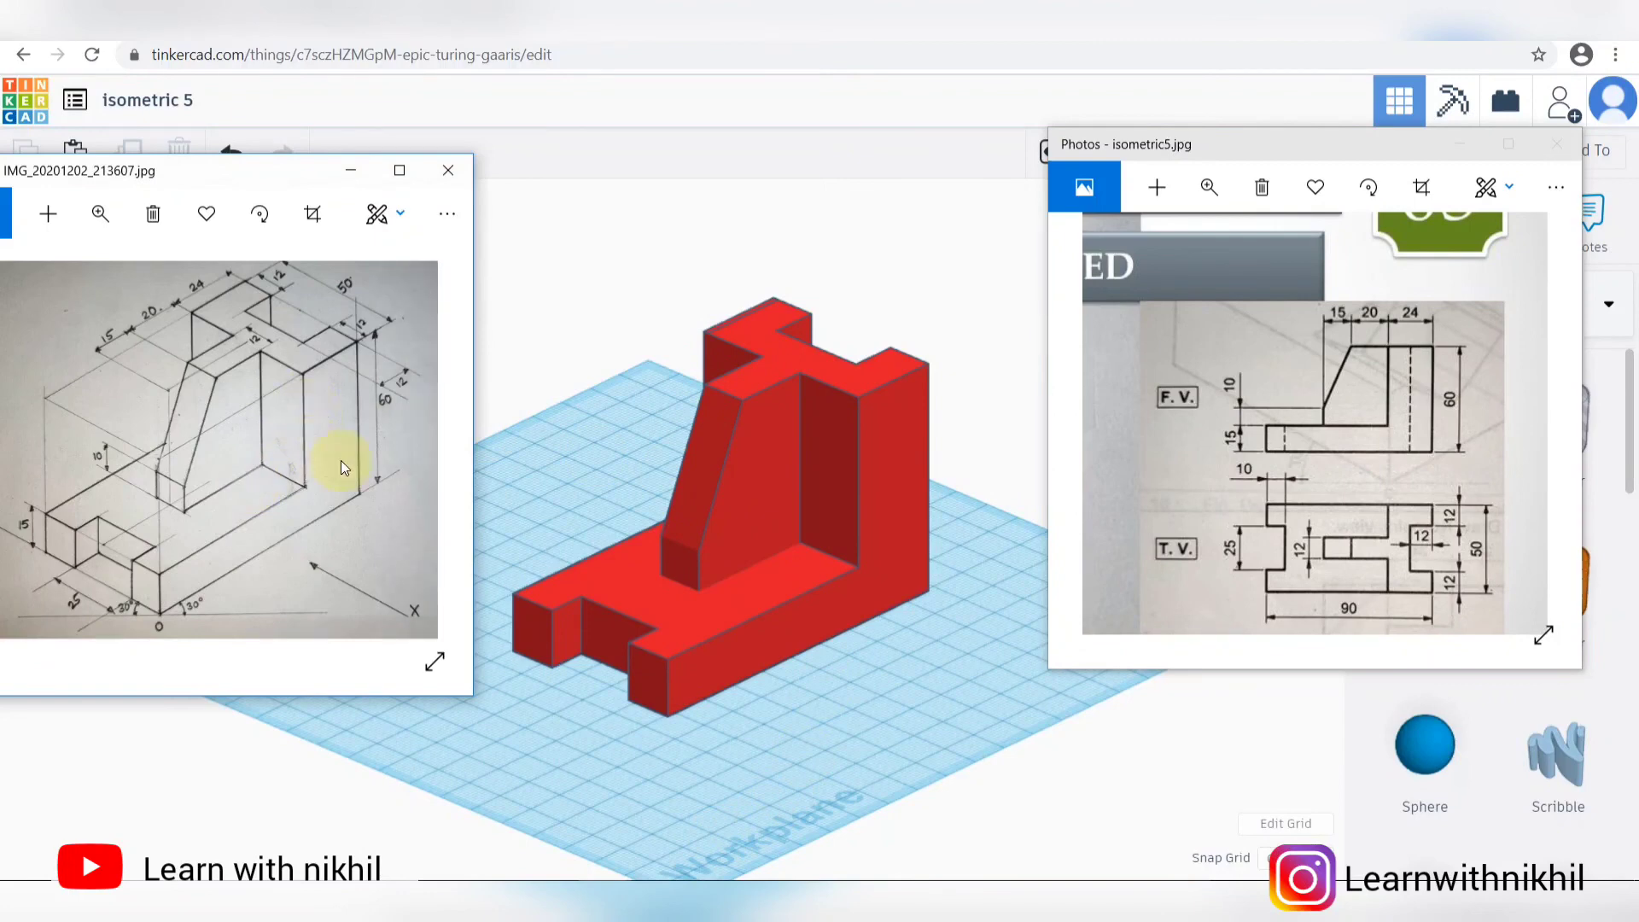
pyautogui.click(821, 259)
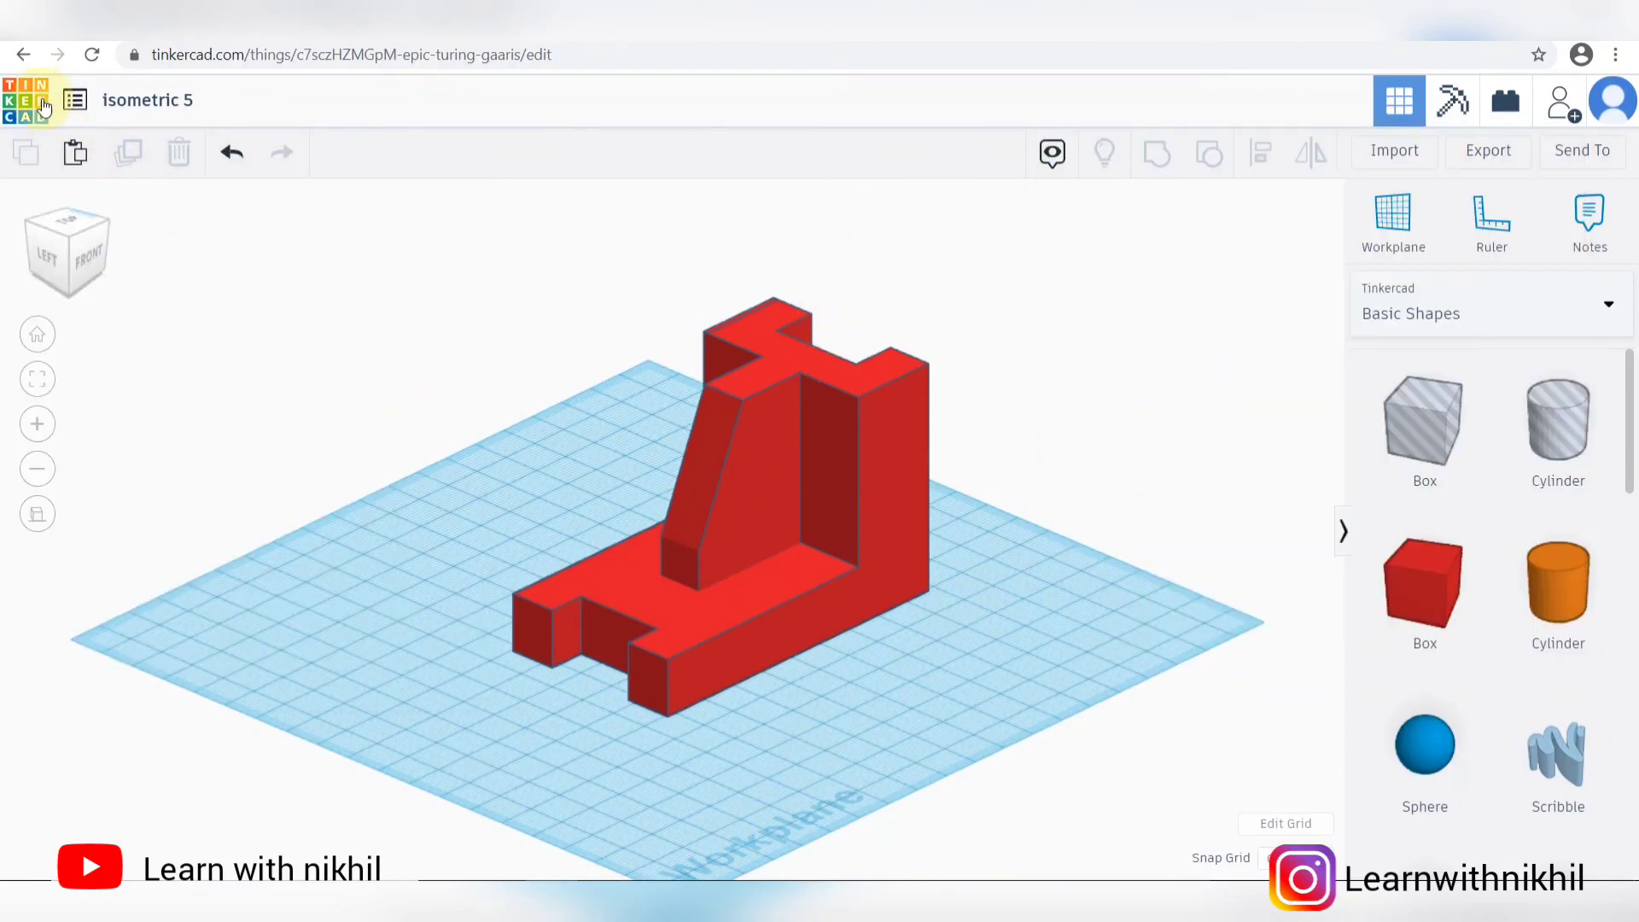